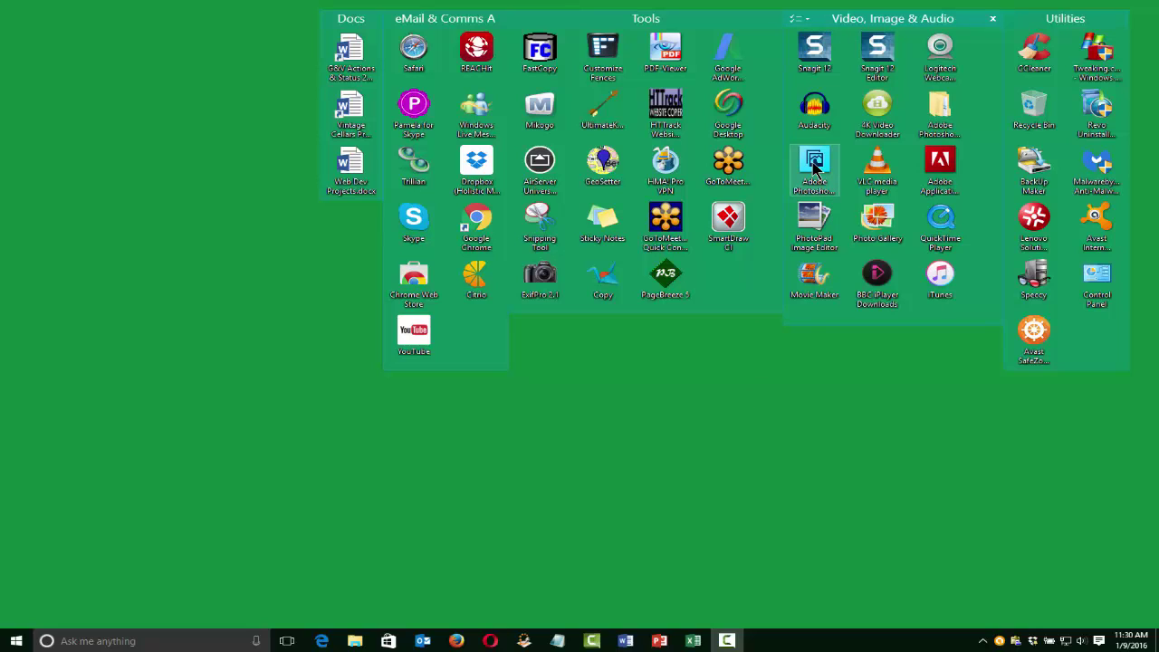
- Launch the Photo Editor of Adobe Photoshop Elements 11, maximize its window, preview Quick mode and settle on Expert mode
{"action": "double_click", "coordinate": [814, 166]}
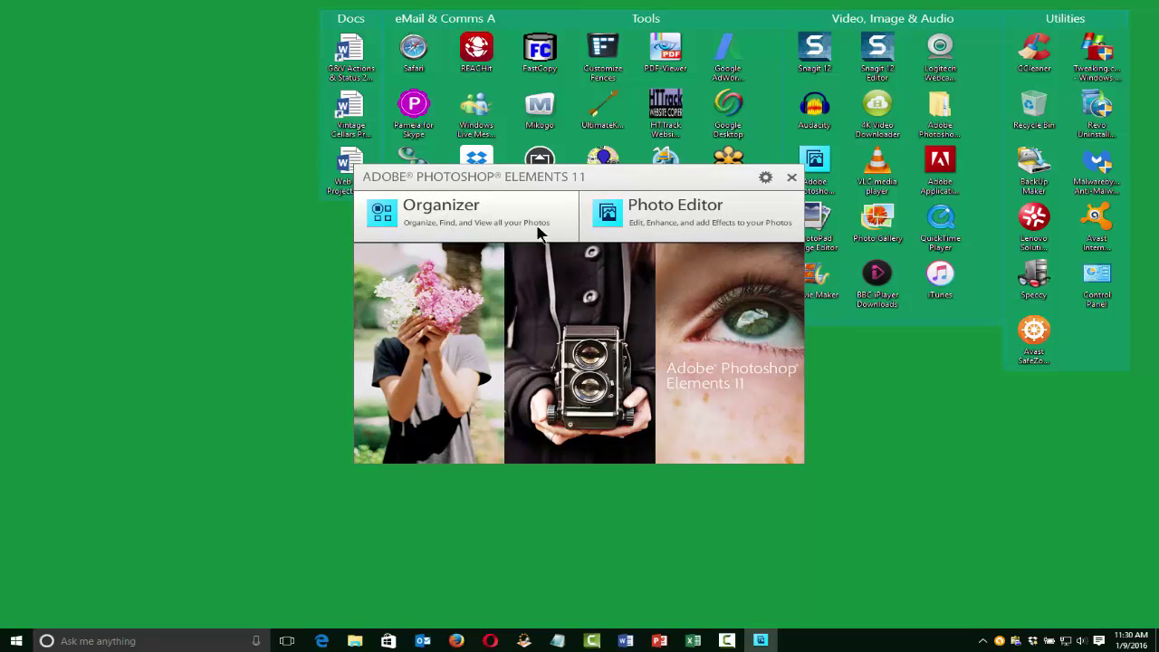
{"action": "left_click", "coordinate": [664, 216]}
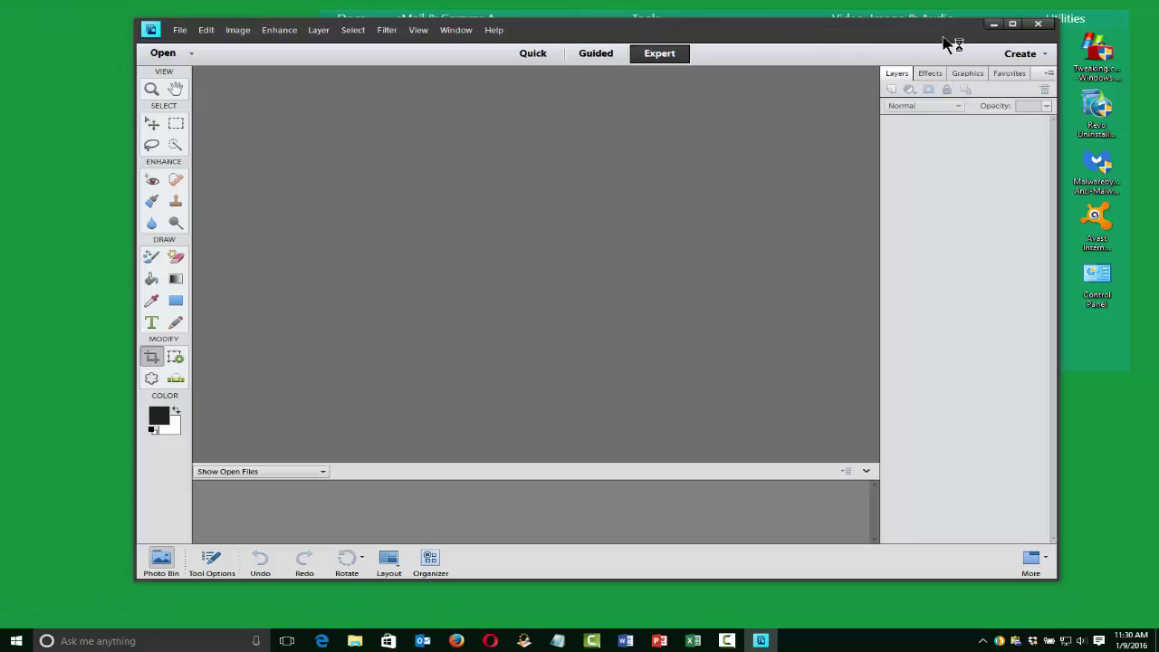
{"action": "left_click", "coordinate": [1012, 25]}
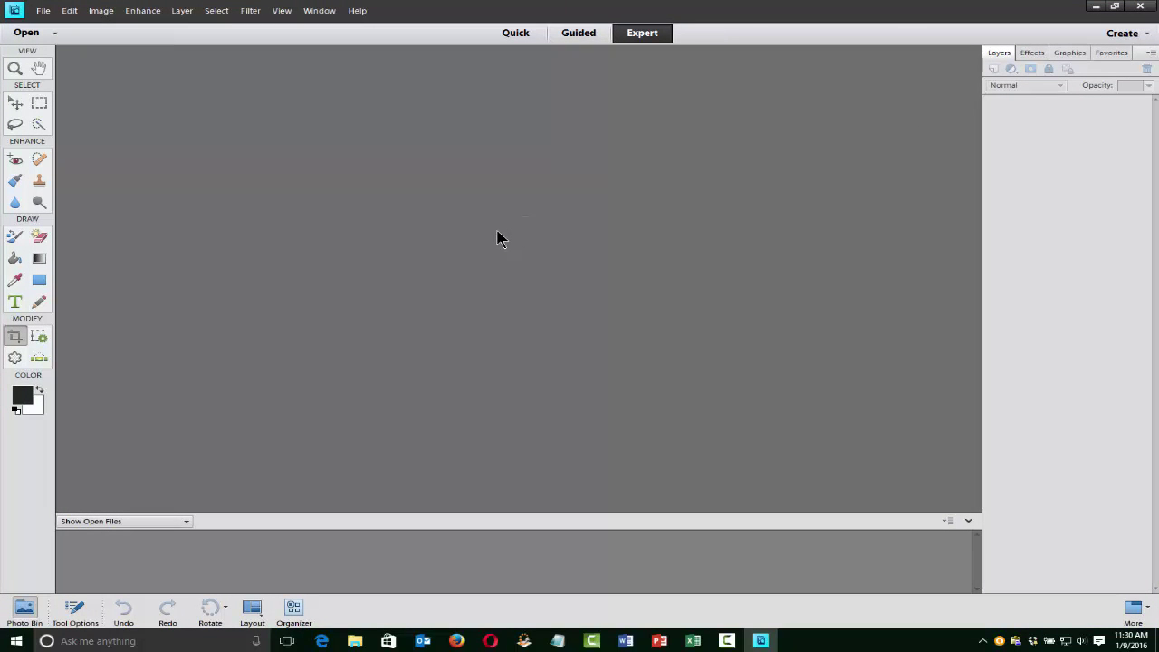
{"action": "left_click", "coordinate": [521, 36]}
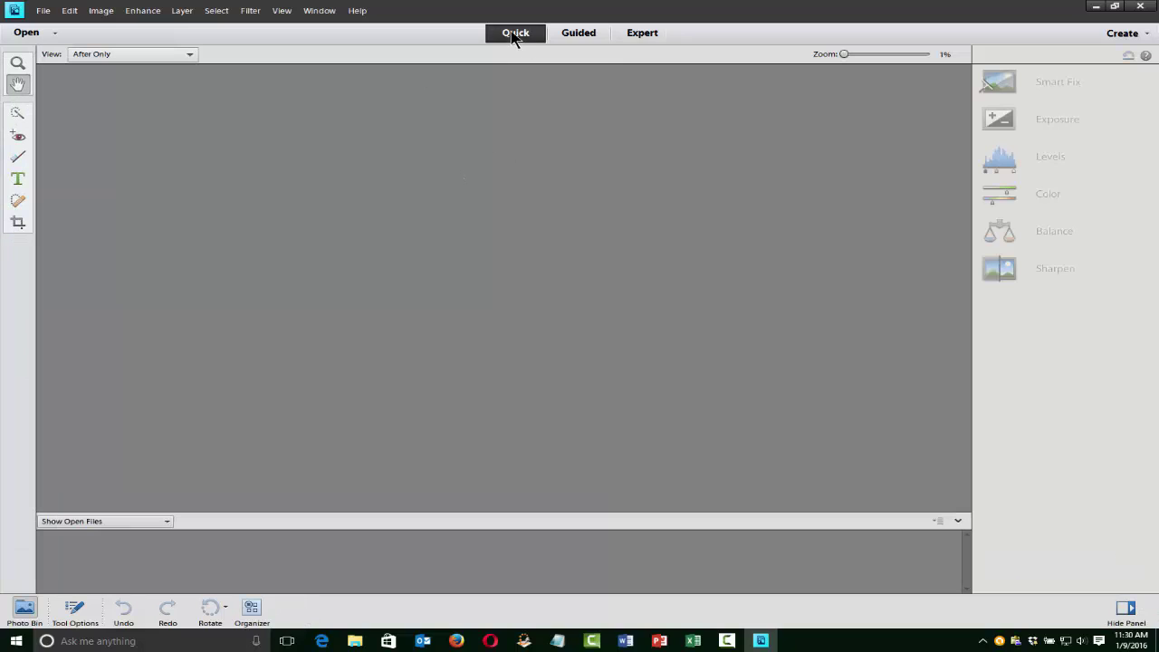
{"action": "left_click", "coordinate": [641, 33]}
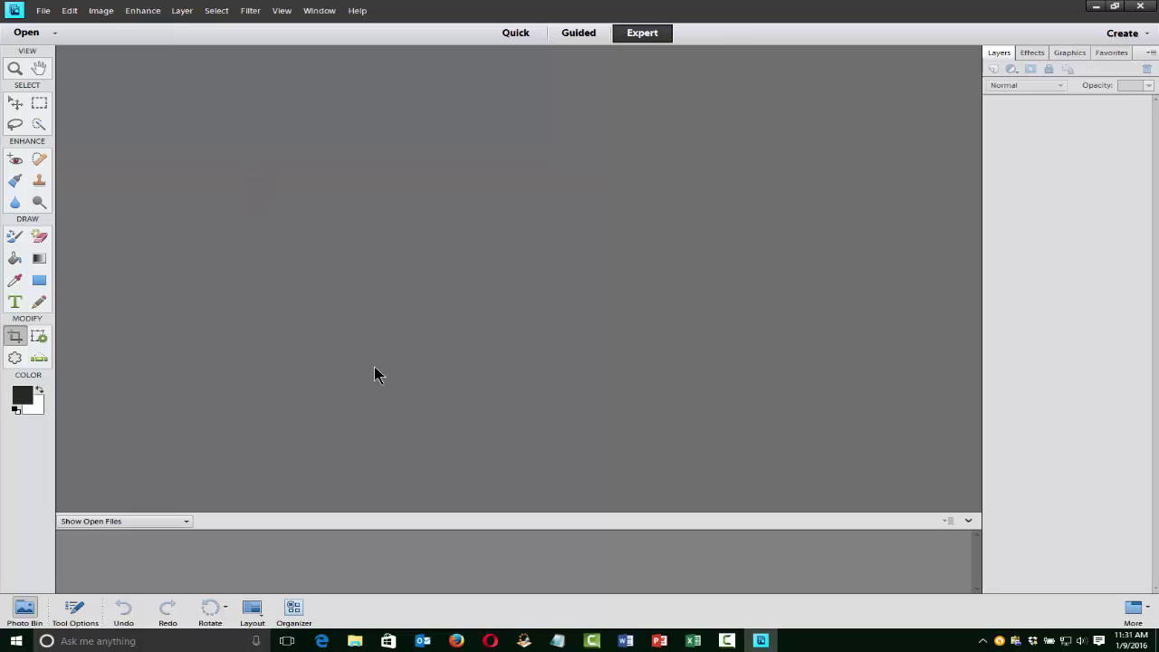
- Open the Stad-Amsterdam monohull sailboat JPG from the 24 - Monohull Sailboat Images folder for editing, and check its file size in that folder
{"action": "key", "text": "alt+Tab"}
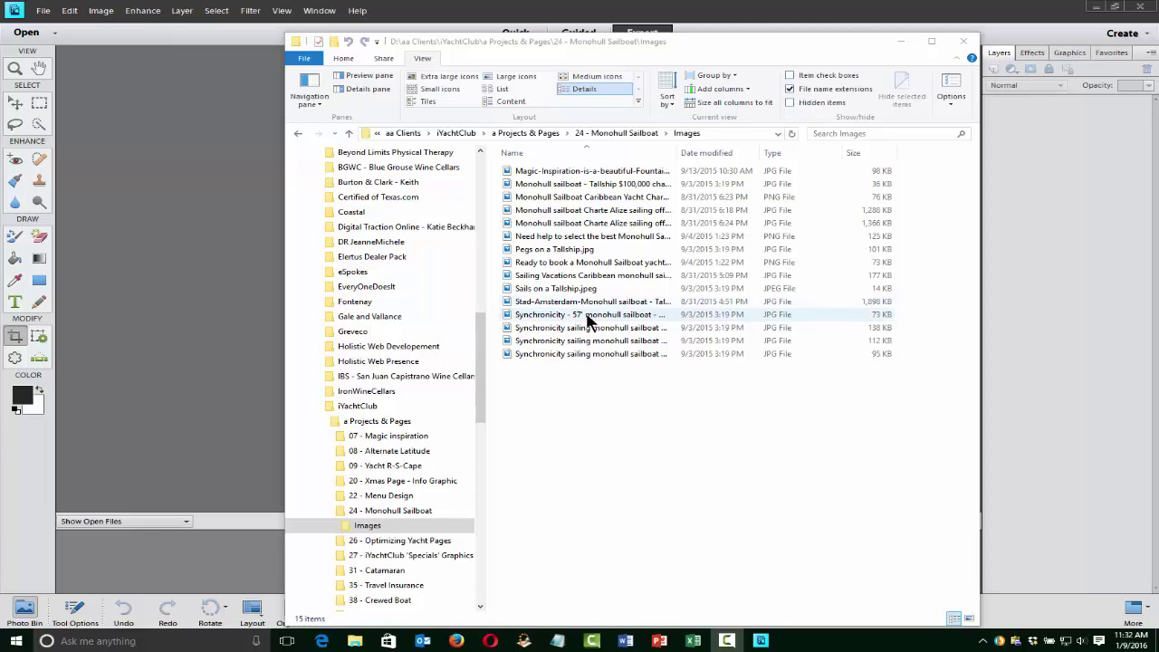
{"action": "left_click_drag", "start_coordinate": [543, 302], "coordinate": [208, 296]}
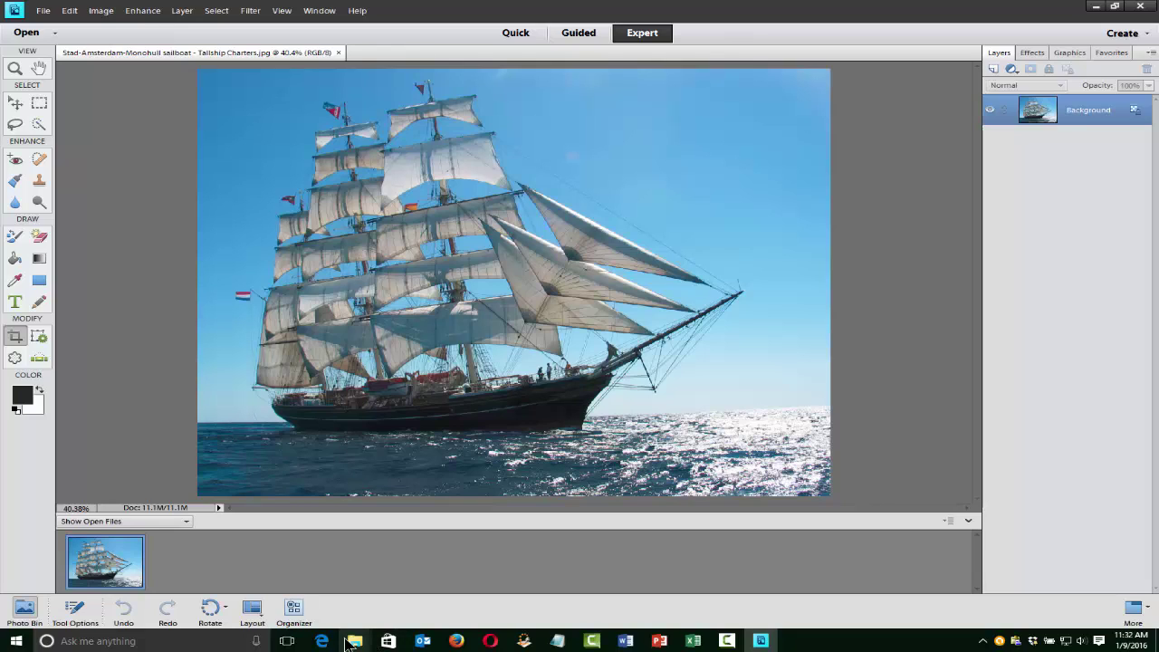
{"action": "mouse_move", "coordinate": [355, 637]}
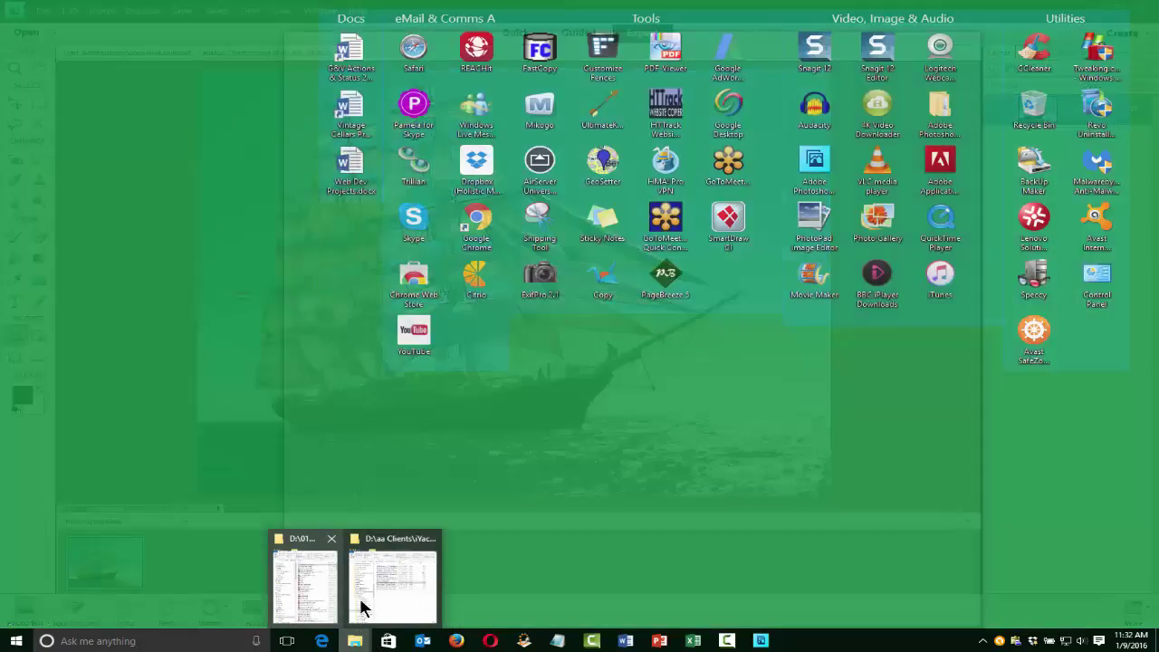
{"action": "left_click", "coordinate": [362, 608]}
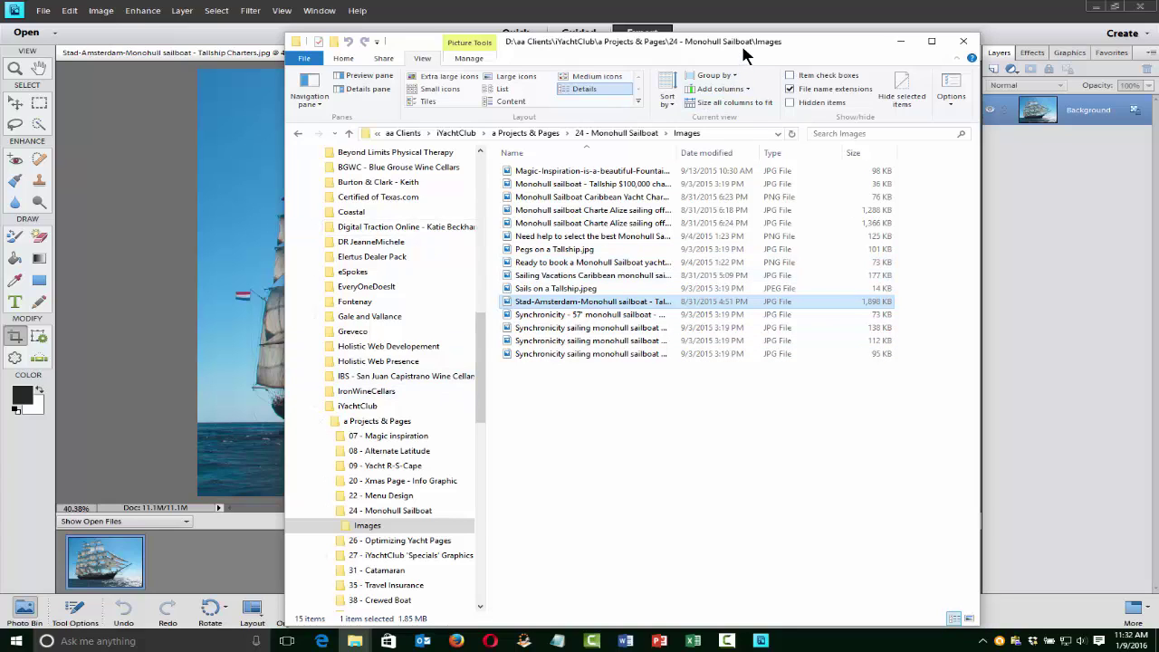
{"action": "key", "text": "super+Down"}
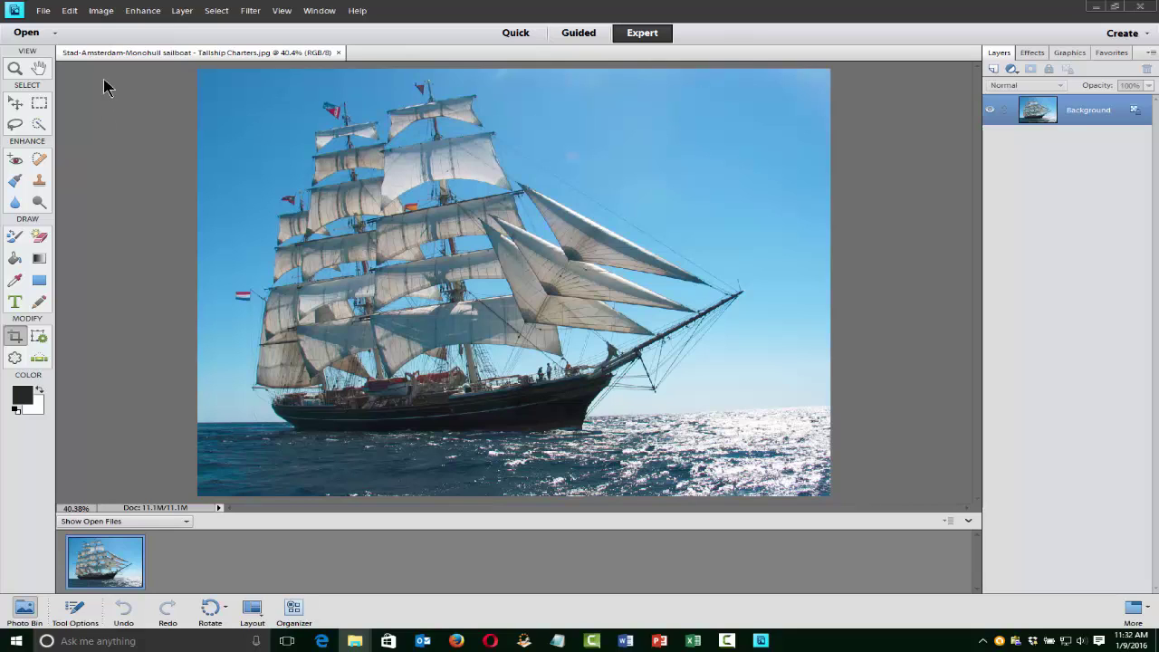
- Resize the image to a width of 1200 pixels with constrained proportions
{"action": "left_click", "coordinate": [99, 17]}
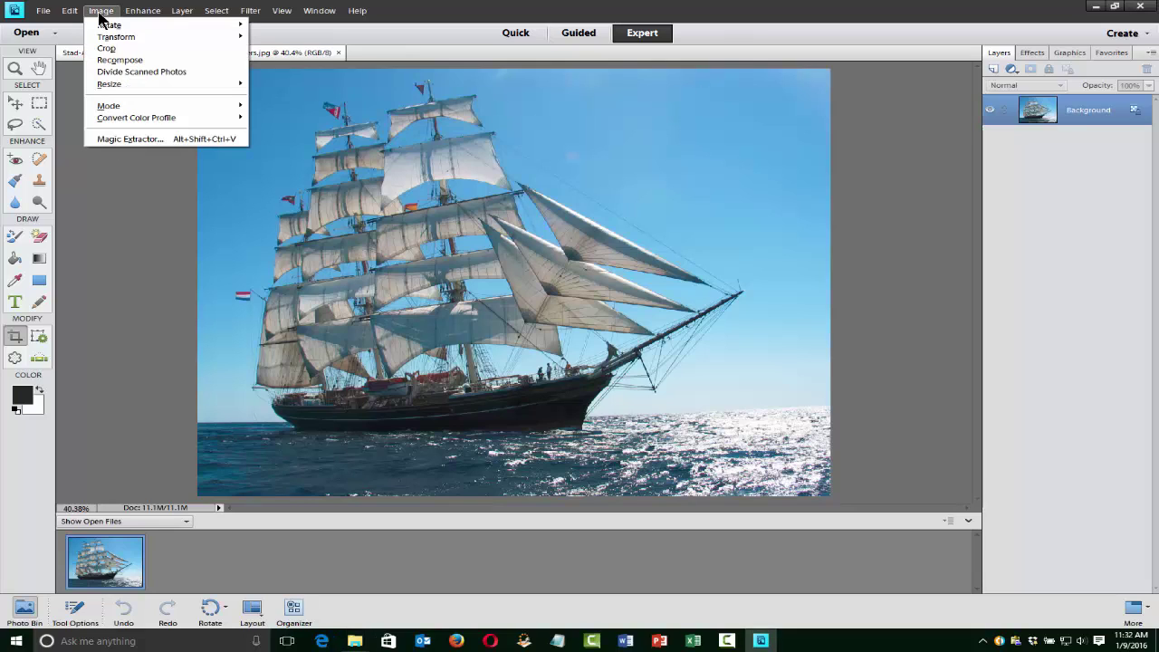
{"action": "mouse_move", "coordinate": [124, 84]}
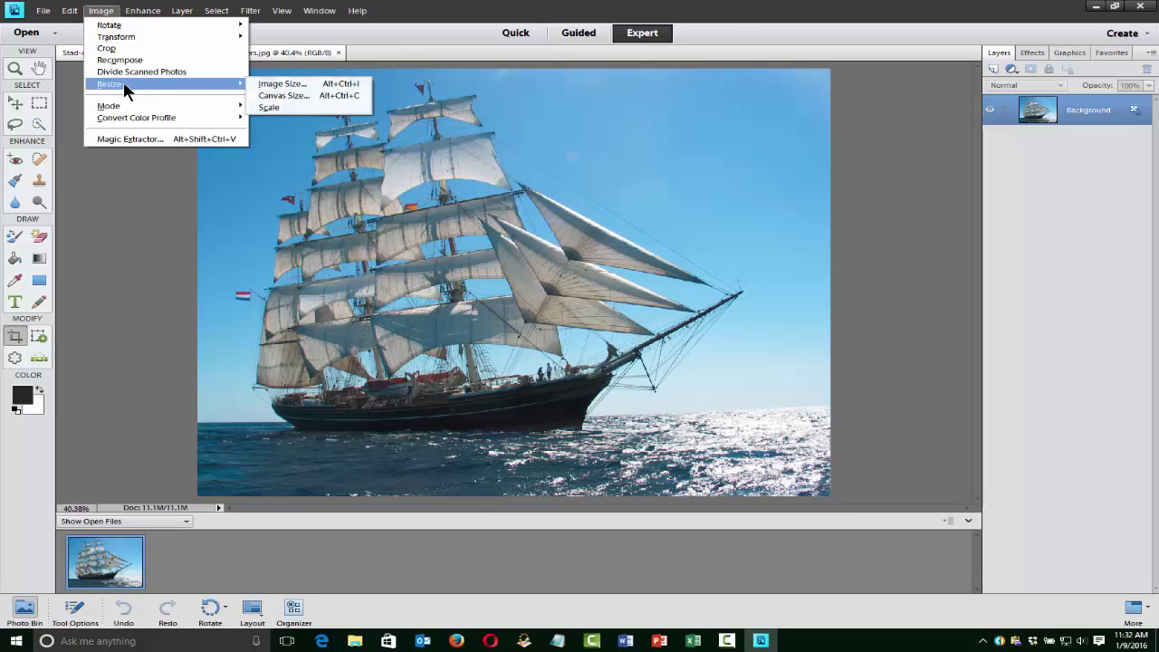
{"action": "left_click", "coordinate": [283, 85]}
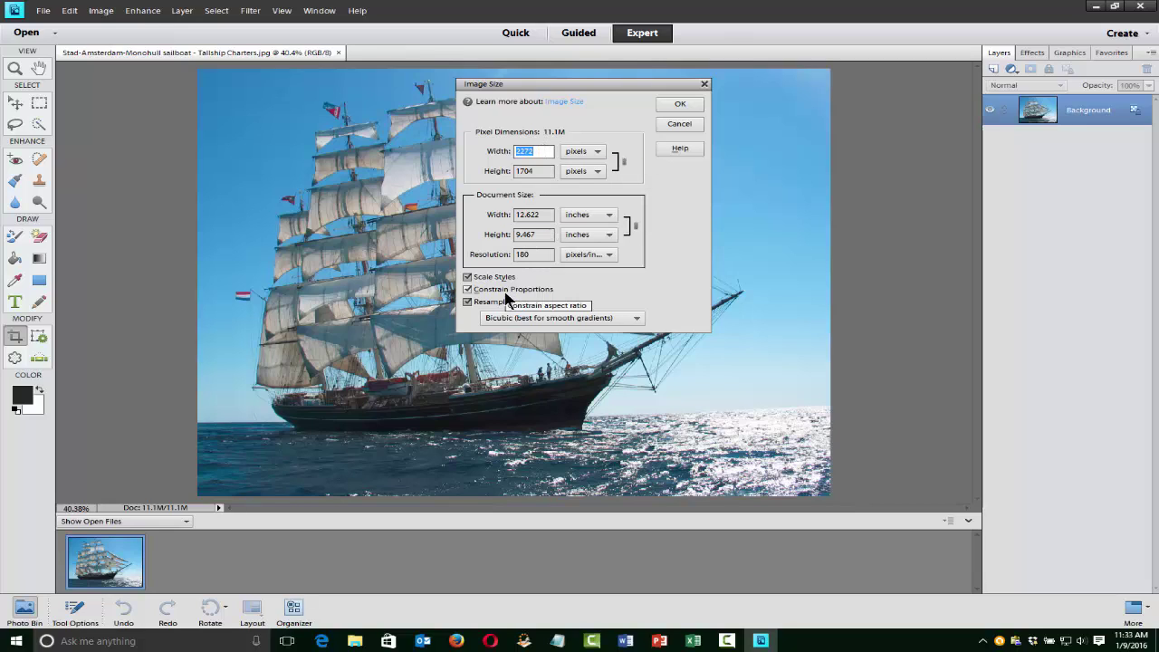
{"action": "left_click_drag", "start_coordinate": [538, 152], "coordinate": [519, 151]}
{"action": "double_click", "coordinate": [518, 152]}
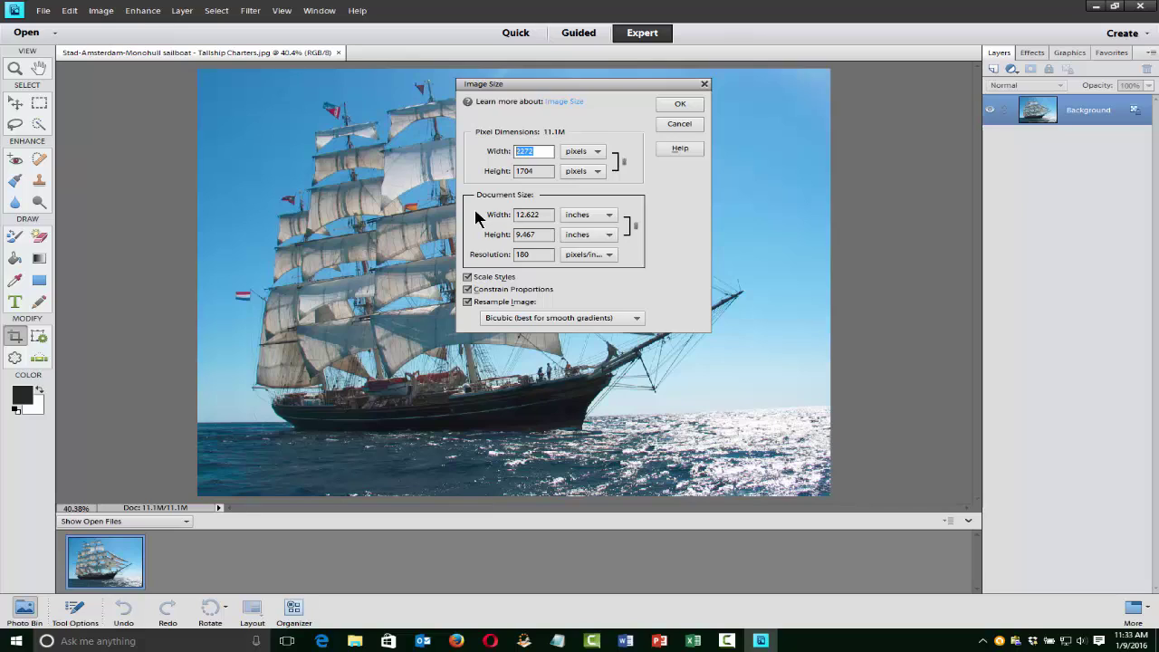
{"action": "type", "text": "1200"}
{"action": "left_click", "coordinate": [679, 104]}
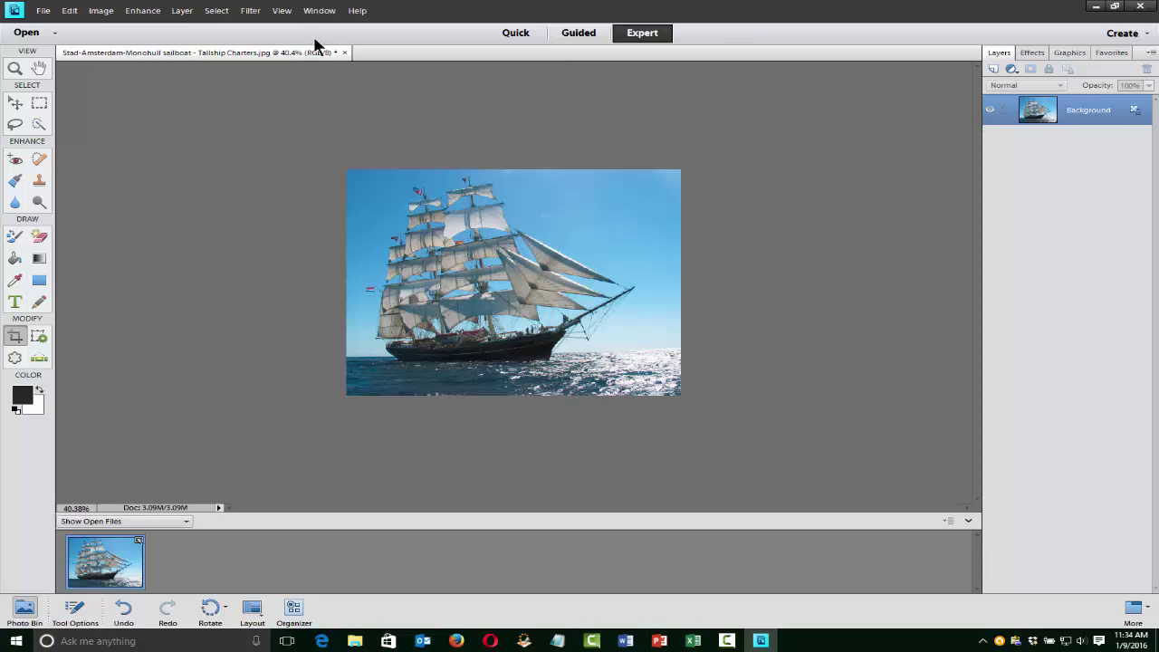
- Start saving the resized image as a separate file and choose the 01 temp folder as its destination
{"action": "left_click", "coordinate": [280, 12]}
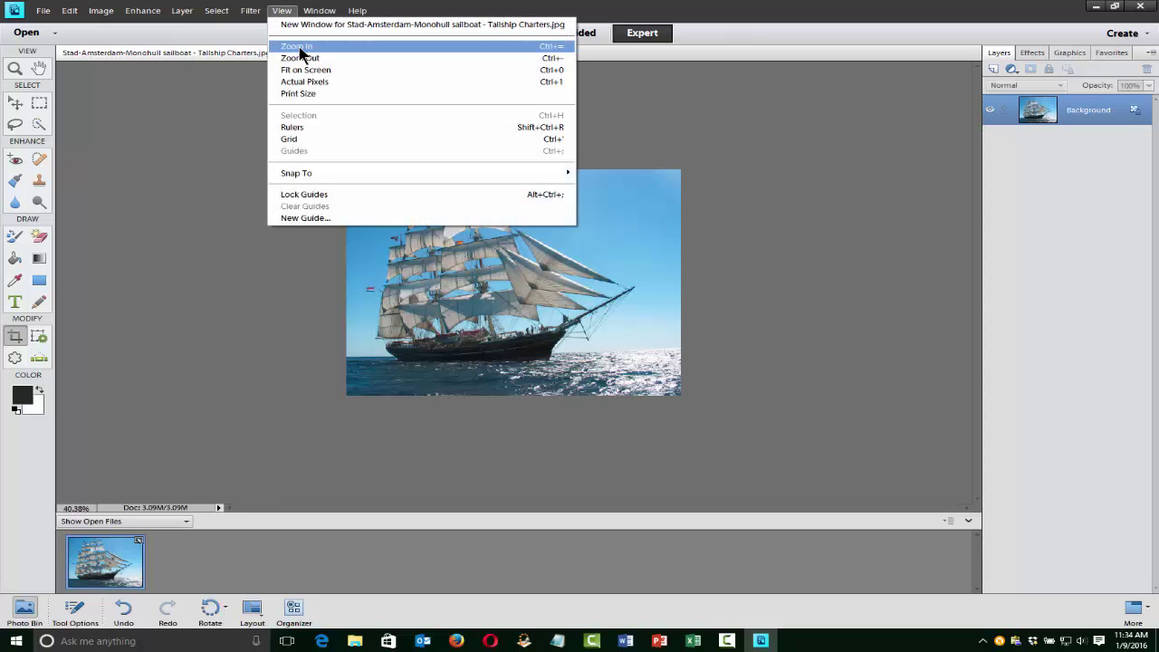
{"action": "left_click", "coordinate": [300, 47]}
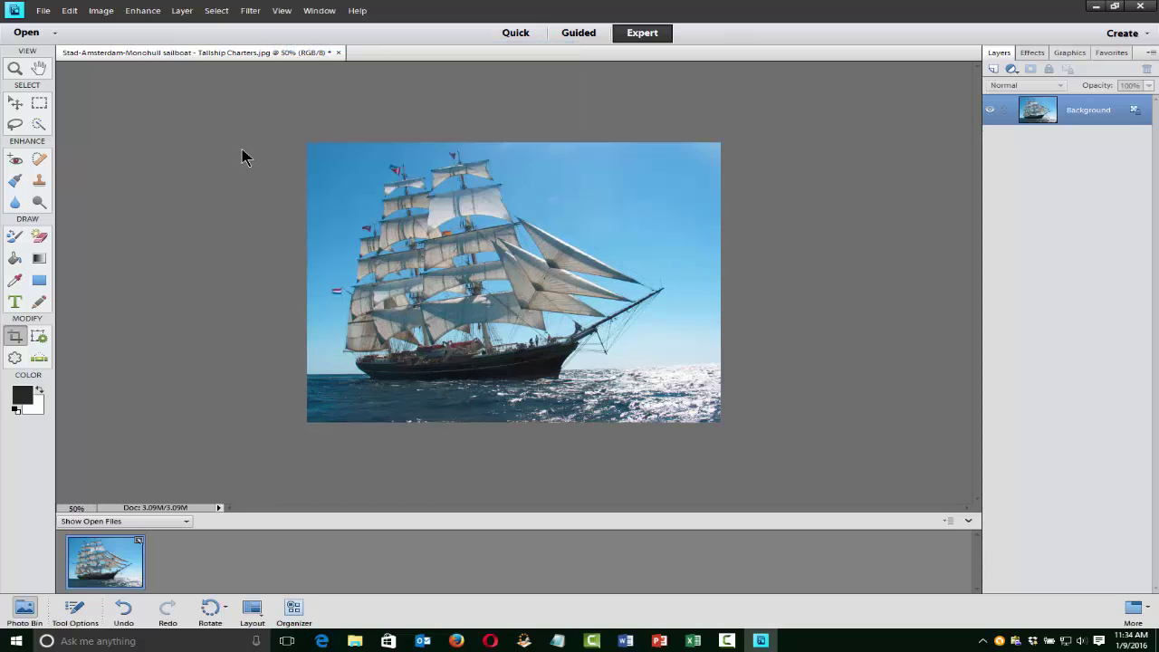
{"action": "key", "text": "ctrl+plus"}
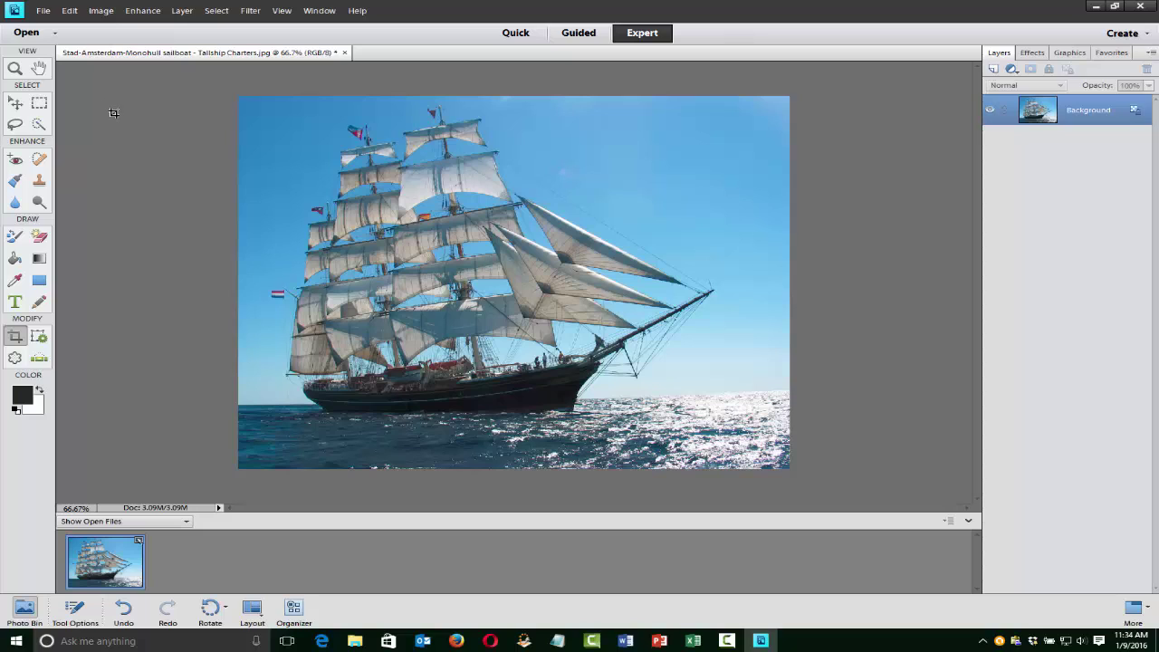
{"action": "left_click", "coordinate": [43, 13]}
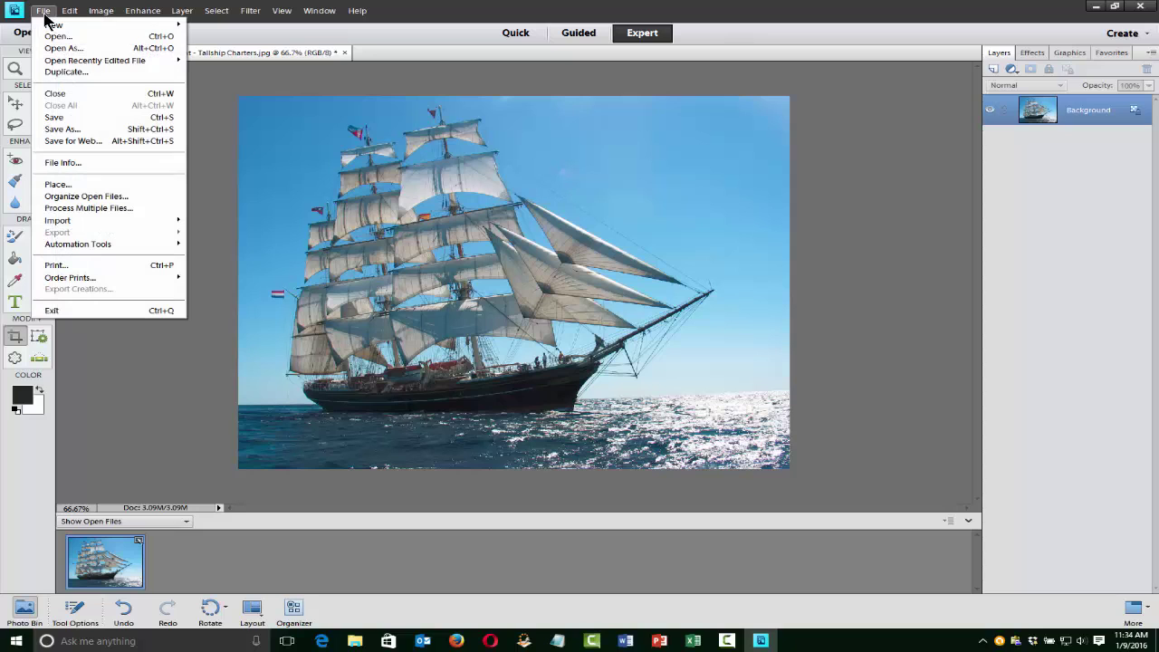
{"action": "left_click", "coordinate": [75, 131]}
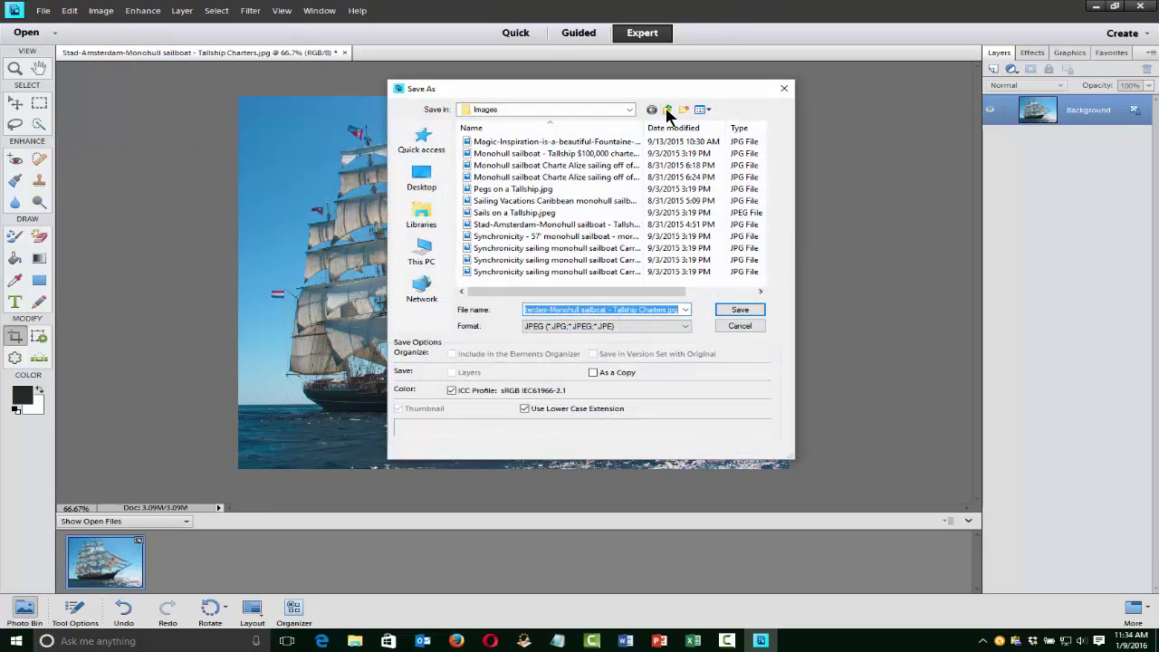
{"action": "left_click", "coordinate": [668, 110]}
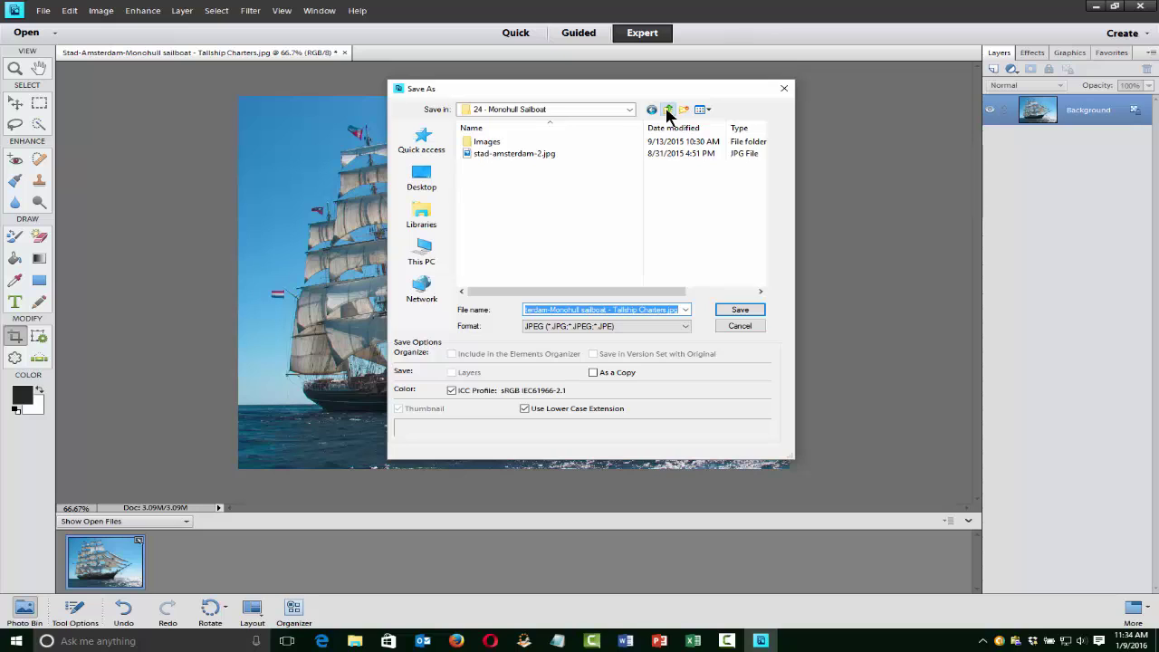
{"action": "left_click", "coordinate": [667, 109]}
{"action": "left_click", "coordinate": [668, 109]}
{"action": "left_click", "coordinate": [668, 109]}
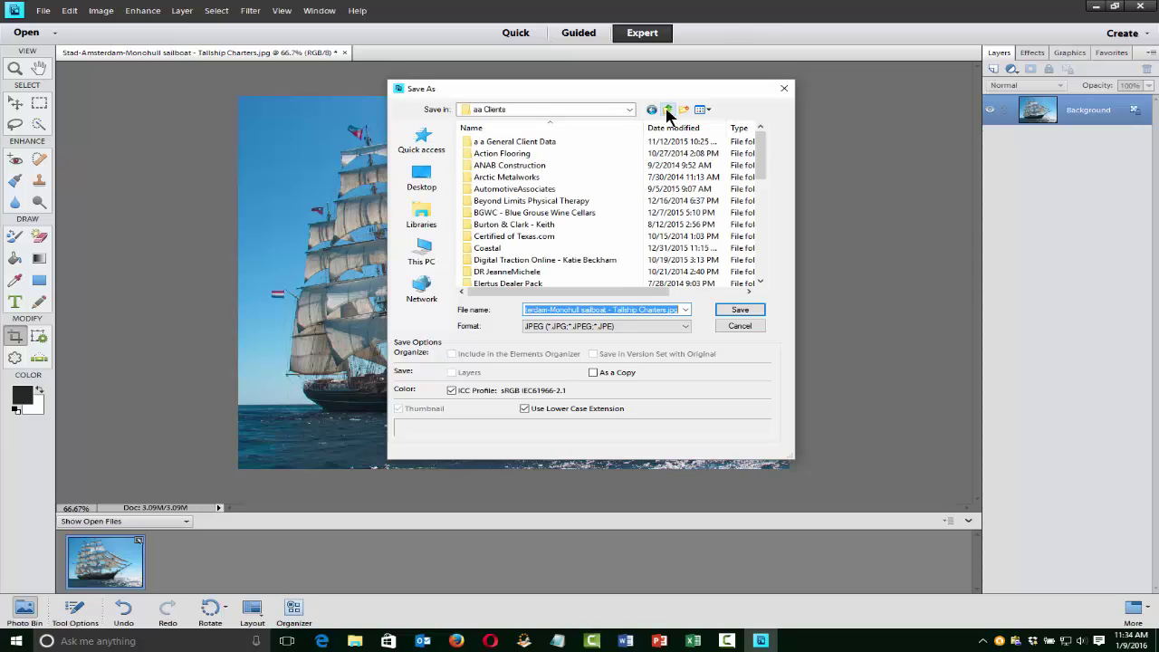
{"action": "left_click", "coordinate": [668, 109]}
{"action": "double_click", "coordinate": [519, 143]}
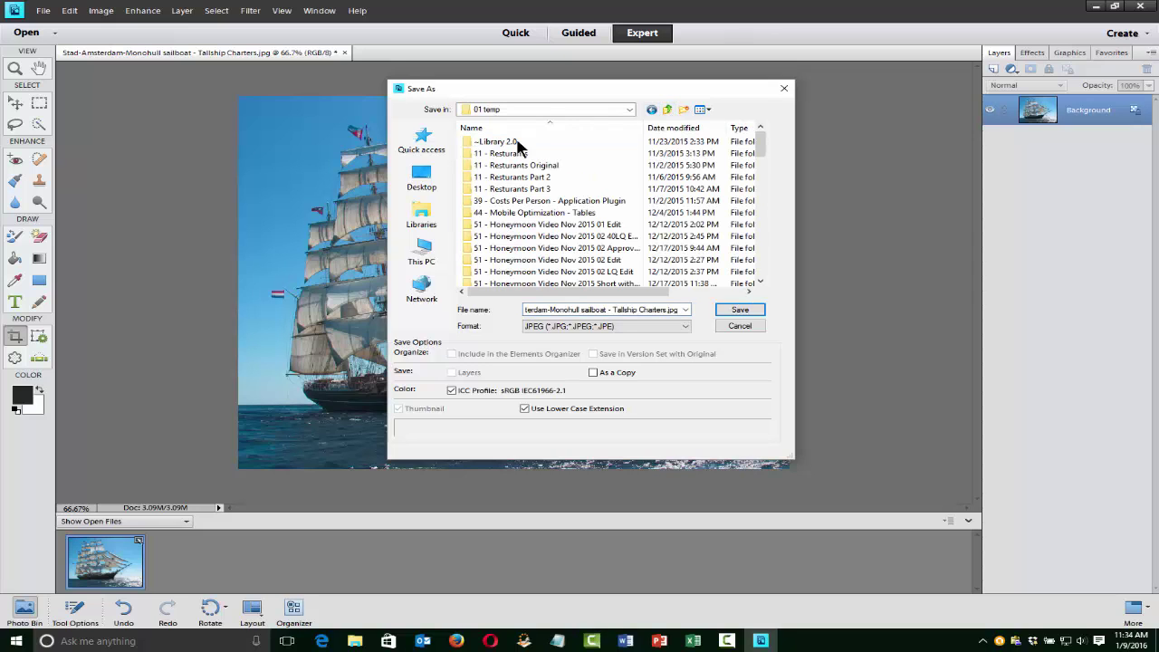
- Try to save the resized image as Test.jpg in the 01 temp folder
{"action": "left_click", "coordinate": [571, 309]}
{"action": "left_click", "coordinate": [638, 310]}
{"action": "left_click_drag", "start_coordinate": [666, 309], "coordinate": [448, 304]}
{"action": "type", "text": "Test"}
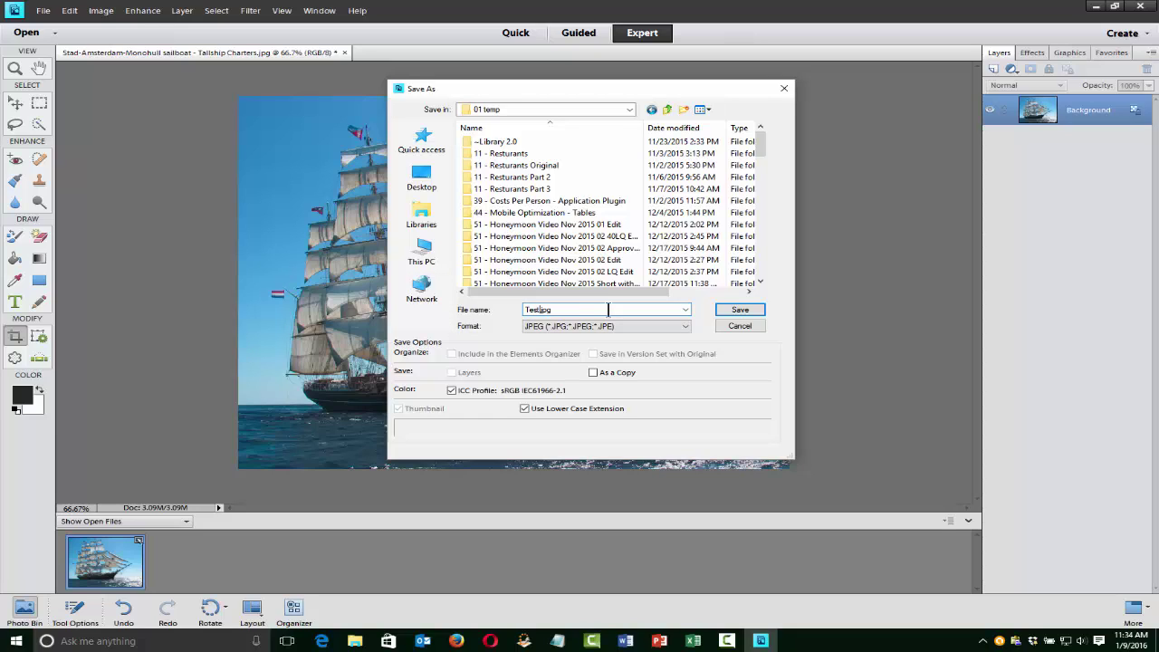
{"action": "left_click", "coordinate": [741, 312]}
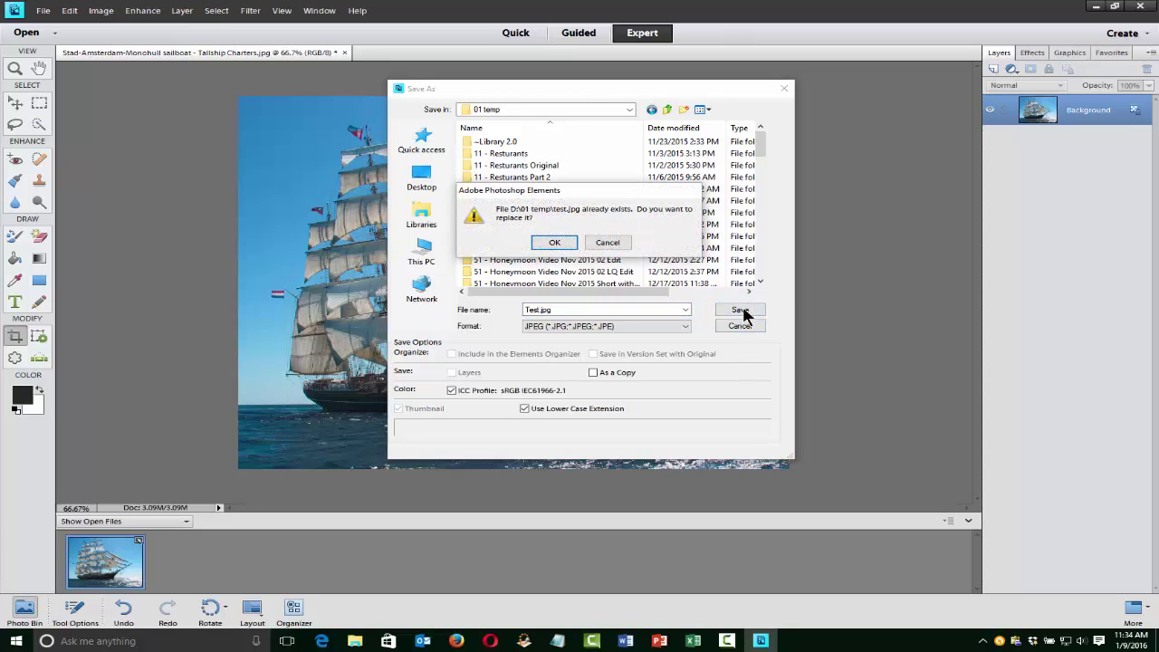
{"action": "left_click", "coordinate": [608, 244]}
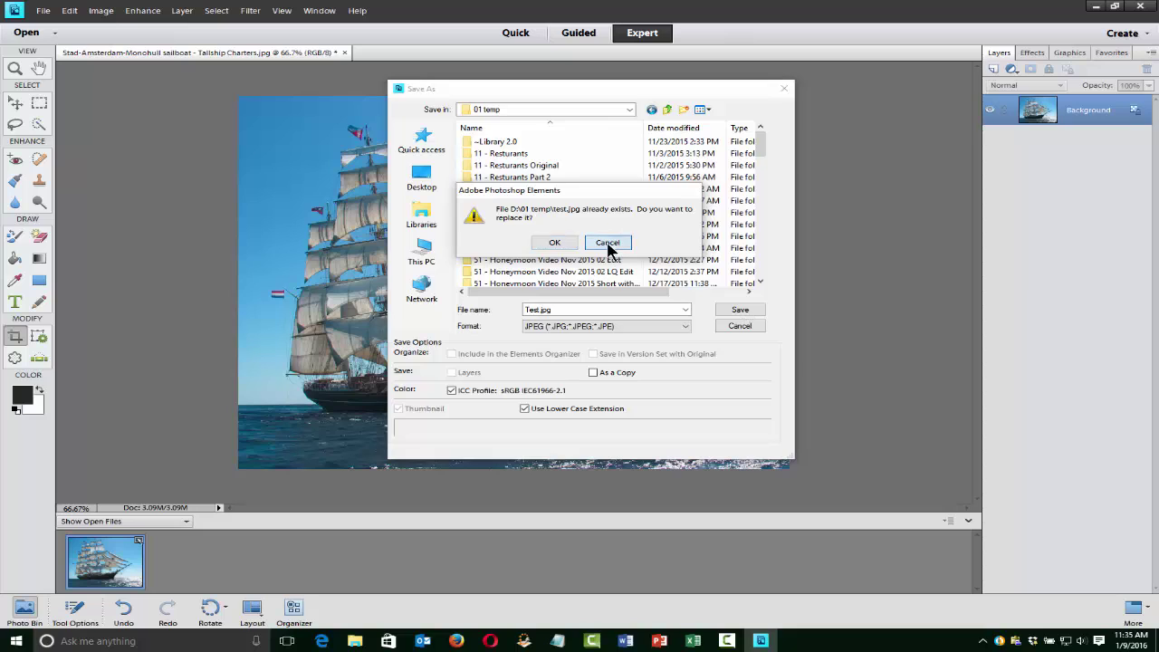
- Save the image as PS Test 01.jpg in the 01 temp folder with maximum JPEG quality 12 and the Baseline (Standard) format
{"action": "left_click", "coordinate": [541, 310]}
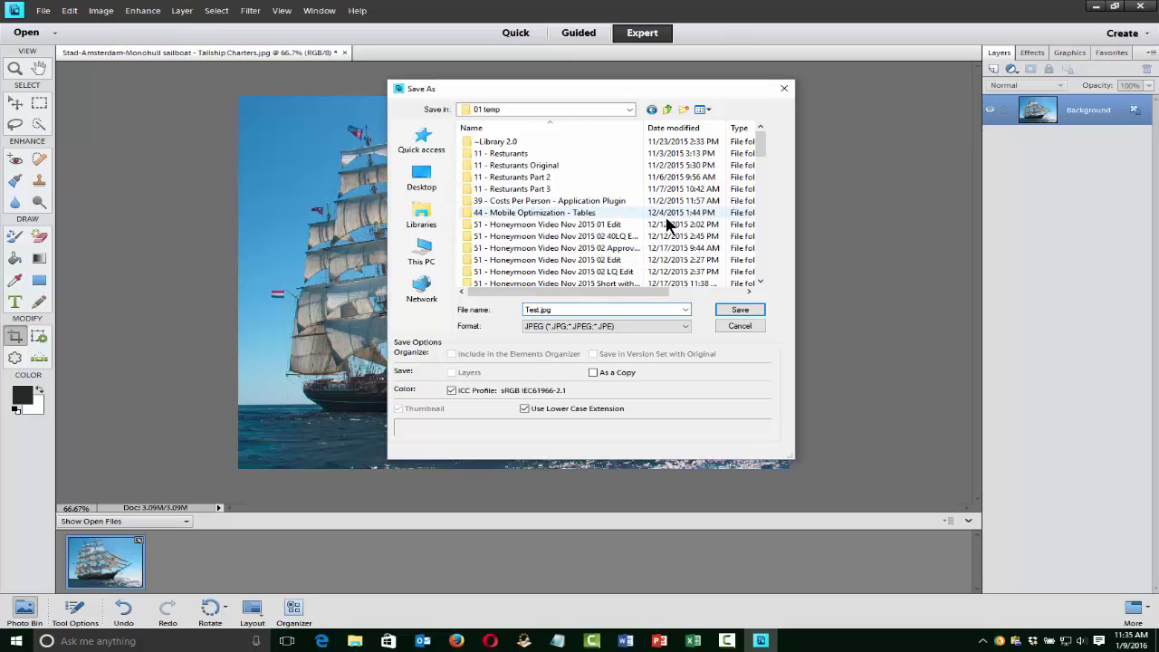
{"action": "type", "text": "PS Test"}
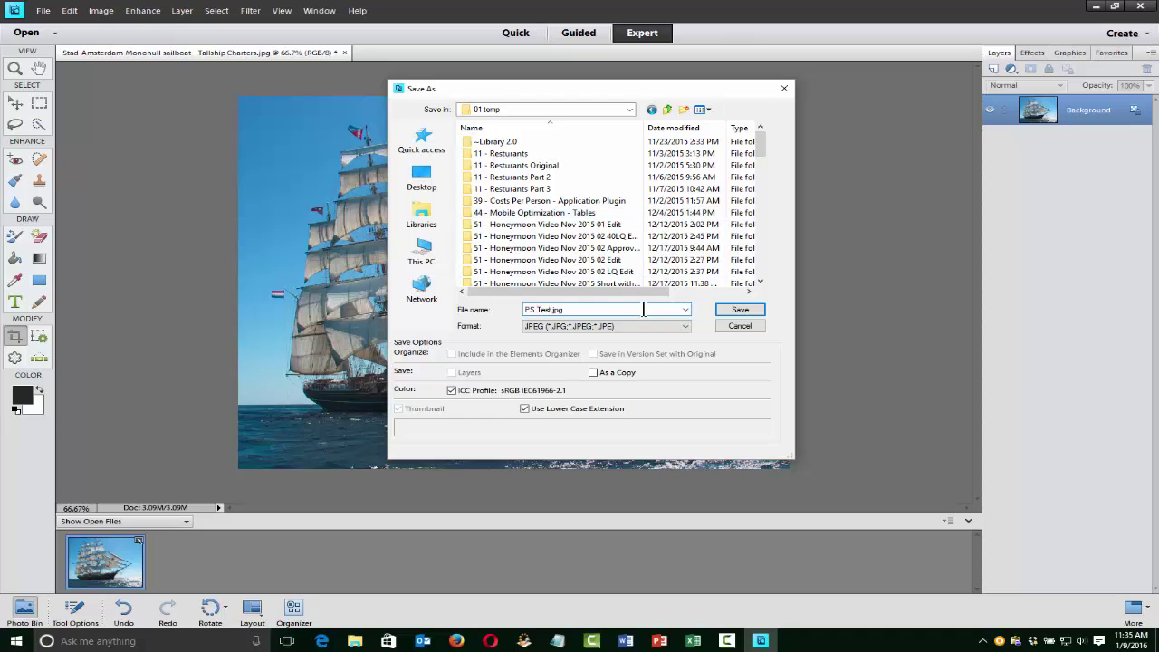
{"action": "type", "text": " 01"}
{"action": "left_click_drag", "start_coordinate": [563, 311], "coordinate": [485, 312]}
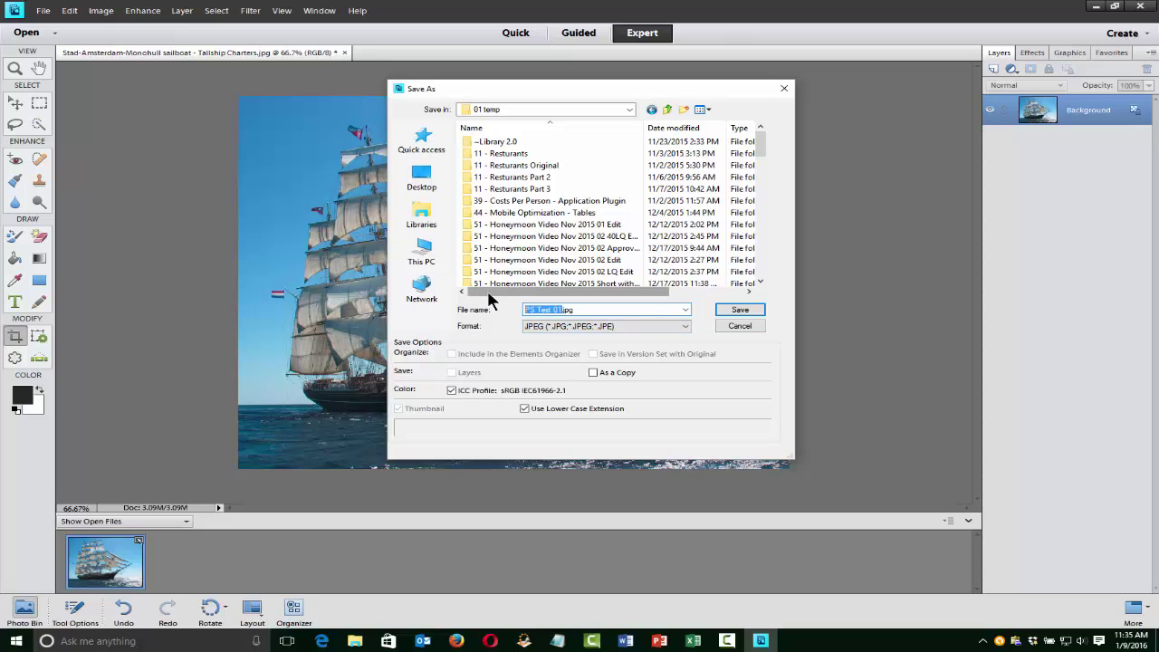
{"action": "left_click", "coordinate": [747, 311]}
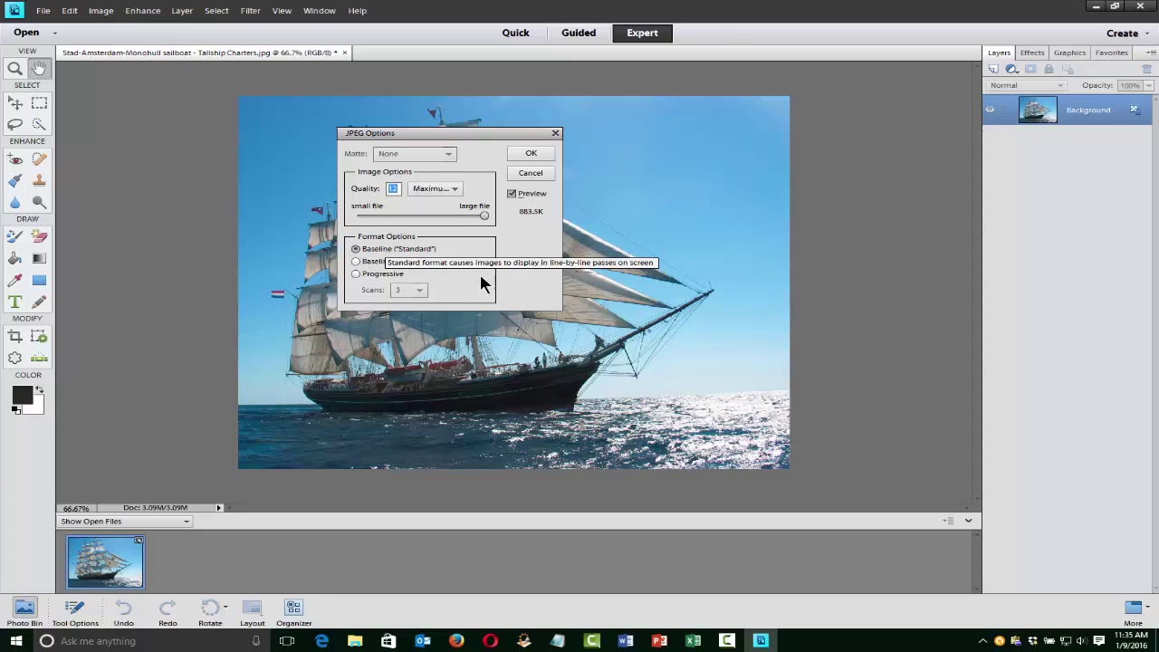
{"action": "left_click", "coordinate": [532, 154]}
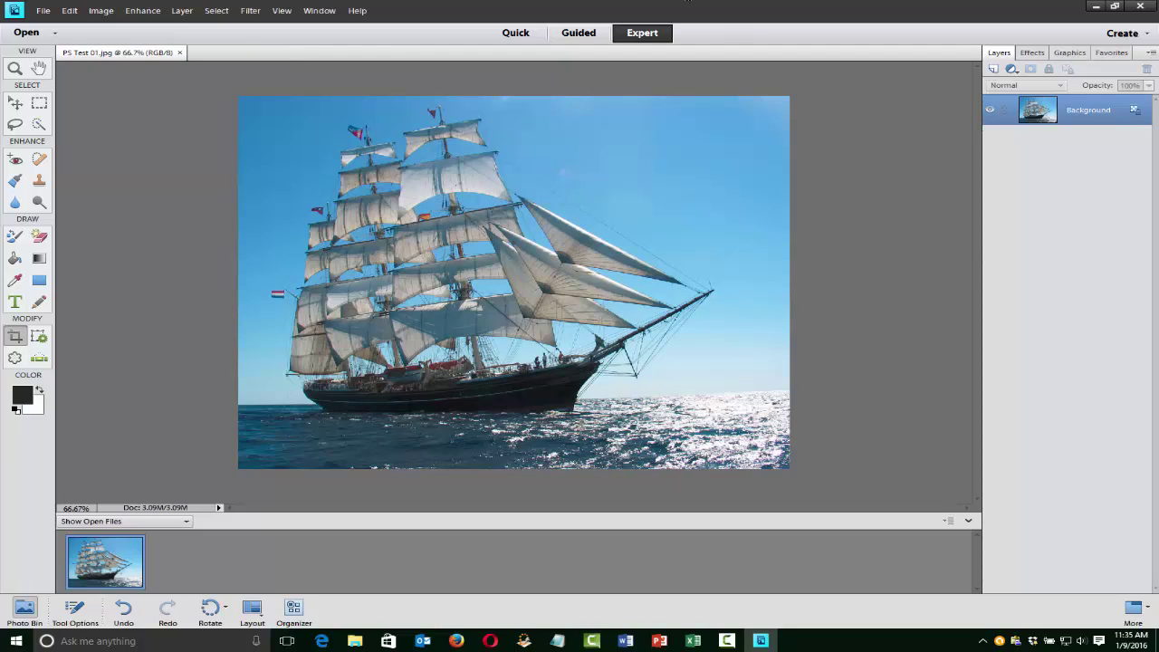
- Compare the file sizes of PS Test 01.jpg and the original Stad-Amsterdam image in File Explorer, close the Images folder and return to the editor
{"action": "key", "text": "super+e"}
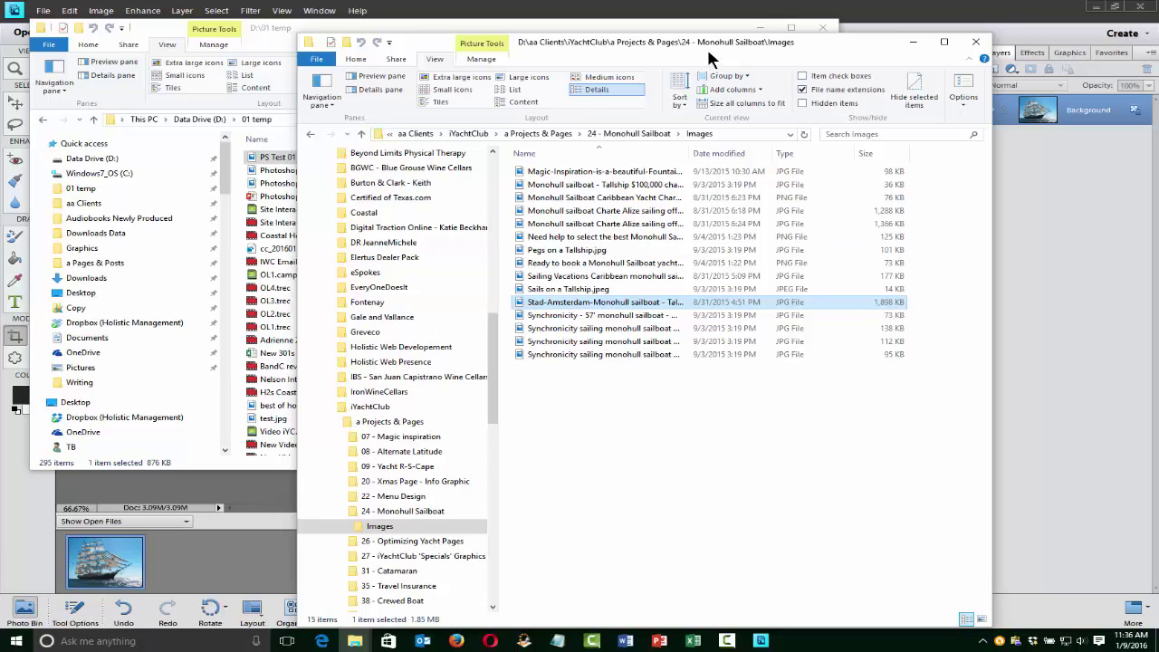
{"action": "left_click", "coordinate": [976, 42]}
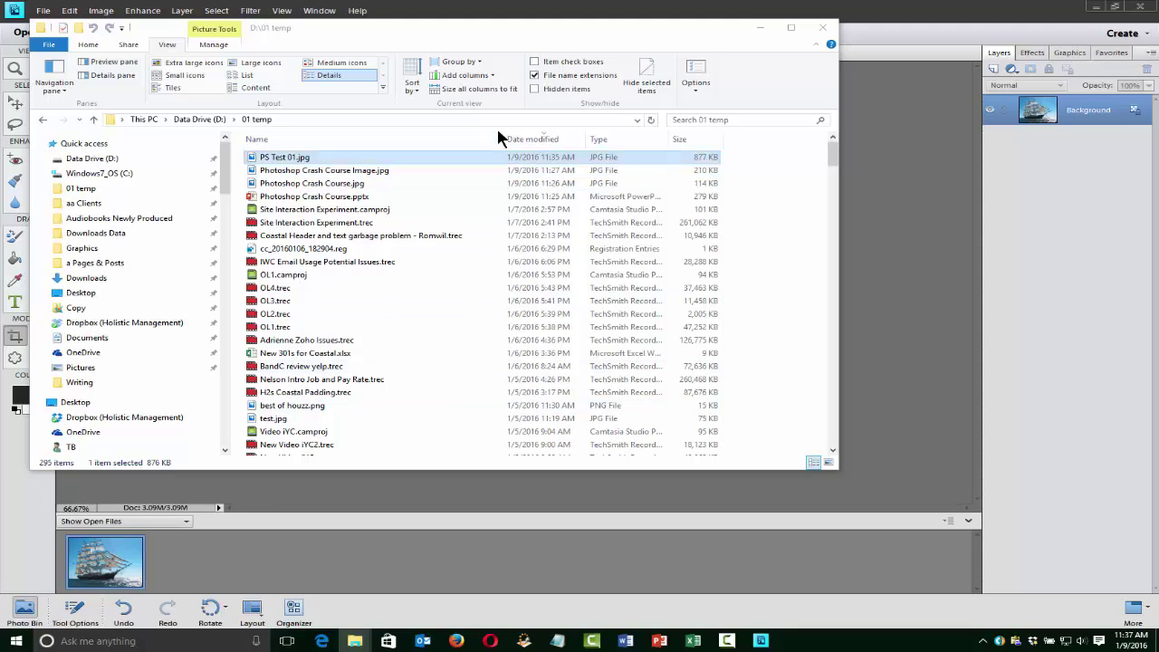
{"action": "key", "text": "alt+Tab"}
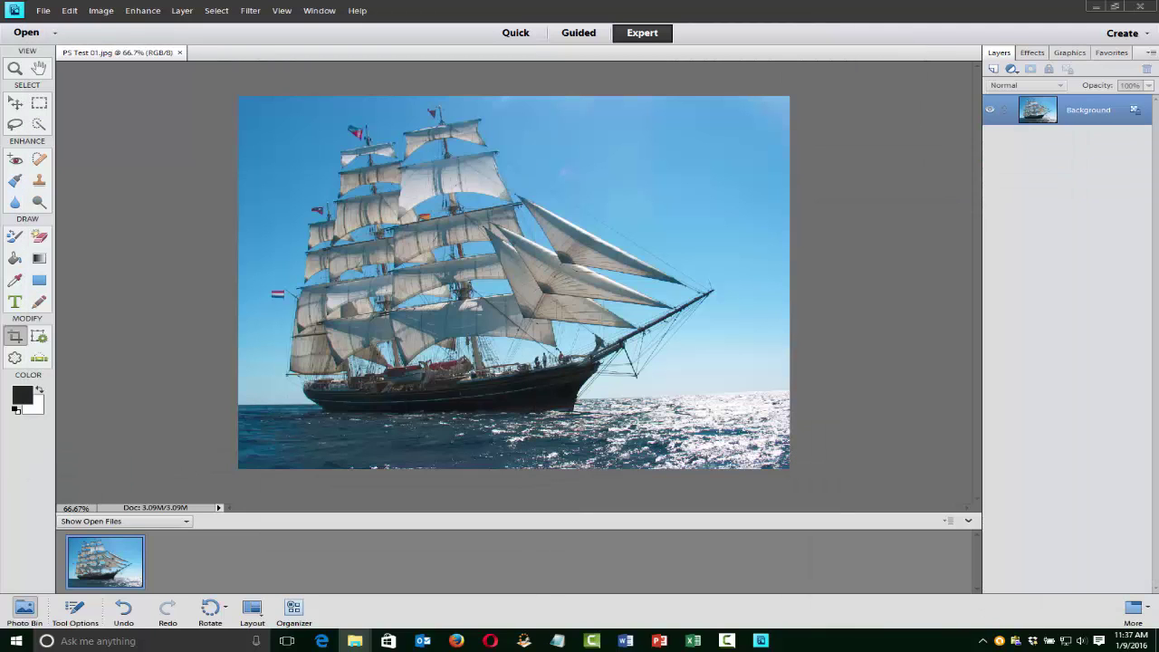
- Resize the sailboat image to 1000 pixels wide with its proportions constrained
{"action": "left_click", "coordinate": [72, 12]}
{"action": "mouse_move", "coordinate": [98, 13]}
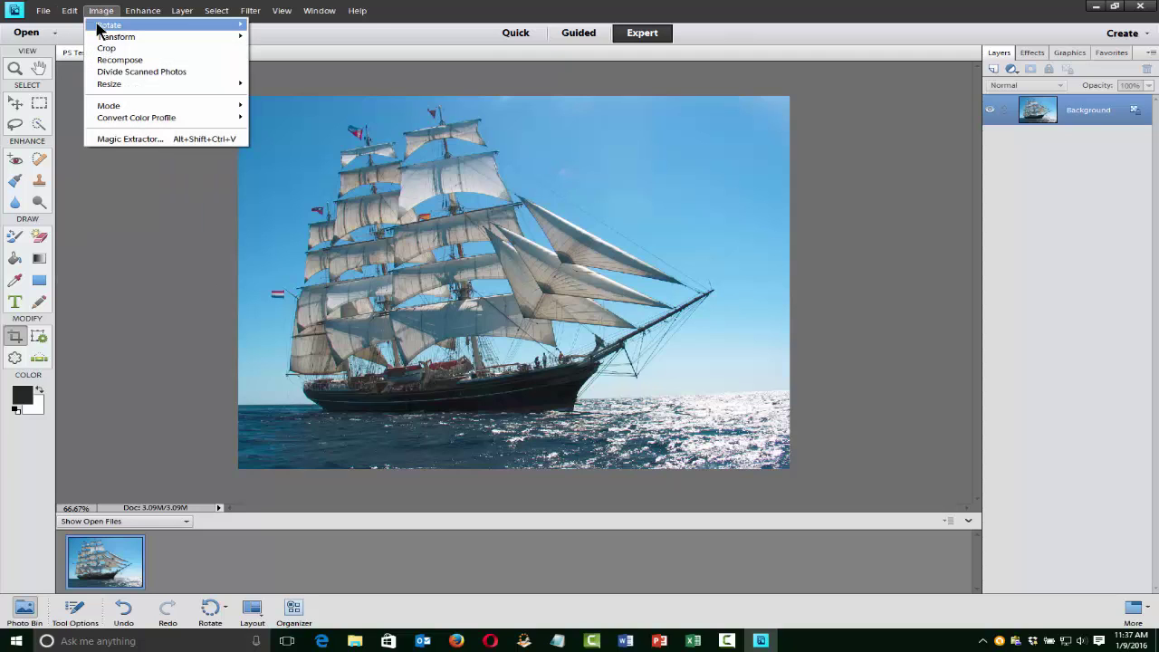
{"action": "mouse_move", "coordinate": [129, 83]}
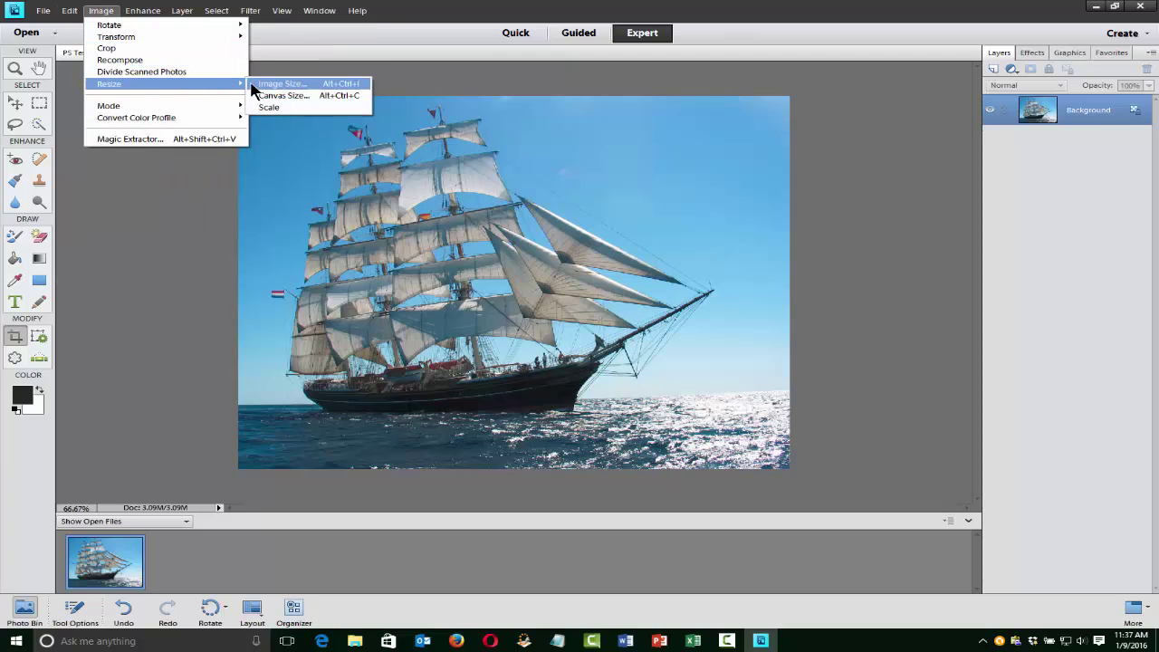
{"action": "left_click", "coordinate": [253, 84]}
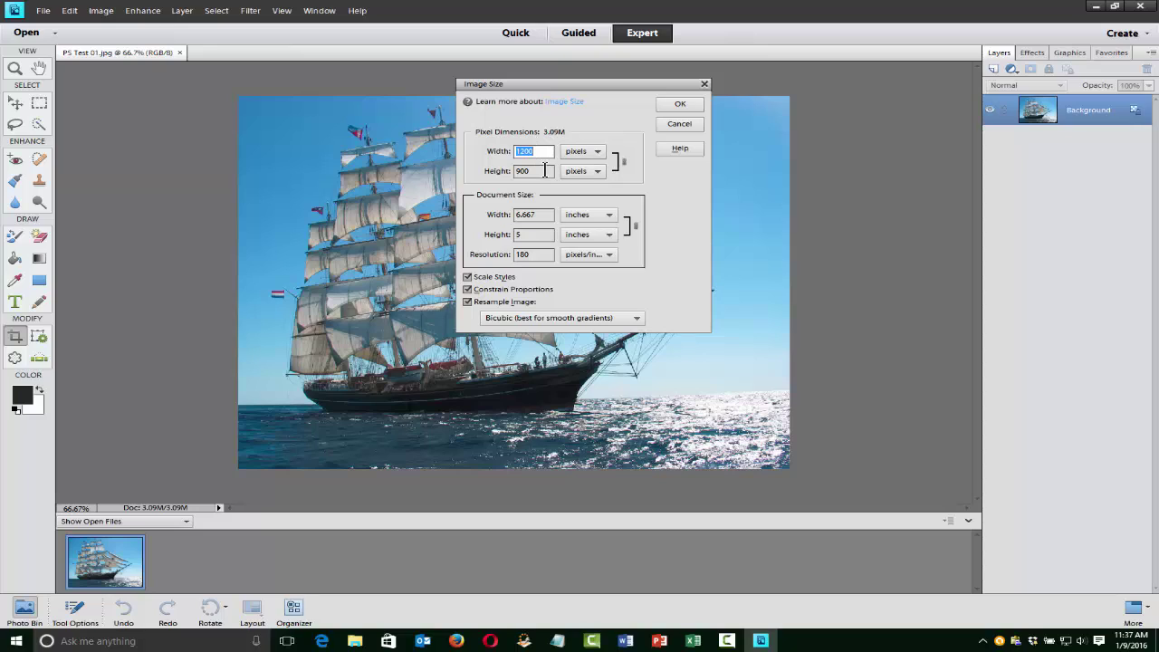
{"action": "type", "text": "1000"}
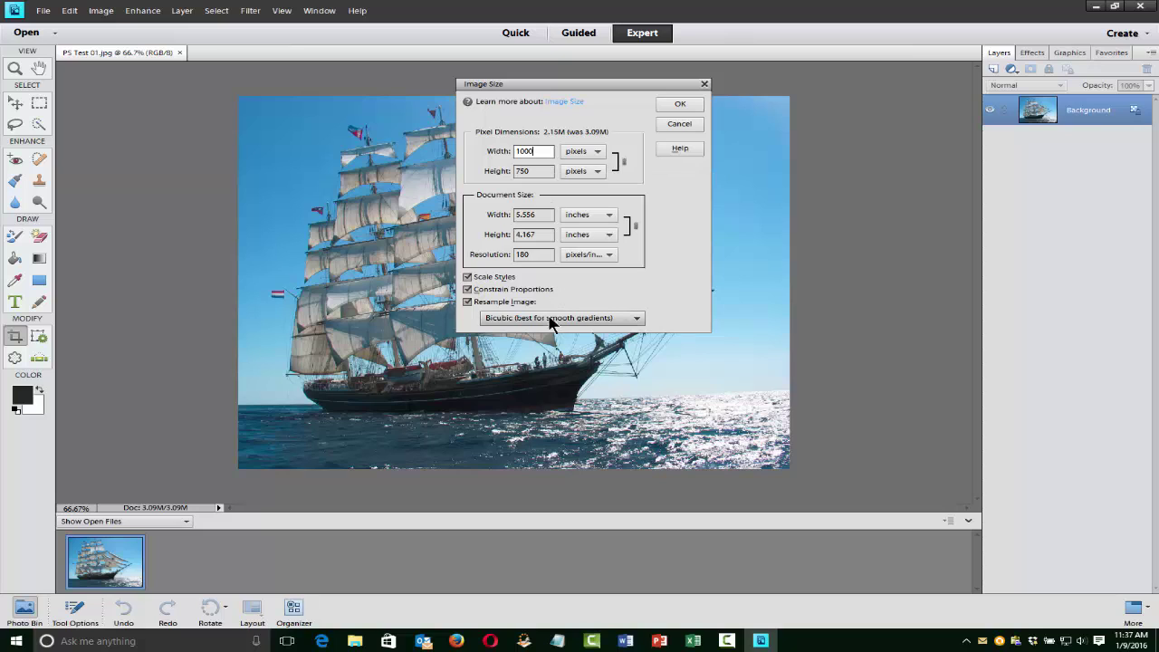
{"action": "key", "text": "Return"}
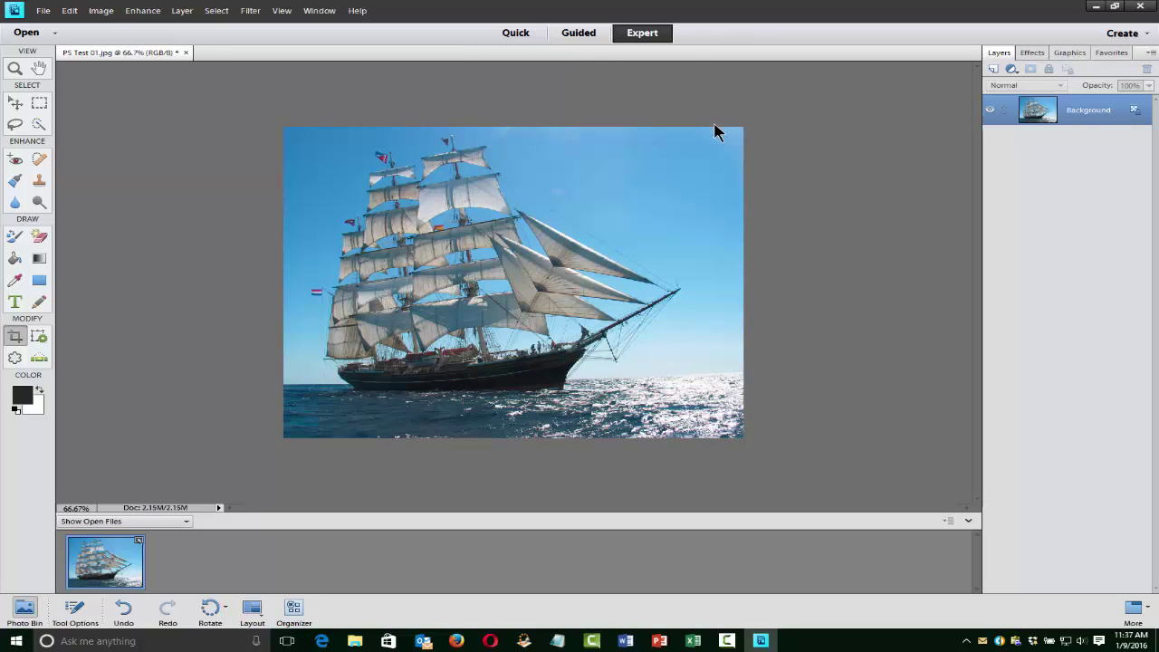
- Save the resized image as PS Test 02.jpg in the 01 temp folder with a reduced JPEG quality
{"action": "left_click", "coordinate": [42, 10]}
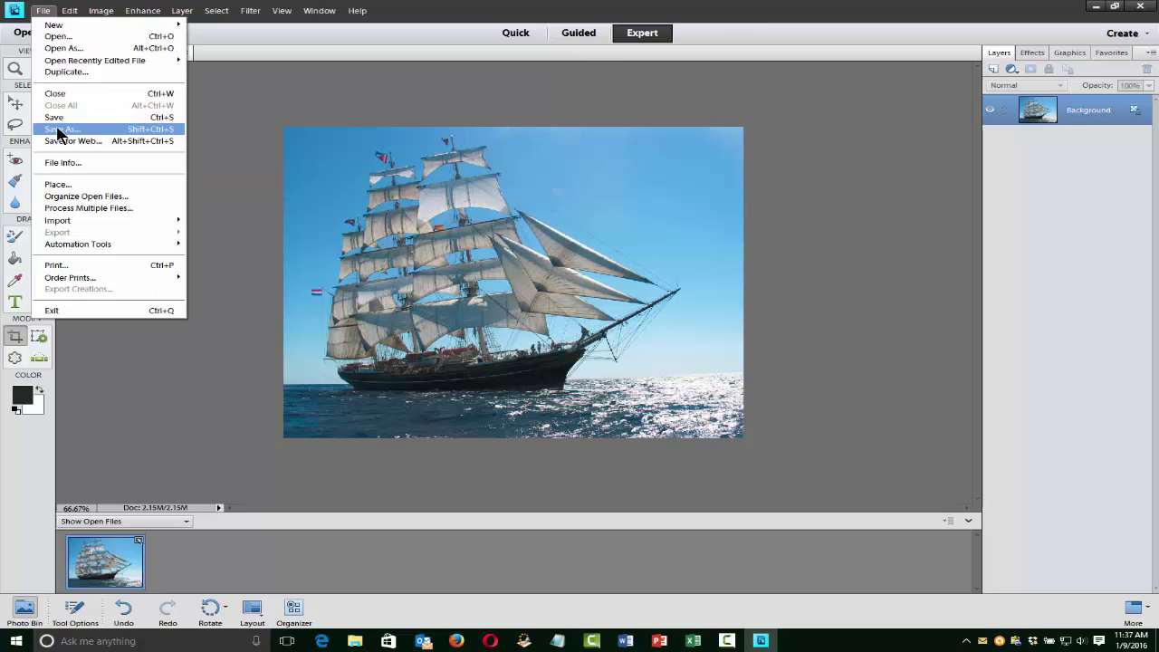
{"action": "left_click", "coordinate": [57, 134]}
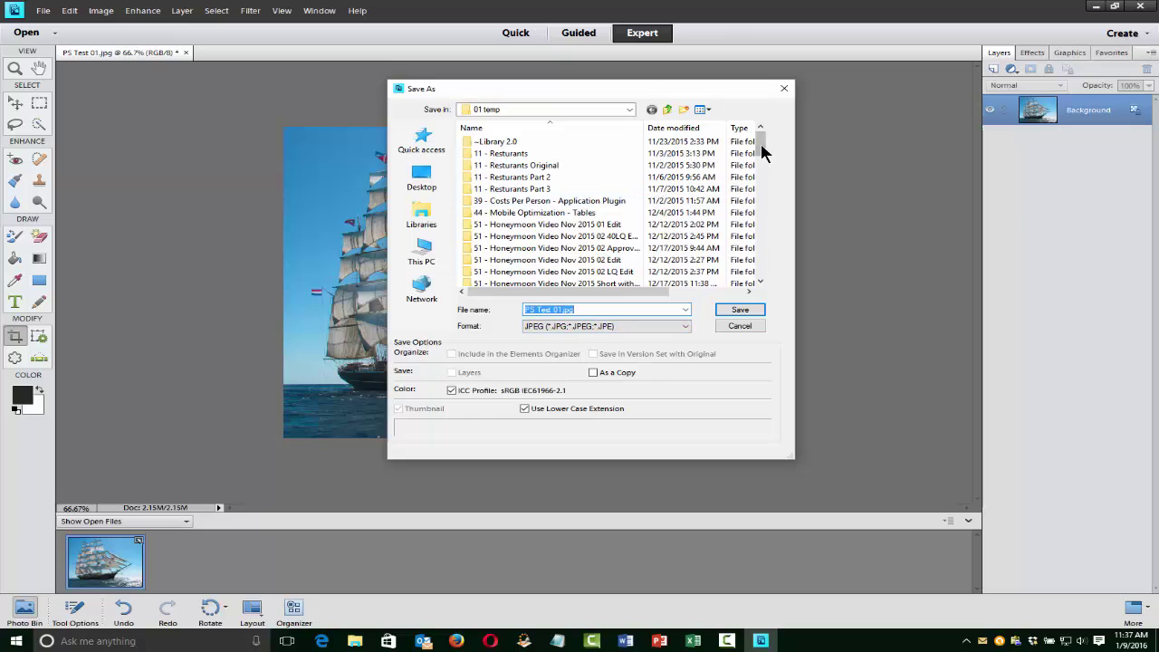
{"action": "left_click", "coordinate": [559, 310]}
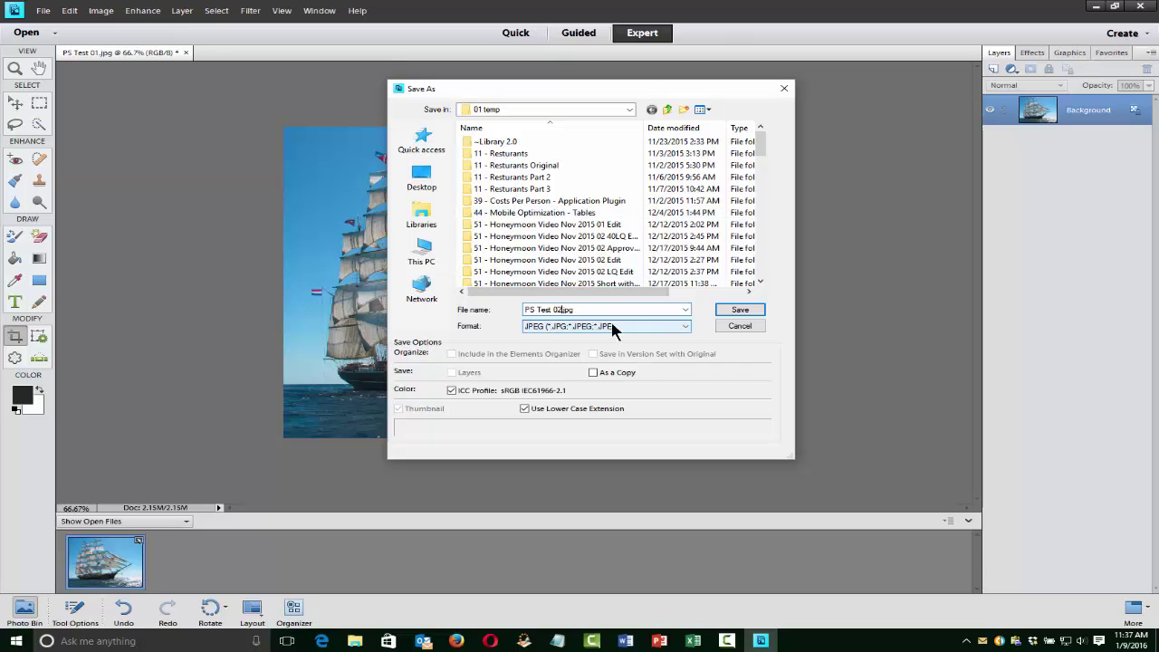
{"action": "key", "text": "BackSpace"}
{"action": "type", "text": "2"}
{"action": "left_click", "coordinate": [740, 309]}
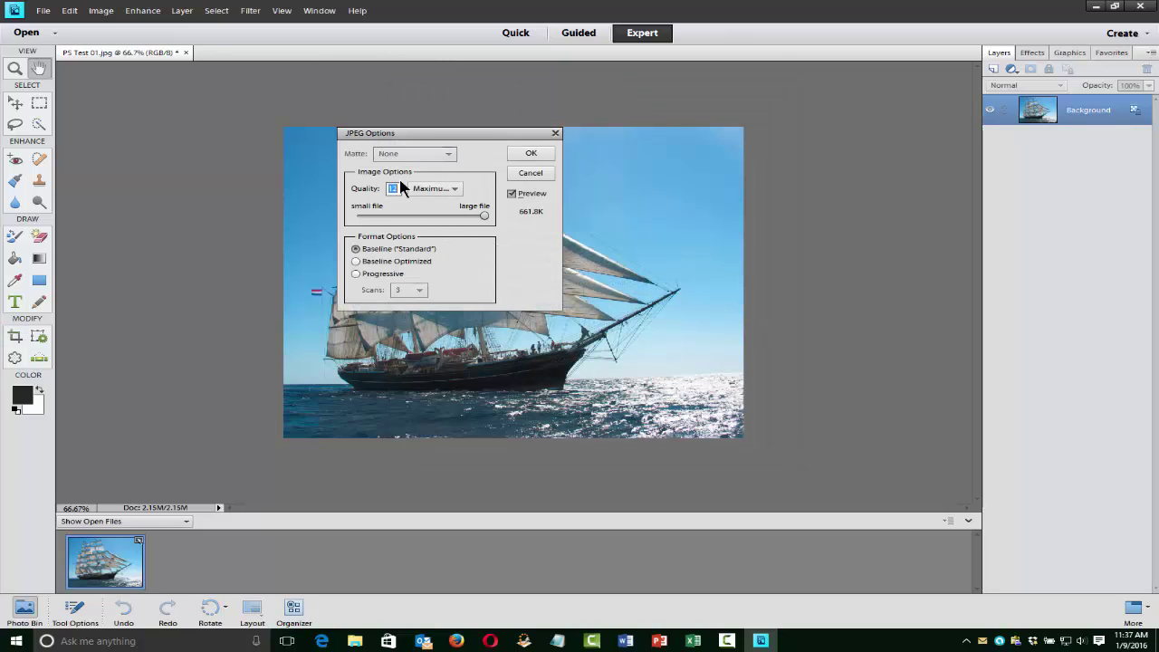
{"action": "left_click", "coordinate": [486, 220]}
{"action": "left_click_drag", "start_coordinate": [478, 222], "coordinate": [467, 222]}
{"action": "left_click", "coordinate": [541, 156]}
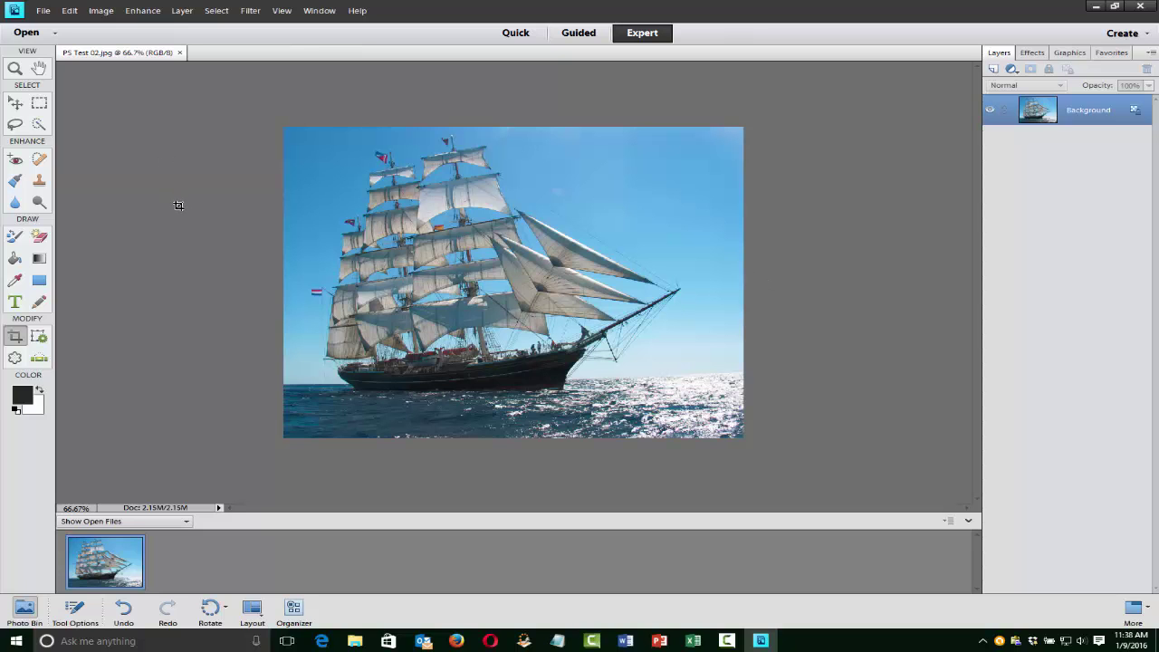
- Compare the file size of PS Test 02.jpg with PS Test 01.jpg and the original in File Explorer, and close the Images folder
{"action": "left_click", "coordinate": [355, 641]}
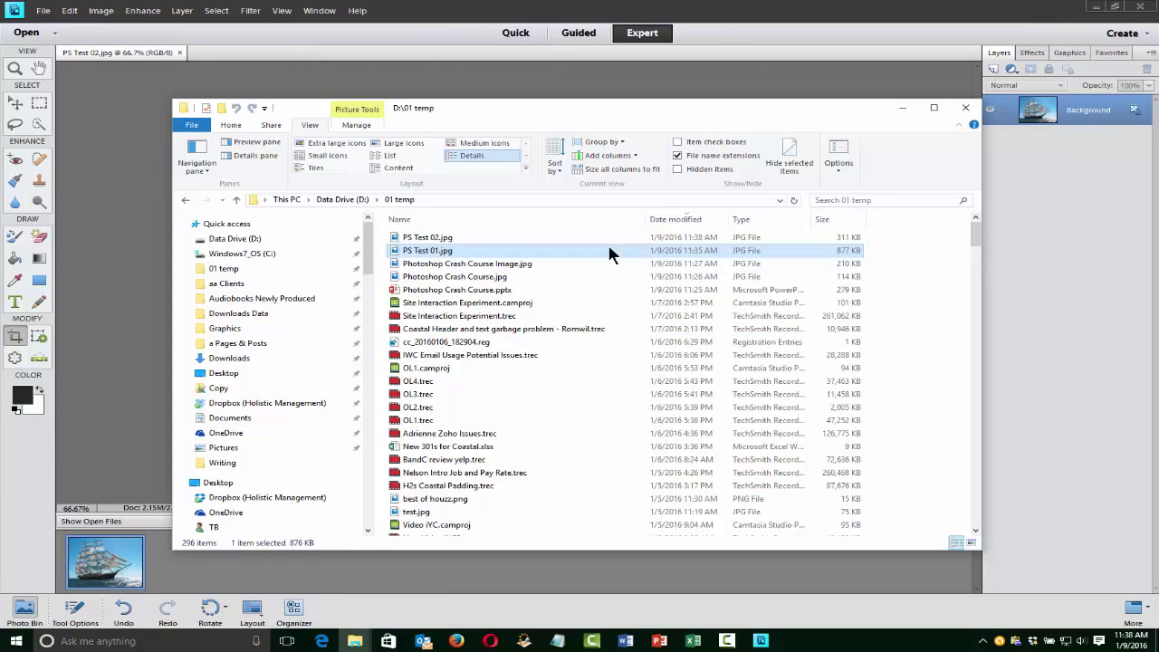
{"action": "left_click", "coordinate": [834, 237]}
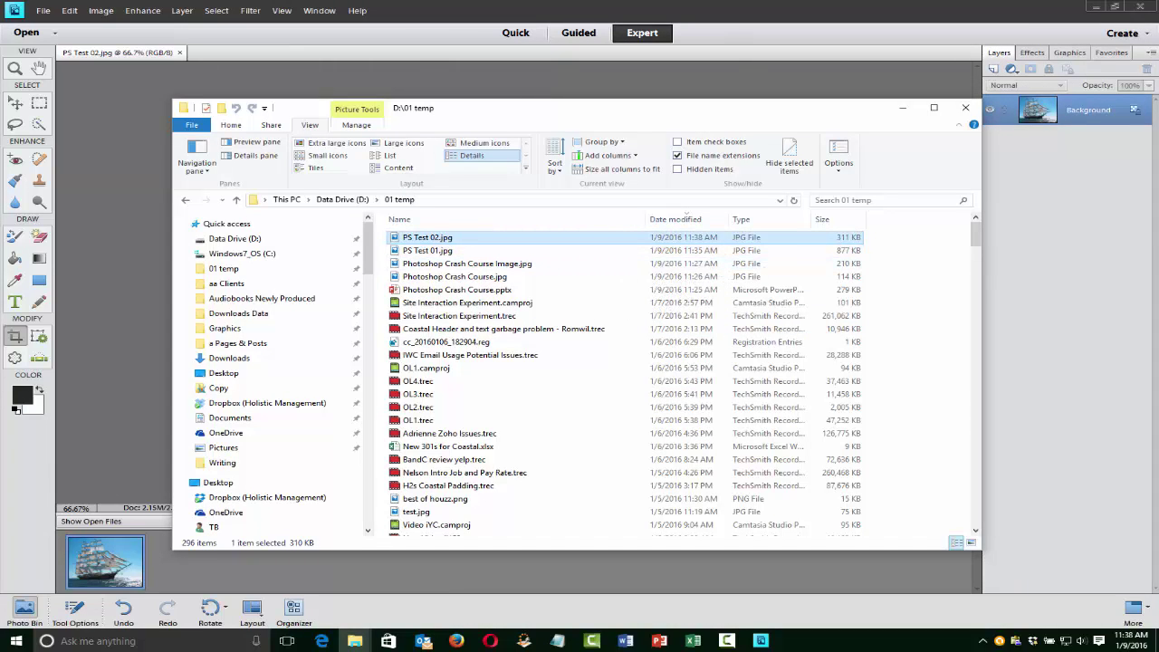
{"action": "key", "text": "alt+Tab"}
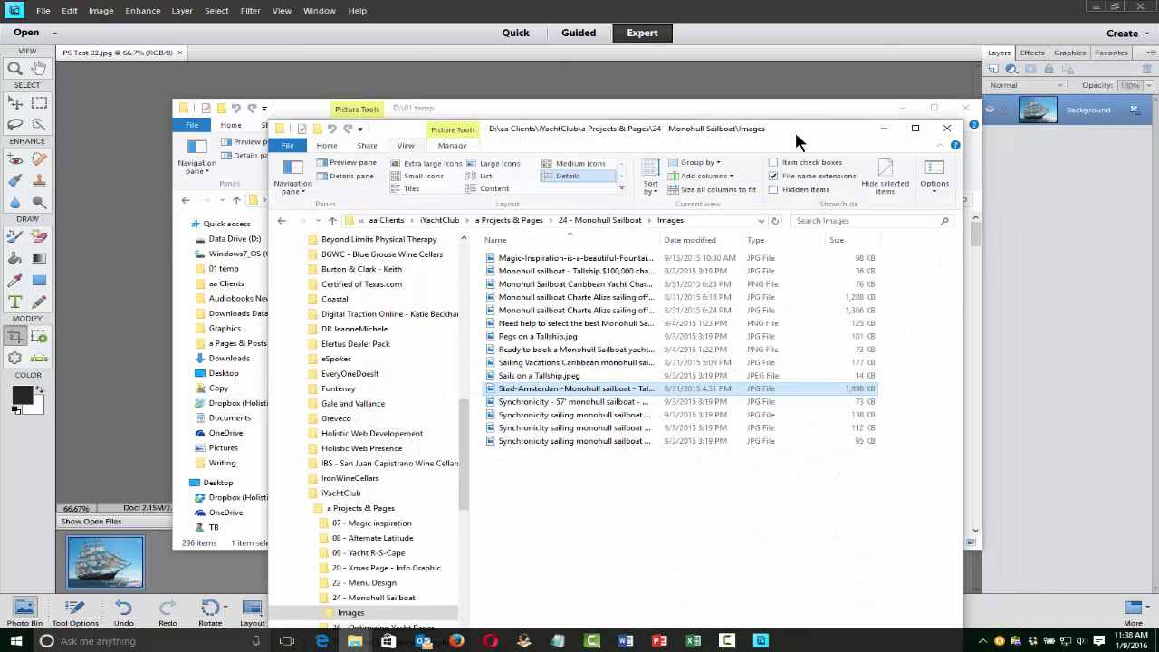
{"action": "left_click", "coordinate": [947, 128]}
- Open PS Test 02.jpg in the Photos app at full-screen size and examine the sails and rigging for compression quality
{"action": "left_click", "coordinate": [448, 238]}
{"action": "double_click", "coordinate": [458, 237]}
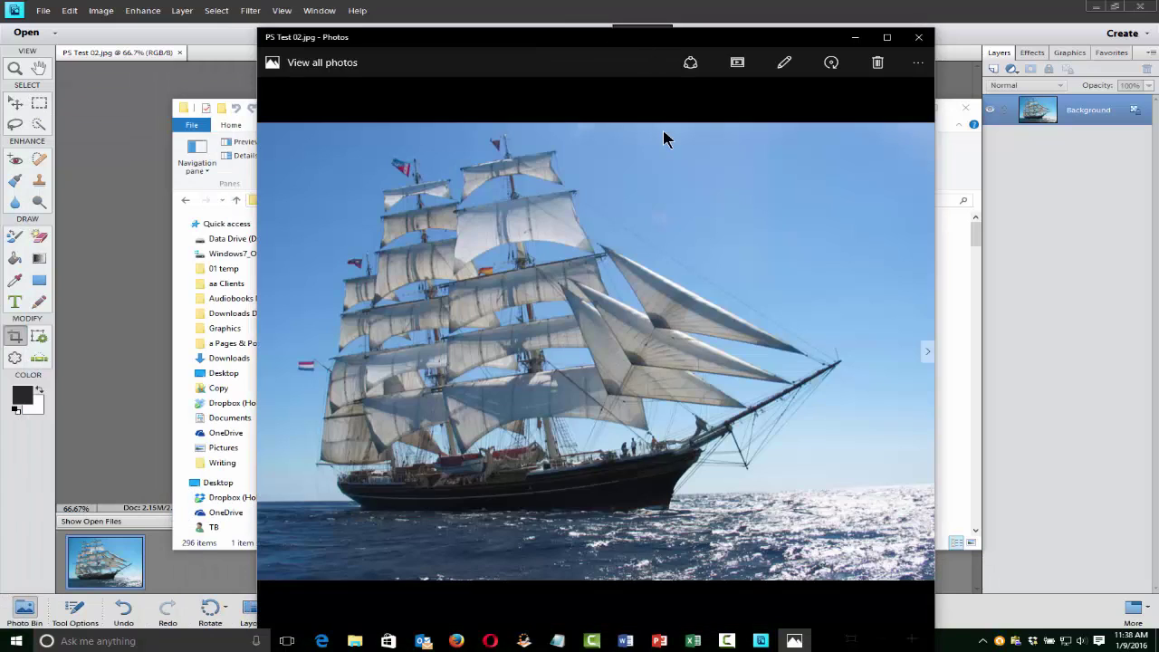
{"action": "left_click", "coordinate": [889, 37]}
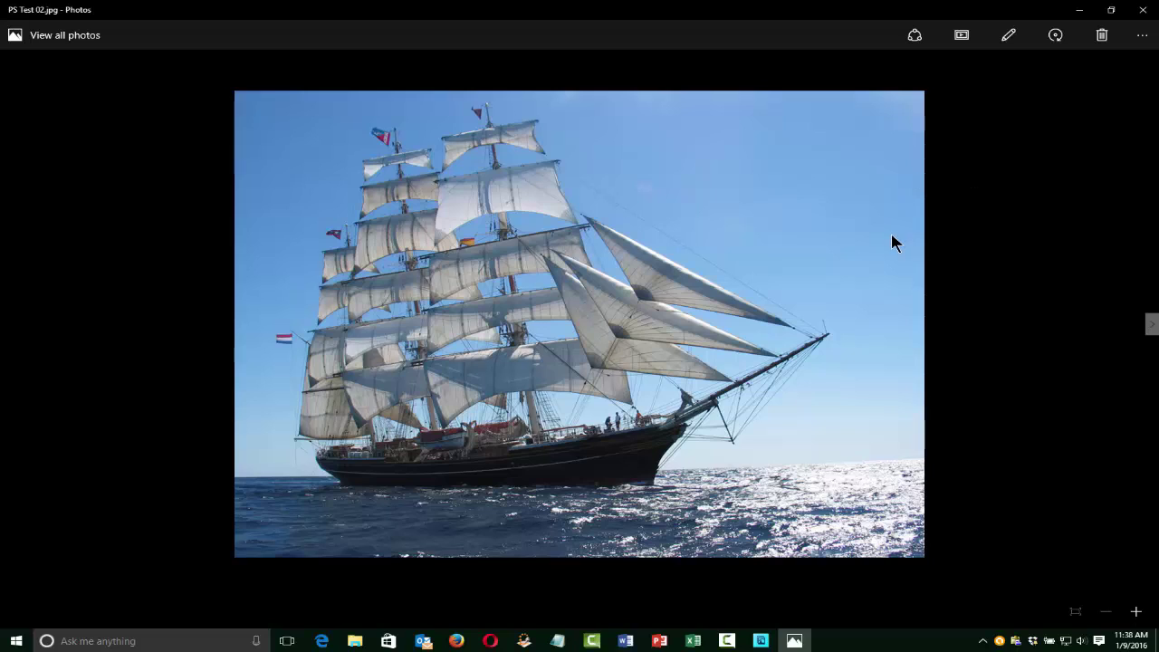
{"action": "left_click", "coordinate": [1137, 613]}
{"action": "left_click", "coordinate": [1138, 613]}
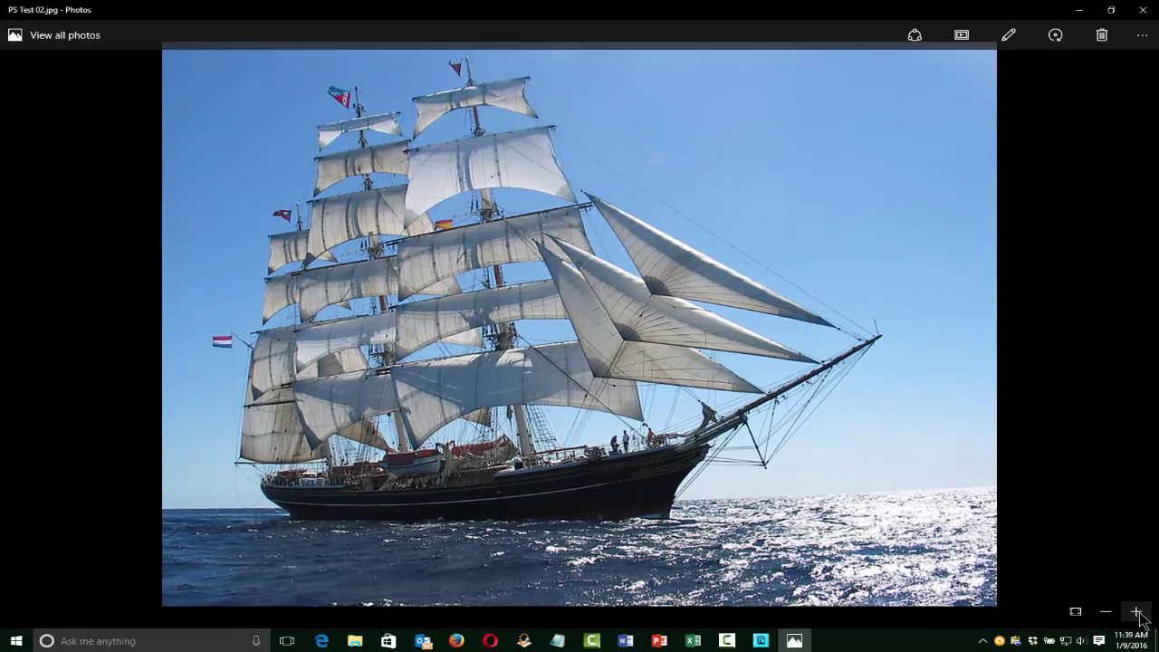
{"action": "left_click", "coordinate": [1138, 613]}
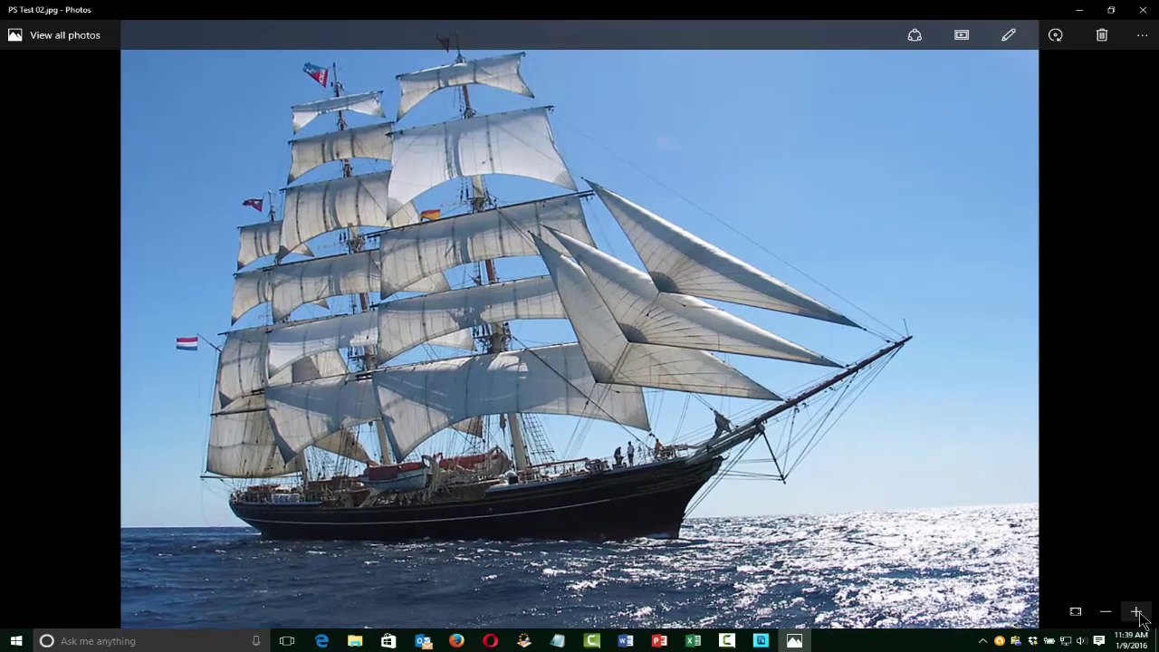
{"action": "left_click", "coordinate": [1138, 613]}
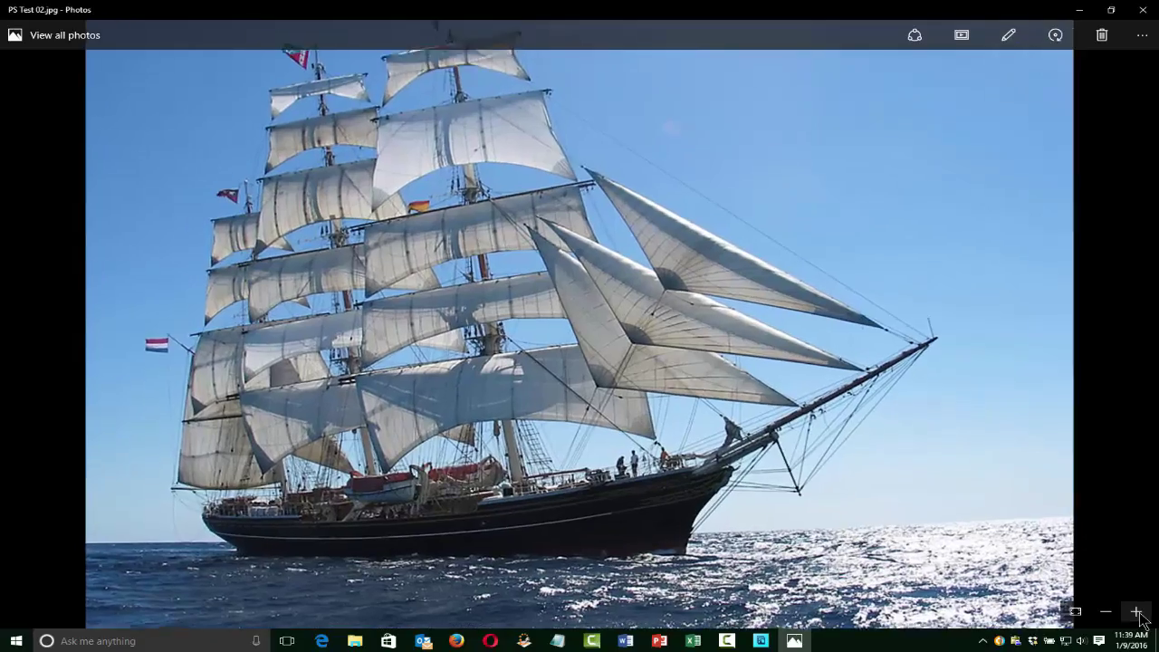
{"action": "left_click", "coordinate": [1138, 614]}
{"action": "left_click", "coordinate": [1138, 613]}
{"action": "left_click", "coordinate": [1138, 613]}
{"action": "left_click", "coordinate": [1138, 613]}
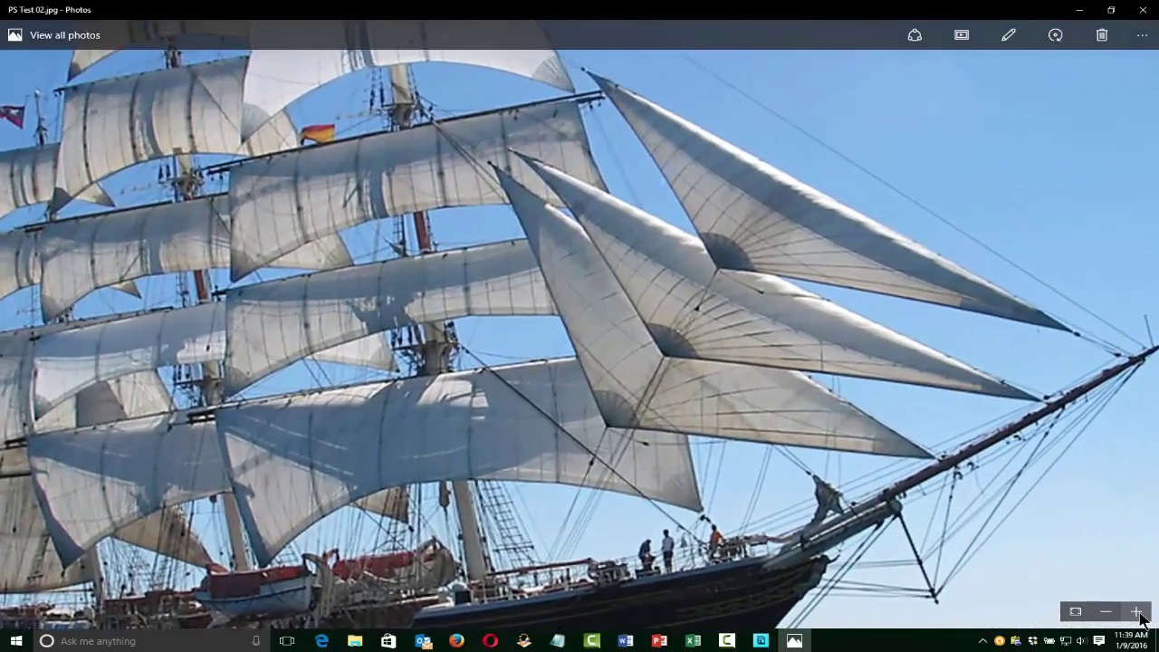
{"action": "left_click", "coordinate": [1137, 613]}
{"action": "left_click", "coordinate": [1137, 614]}
{"action": "left_click", "coordinate": [1138, 613]}
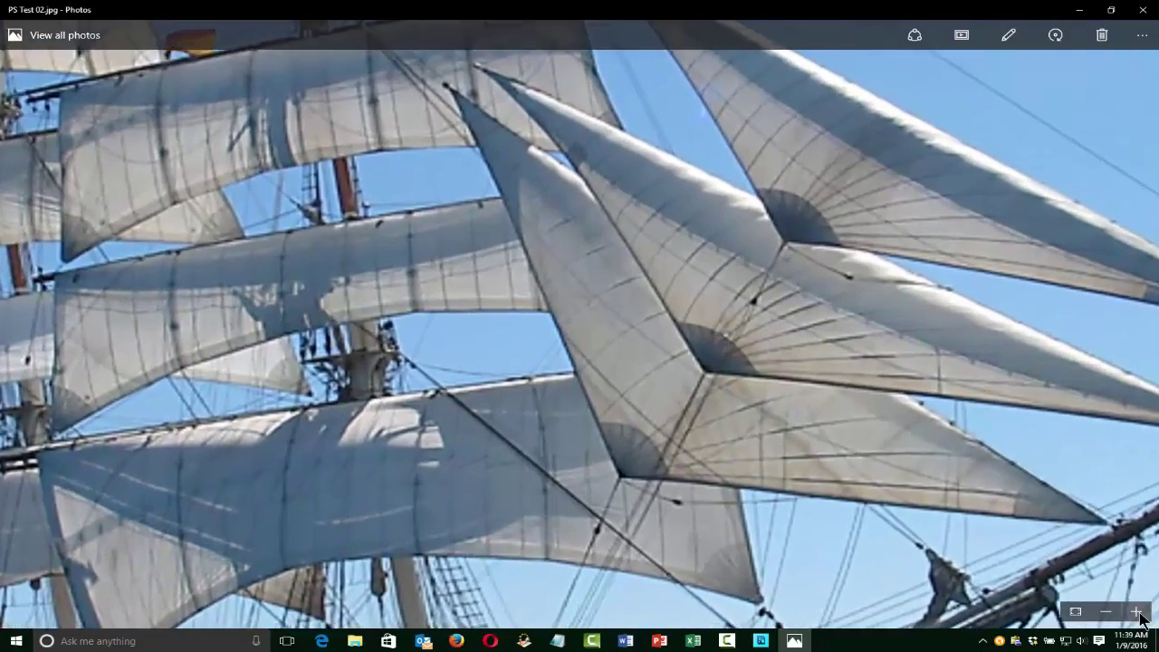
{"action": "left_click", "coordinate": [1138, 613]}
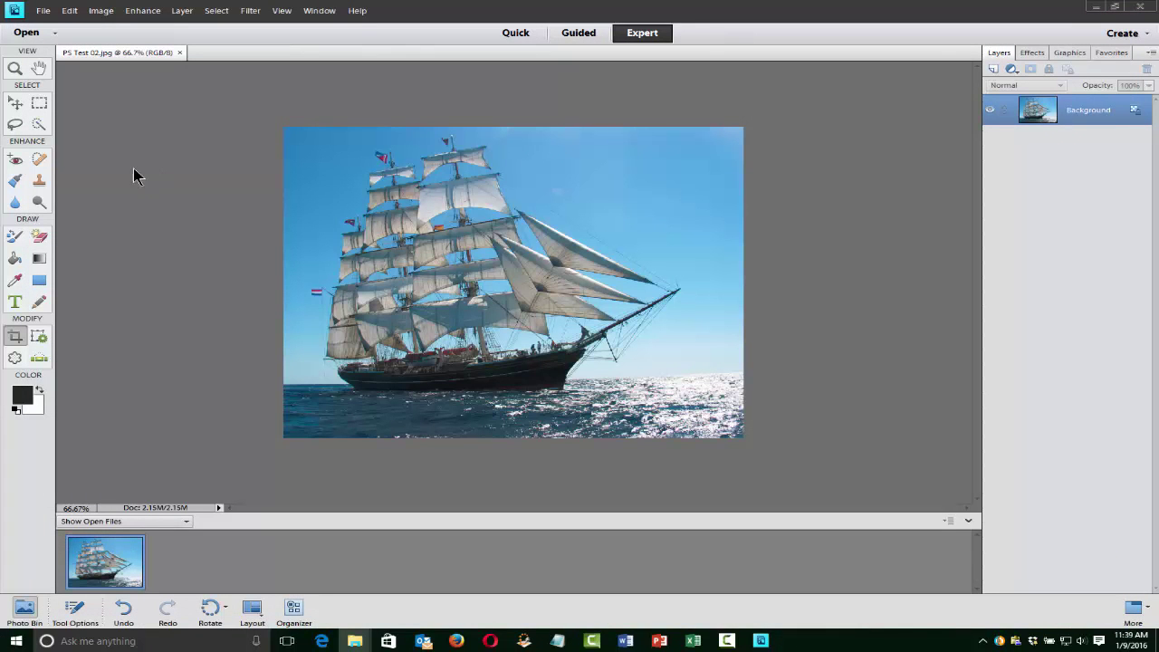
- Crop the image closer around the ship, trimming surplus sky and sea while keeping the flags, mast tops and bowsprit in frame
{"action": "left_click", "coordinate": [101, 10]}
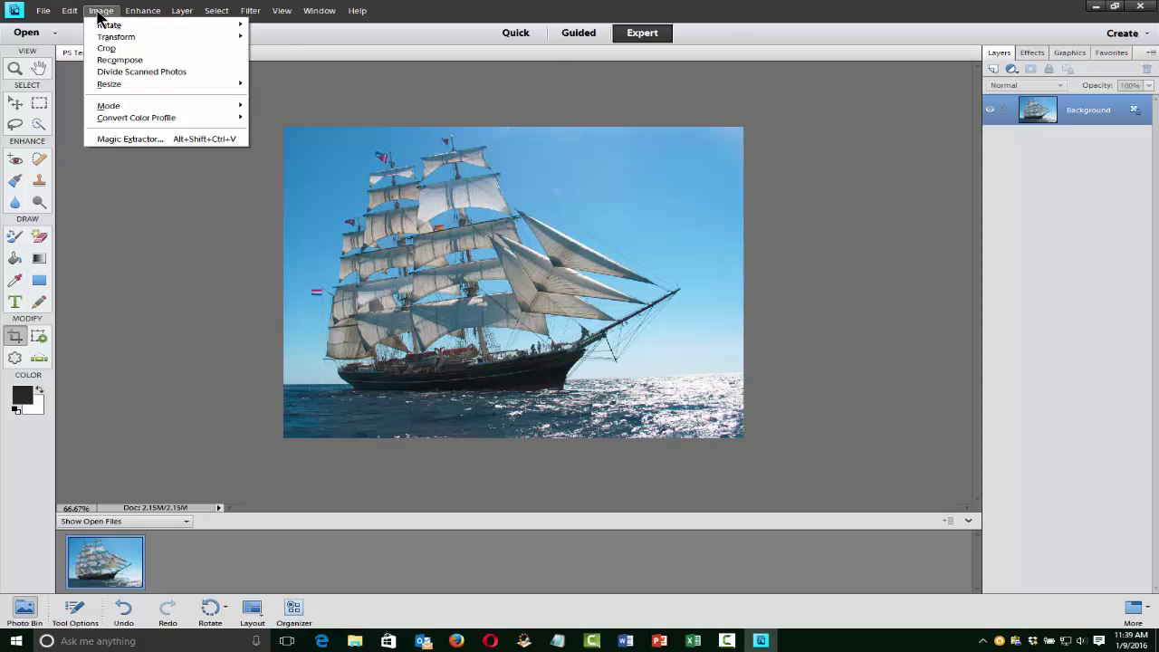
{"action": "left_click", "coordinate": [123, 49]}
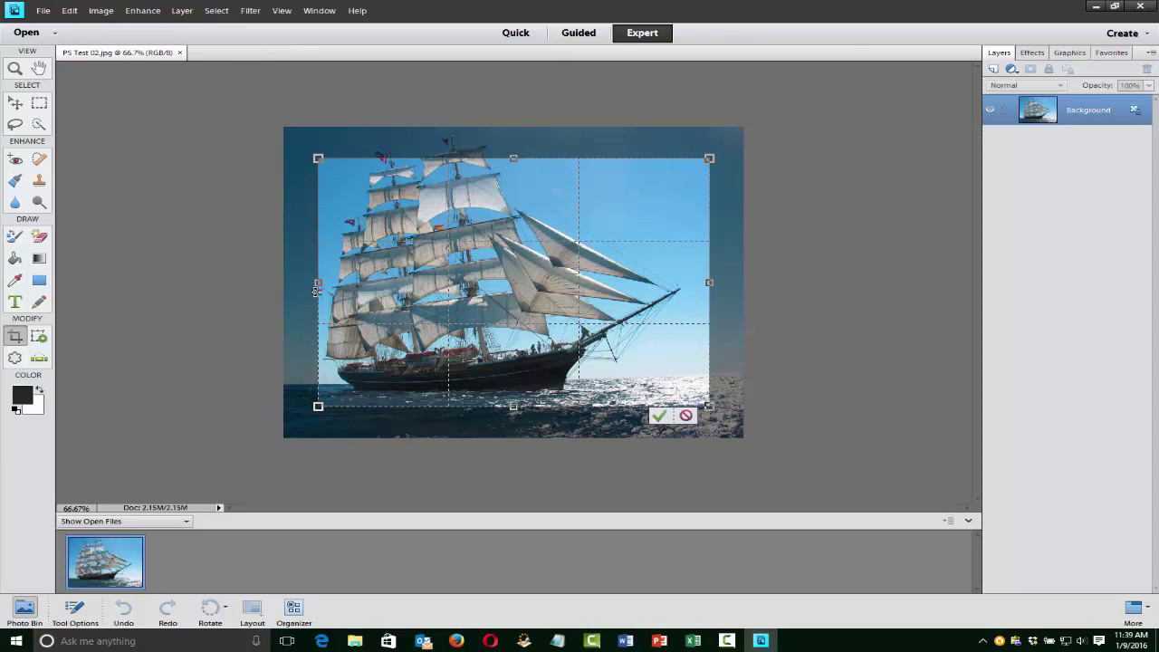
{"action": "left_click_drag", "start_coordinate": [317, 284], "coordinate": [307, 283]}
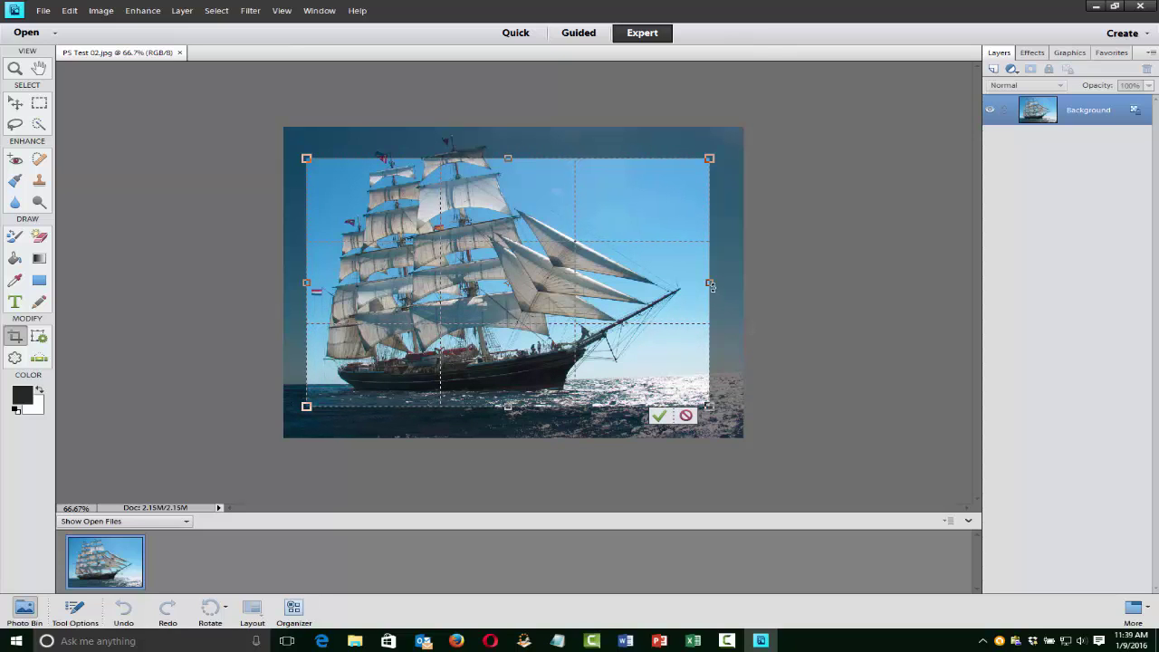
{"action": "left_click_drag", "start_coordinate": [710, 283], "coordinate": [687, 283]}
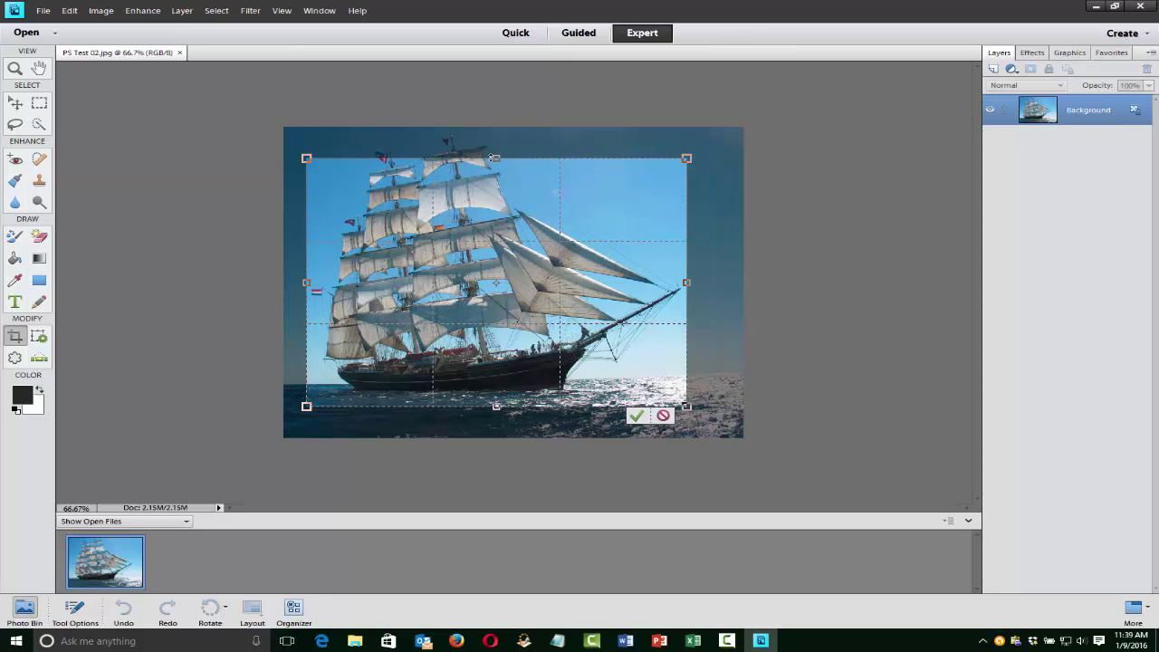
{"action": "left_click_drag", "start_coordinate": [496, 158], "coordinate": [497, 134]}
{"action": "left_click_drag", "start_coordinate": [495, 407], "coordinate": [495, 403]}
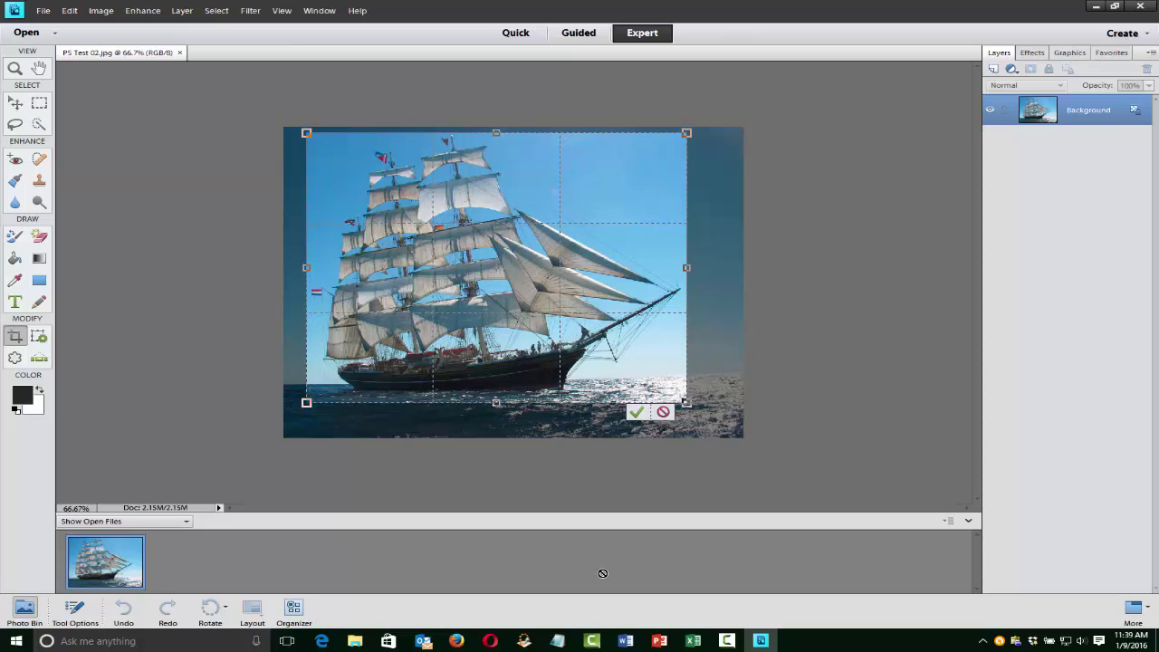
{"action": "left_click", "coordinate": [637, 412]}
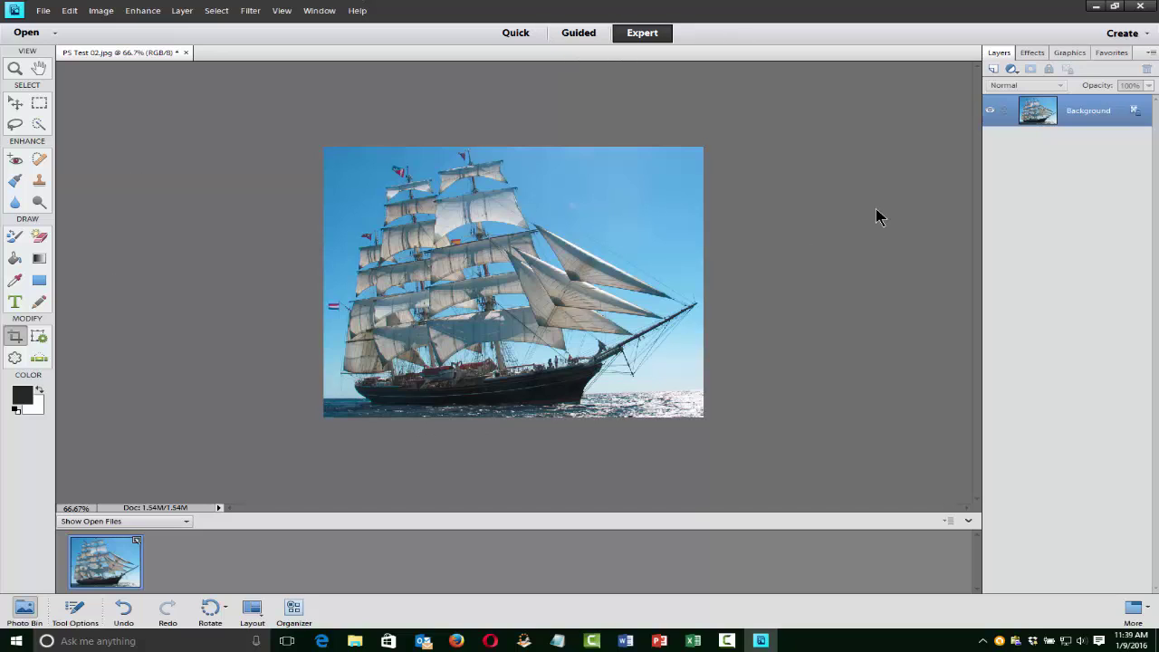
- Apply Auto Smart Fix to the cropped ship image
{"action": "scroll", "coordinate": [876, 208], "scroll_direction": "up", "scroll_amount": 2}
{"action": "scroll", "coordinate": [875, 209], "scroll_direction": "up", "scroll_amount": 2}
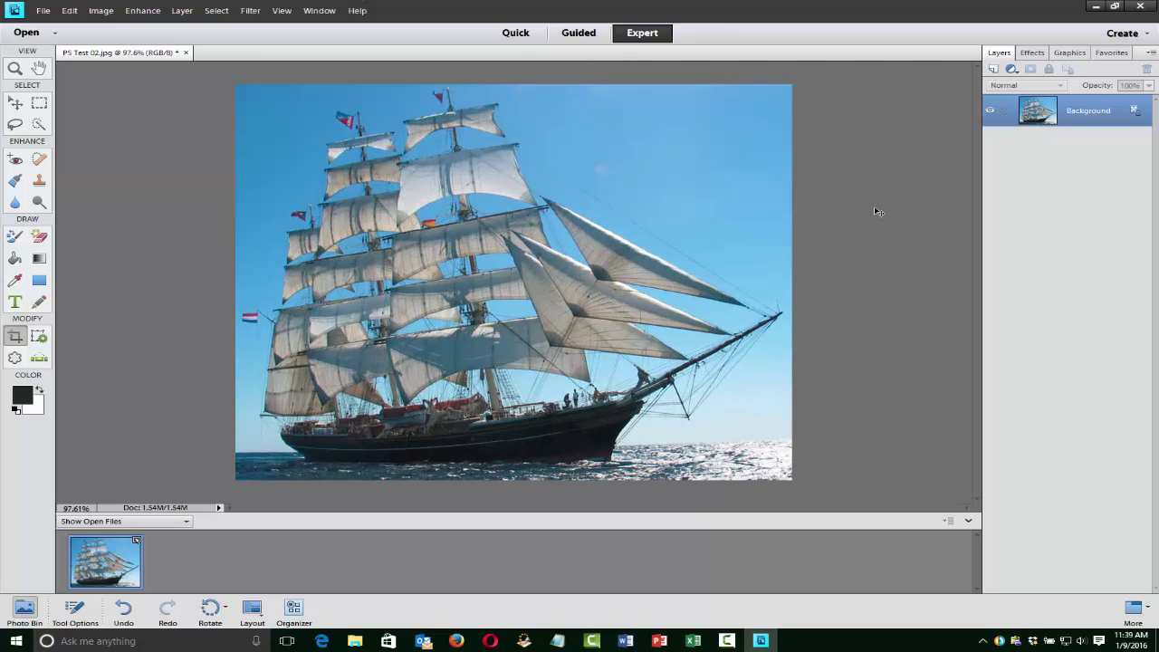
{"action": "left_click", "coordinate": [101, 12]}
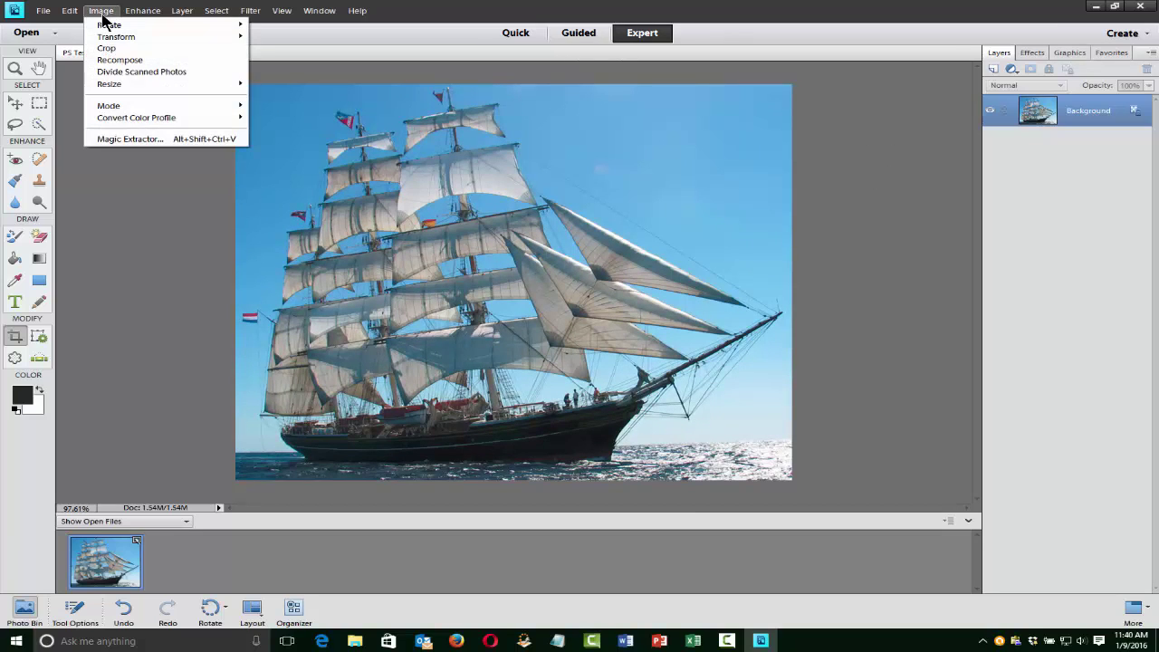
{"action": "mouse_move", "coordinate": [126, 20]}
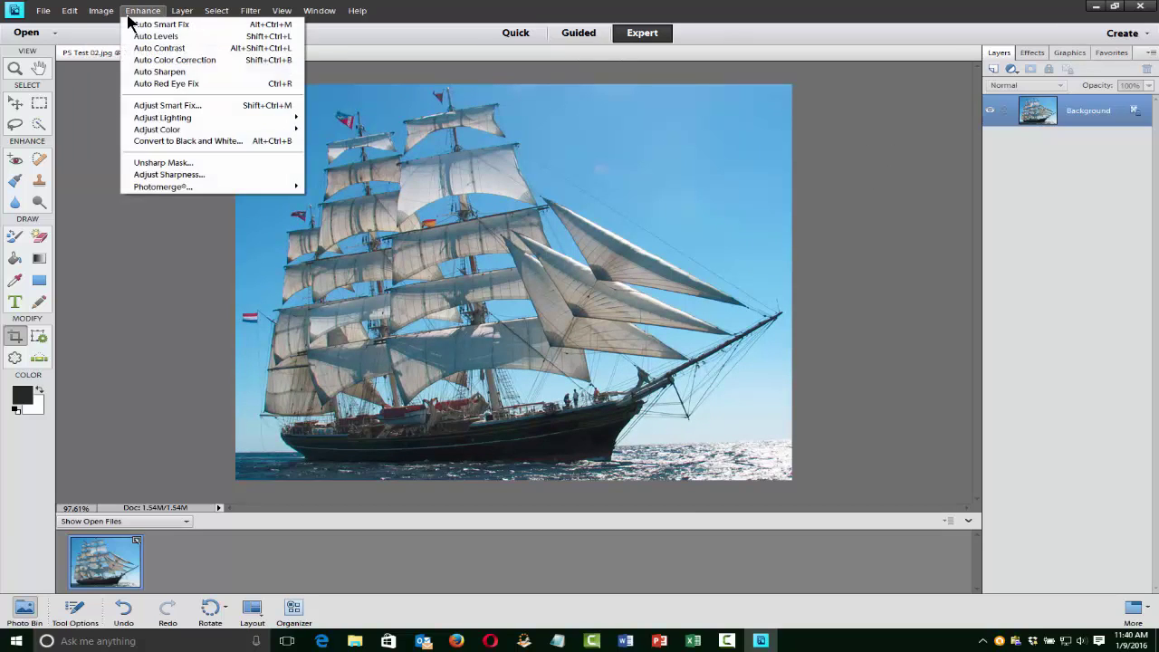
{"action": "left_click", "coordinate": [190, 26]}
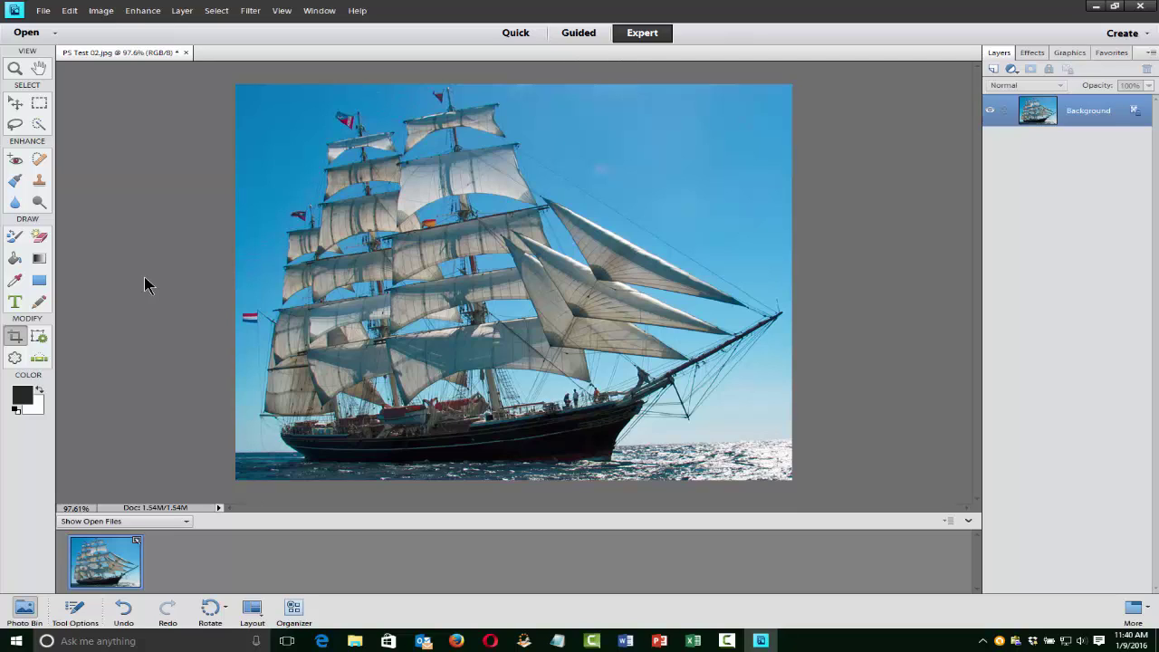
{"action": "left_click", "coordinate": [75, 13]}
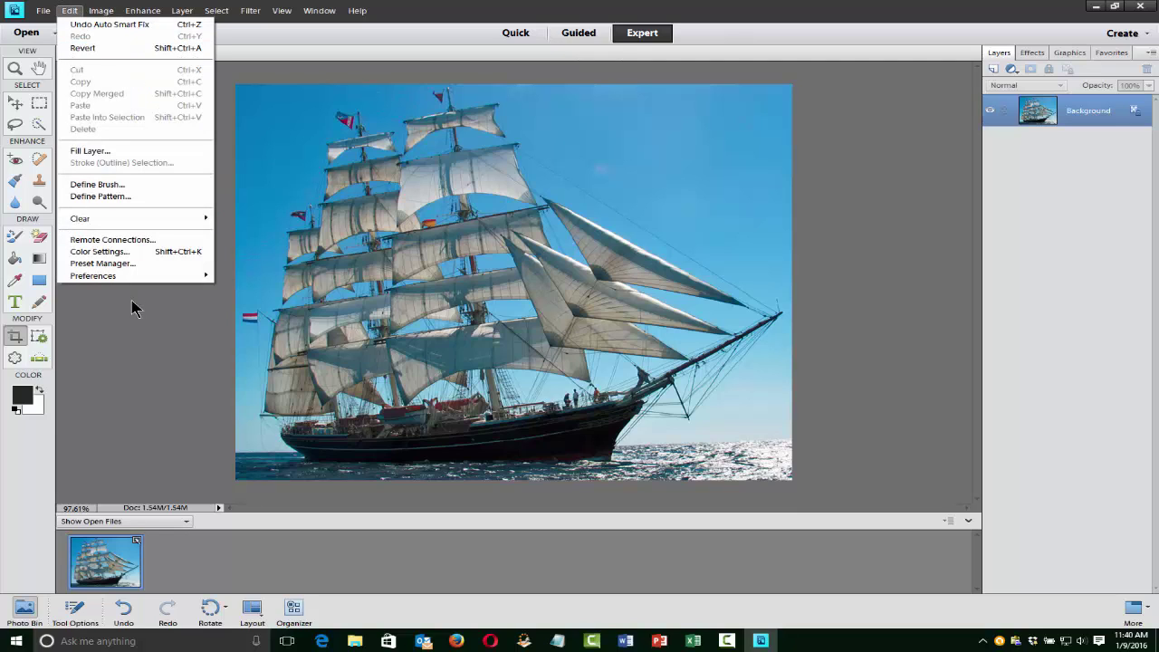
{"action": "left_click", "coordinate": [137, 344]}
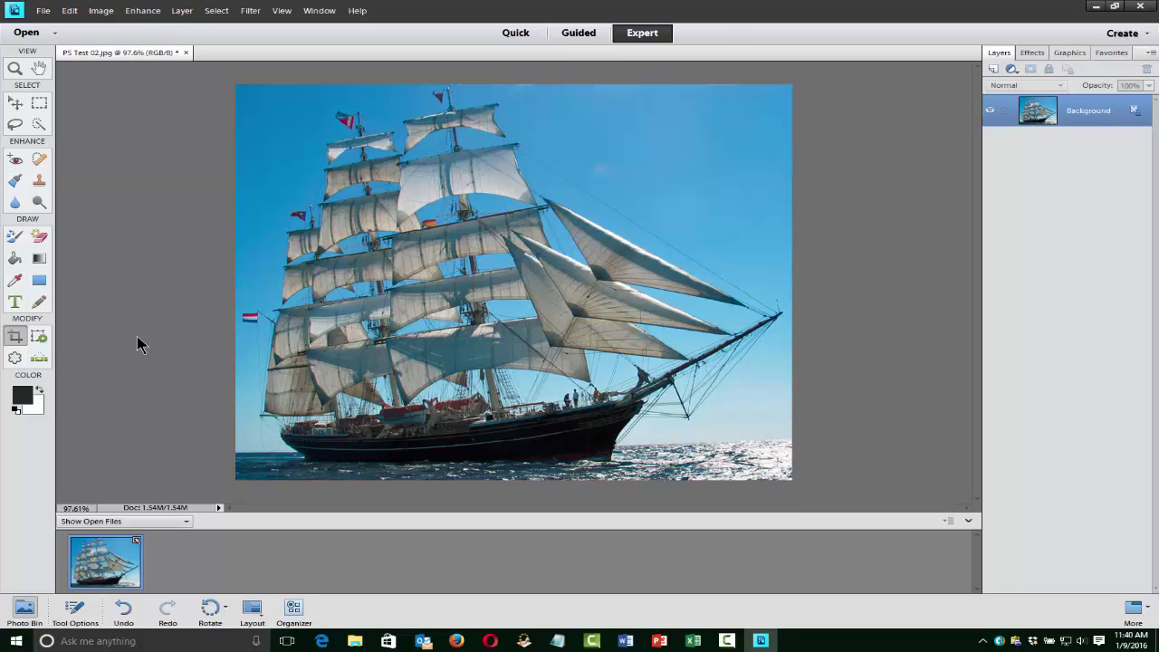
- Adjust the cropped ship image's Hue/Saturation, setting Hue to +17 and Saturation to +15
{"action": "left_click", "coordinate": [134, 14]}
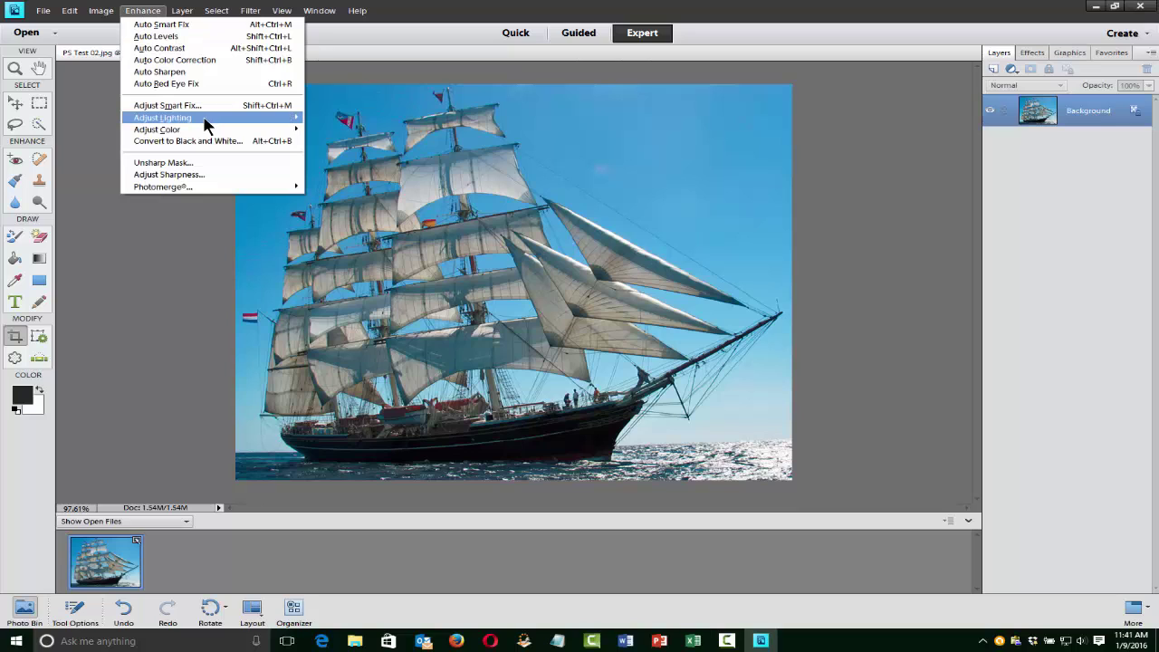
{"action": "mouse_move", "coordinate": [207, 123]}
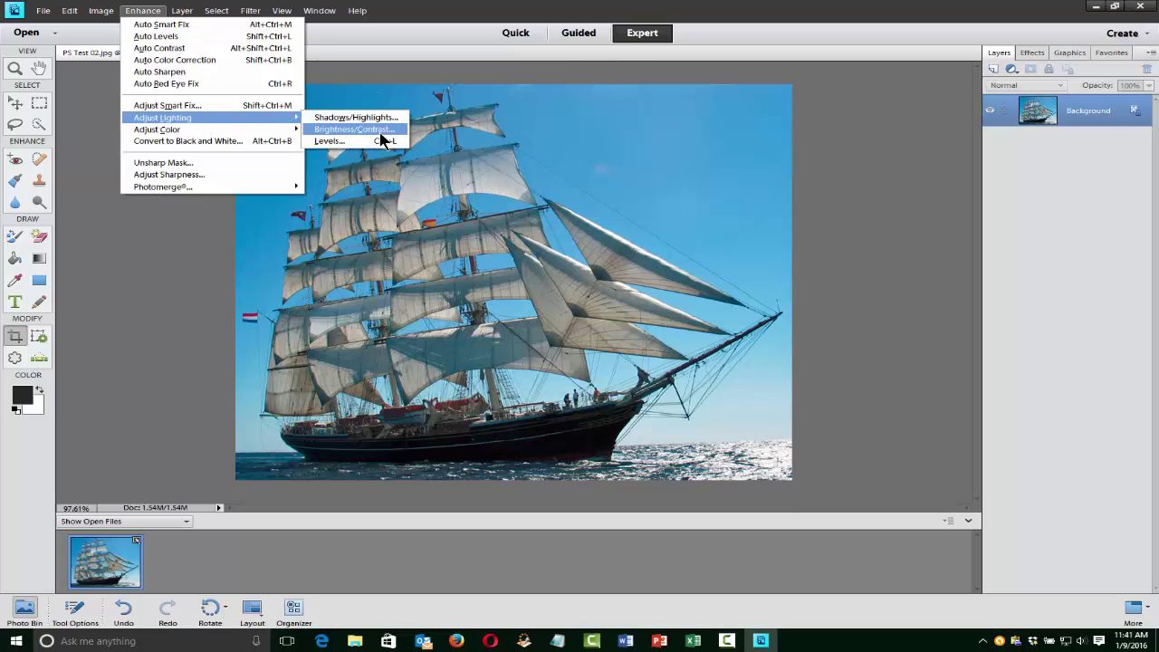
{"action": "mouse_move", "coordinate": [262, 136]}
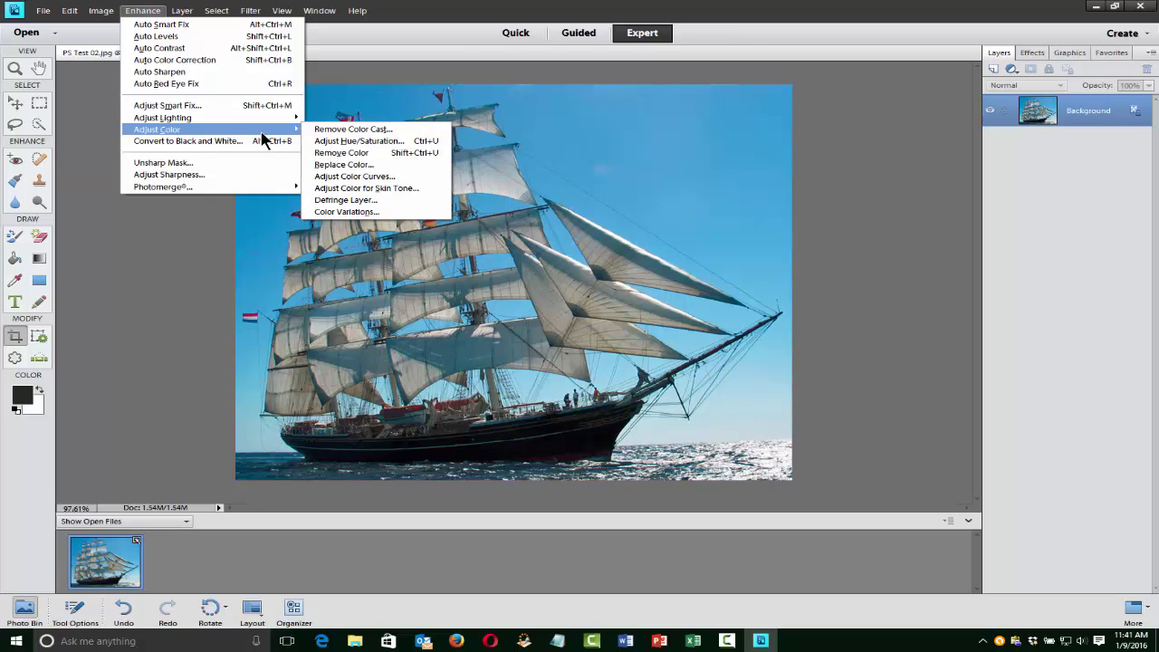
{"action": "left_click", "coordinate": [364, 139]}
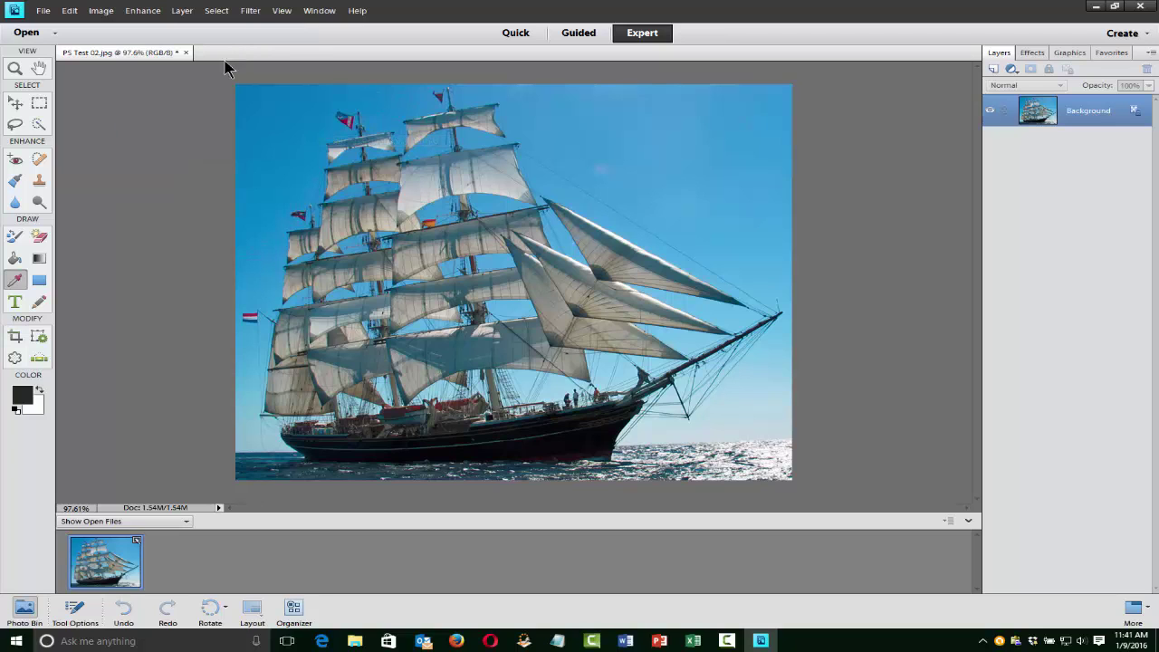
{"action": "left_click_drag", "start_coordinate": [440, 105], "coordinate": [891, 189]}
{"action": "left_click_drag", "start_coordinate": [875, 312], "coordinate": [888, 284]}
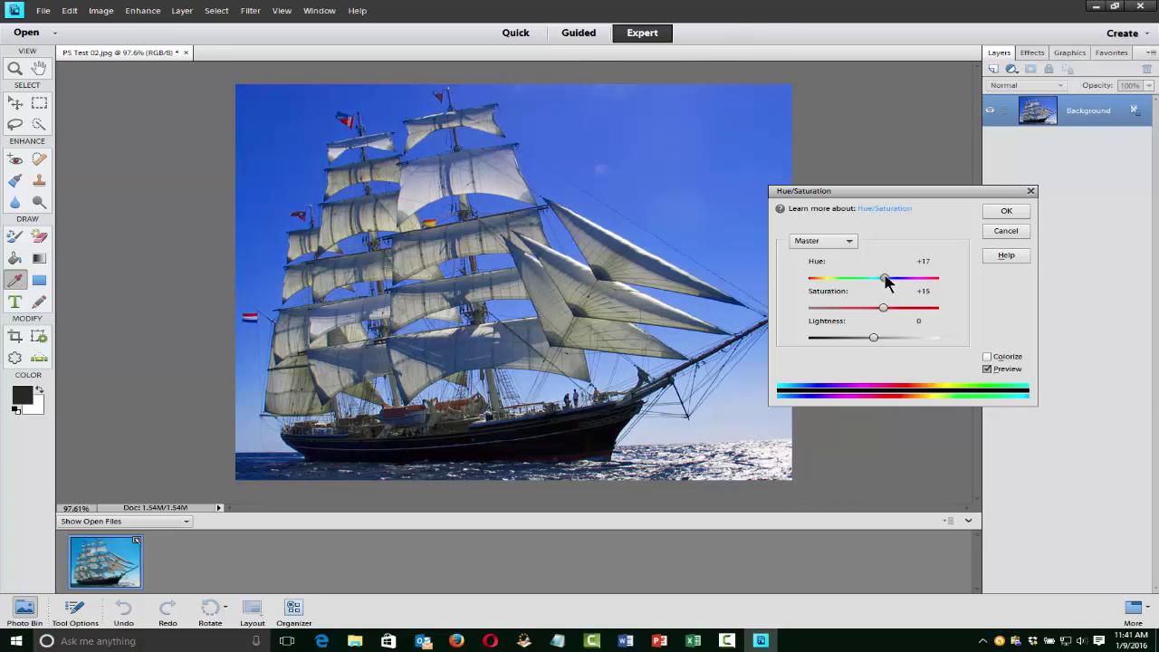
{"action": "left_click", "coordinate": [1005, 214]}
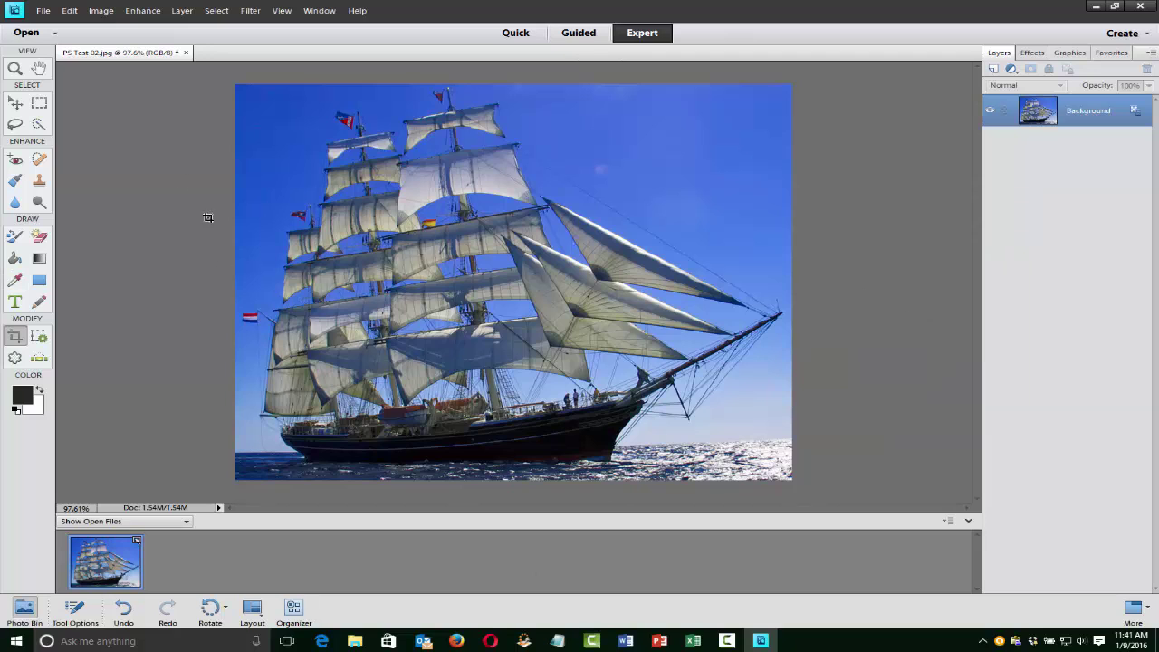
- Save the enhanced ship image as a JPEG named PS Test 03.jpg in the 01 temp folder
{"action": "left_click", "coordinate": [43, 11]}
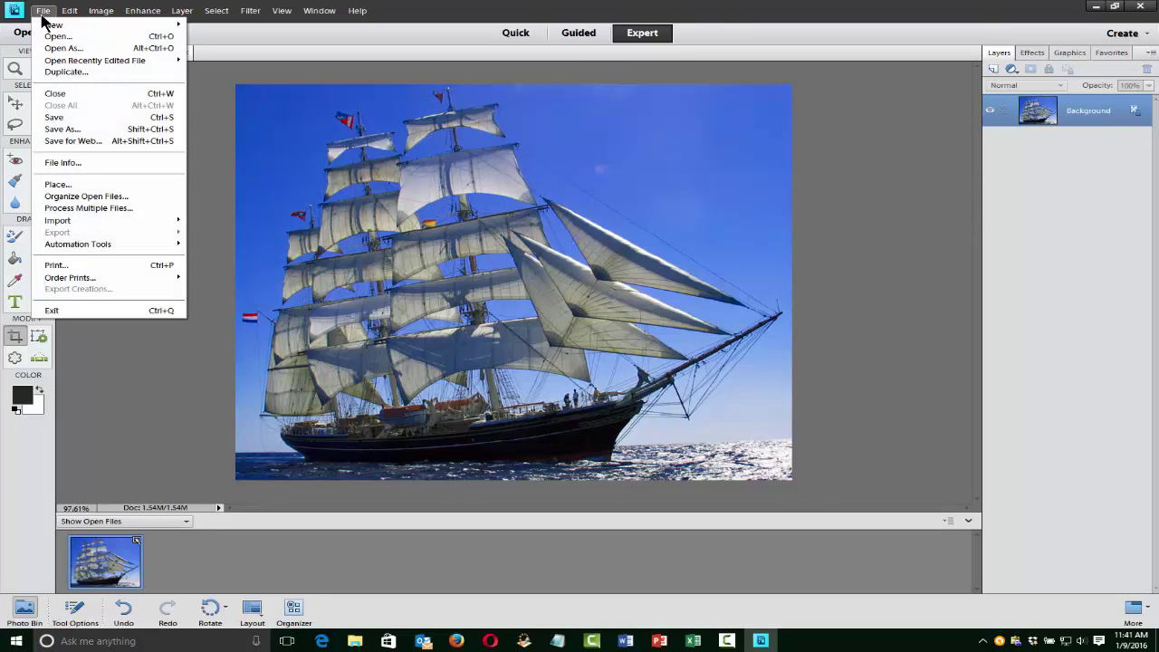
{"action": "left_click", "coordinate": [104, 126]}
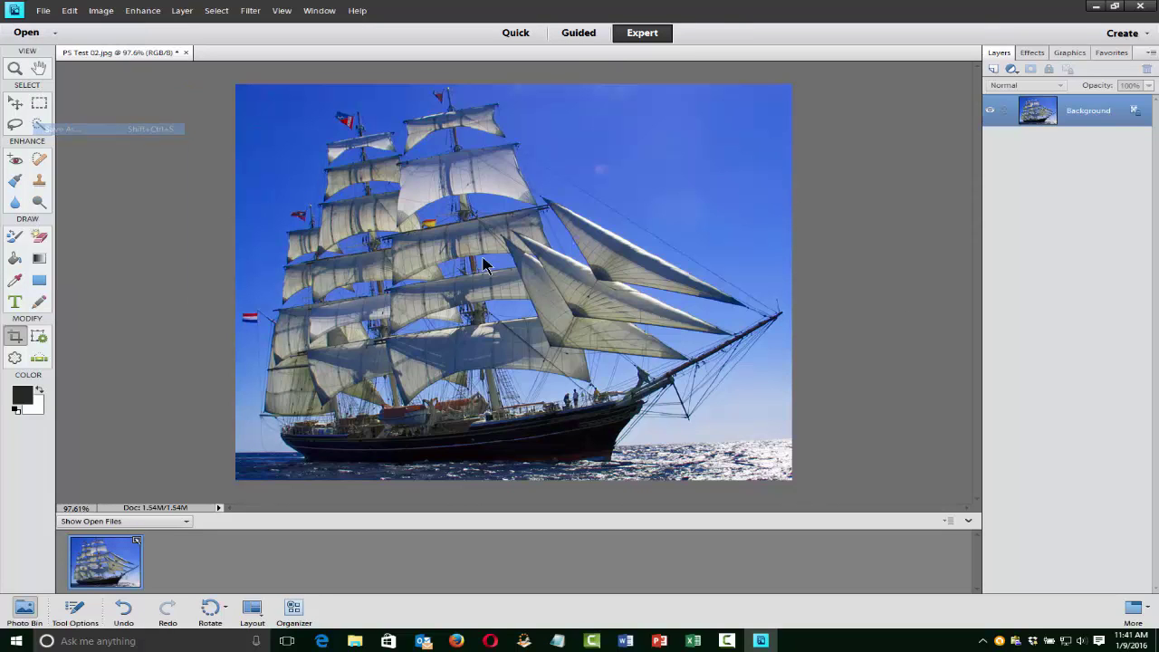
{"action": "left_click", "coordinate": [687, 328]}
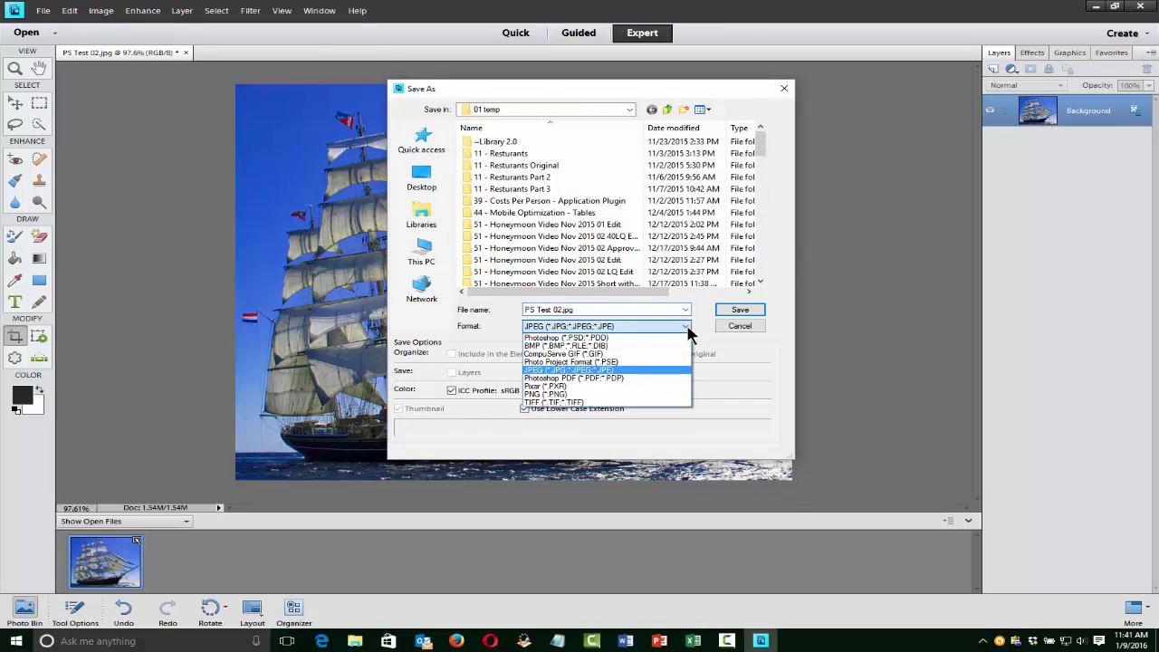
{"action": "left_click", "coordinate": [694, 399]}
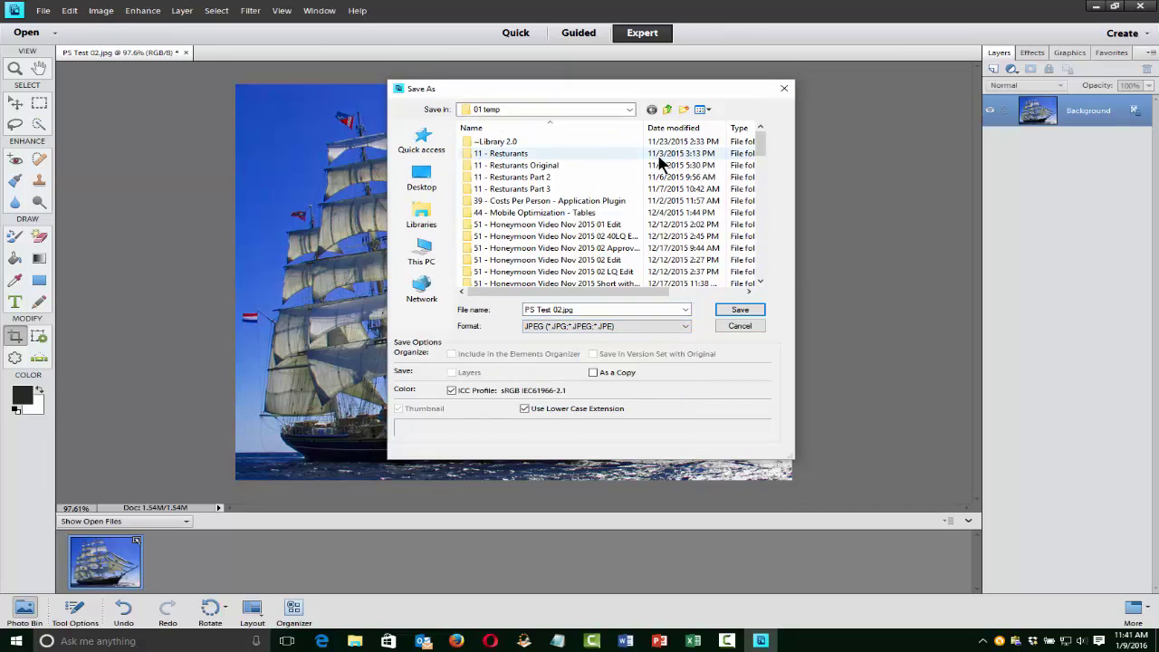
{"action": "double_click", "coordinate": [562, 309]}
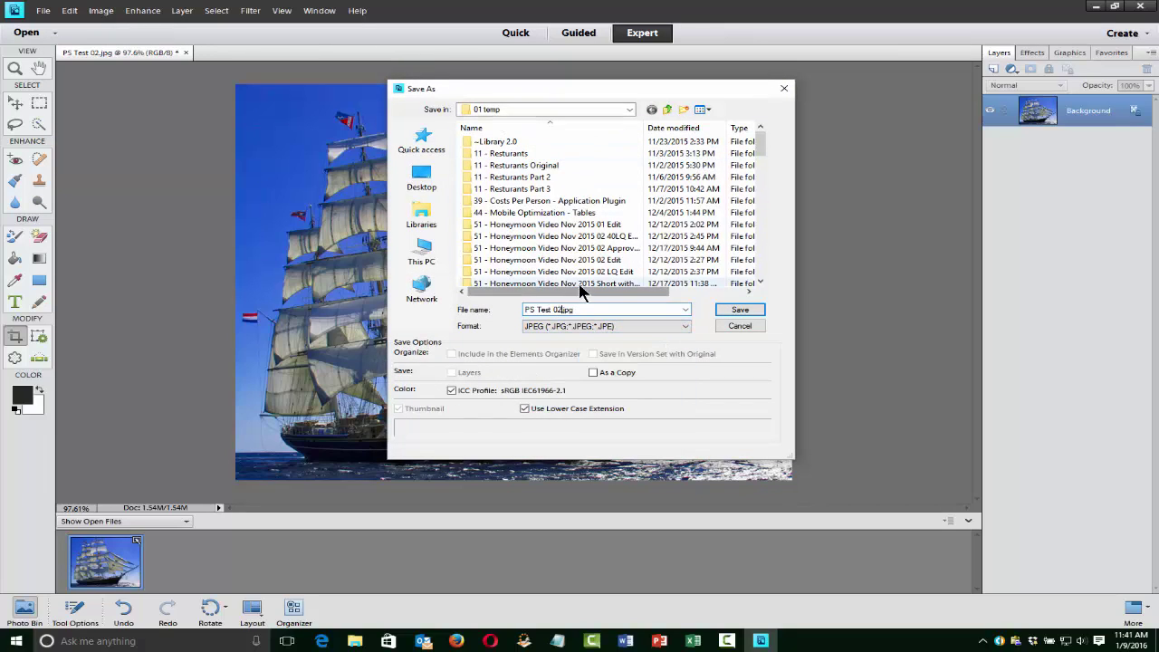
{"action": "key", "text": "BackSpace"}
{"action": "type", "text": "3"}
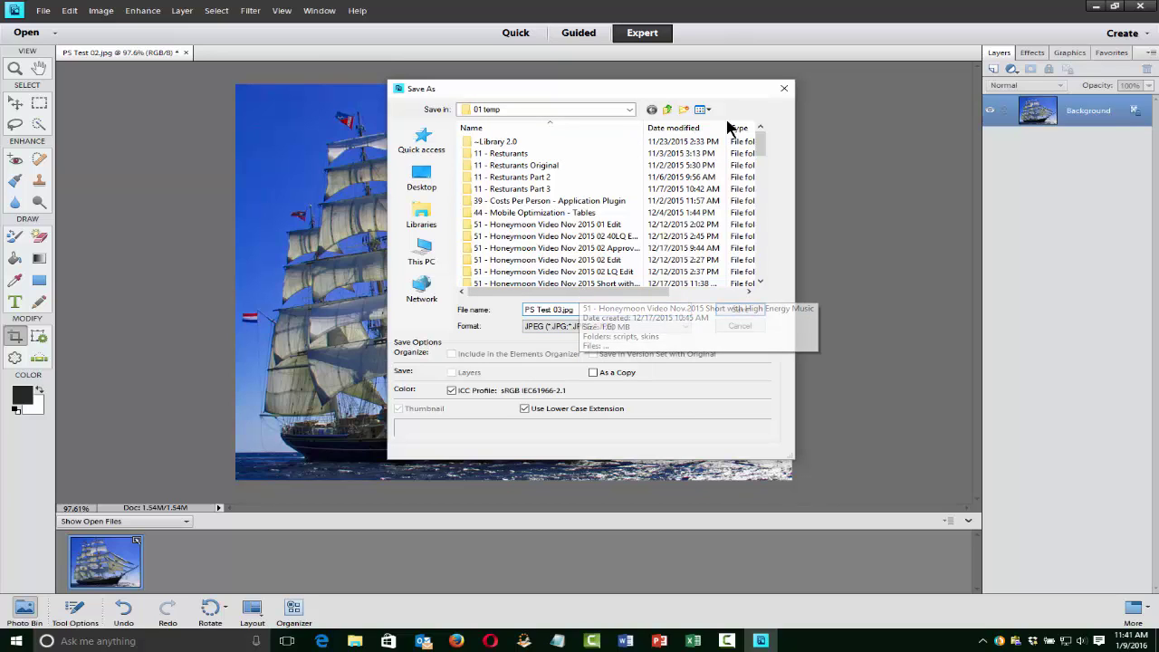
{"action": "left_click", "coordinate": [740, 310]}
{"action": "left_click", "coordinate": [532, 156]}
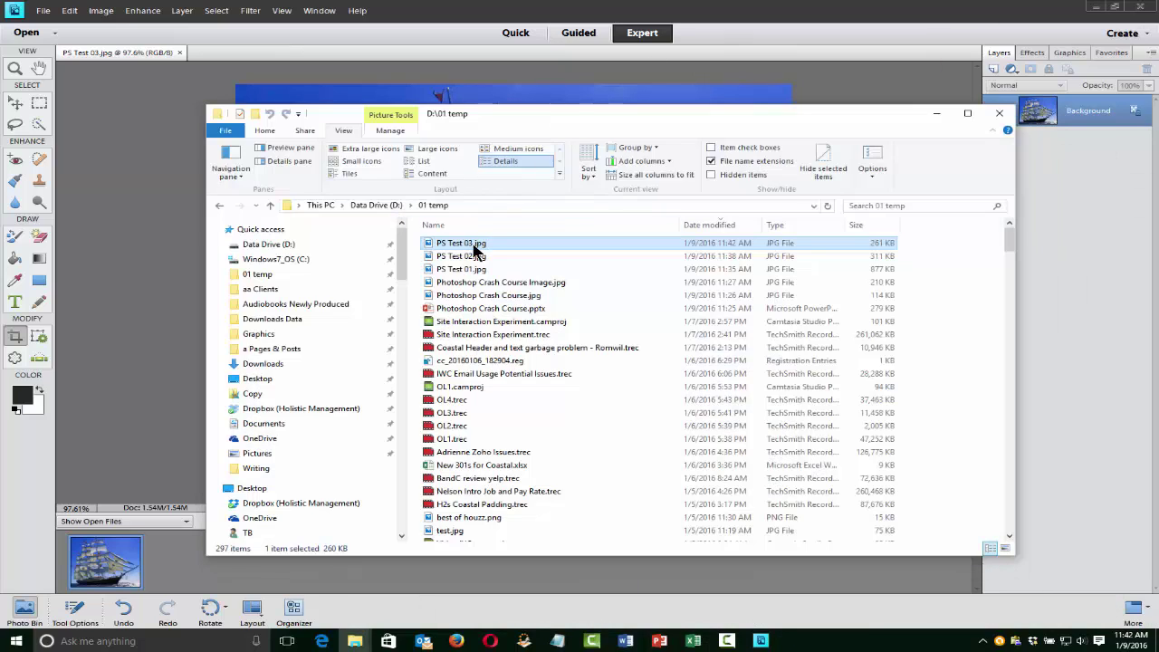
- Open PS Test 03.jpg from File Explorer in Photos and compare its crop and colours with PS Test 02.jpg
{"action": "double_click", "coordinate": [478, 252]}
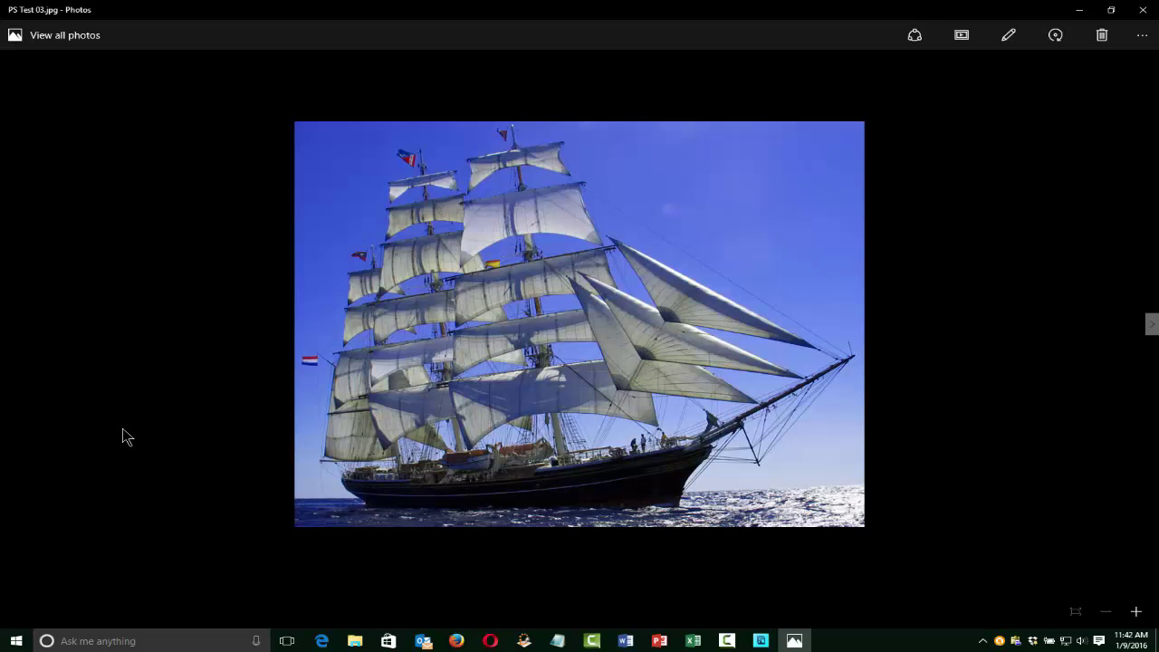
{"action": "left_click", "coordinate": [1152, 334]}
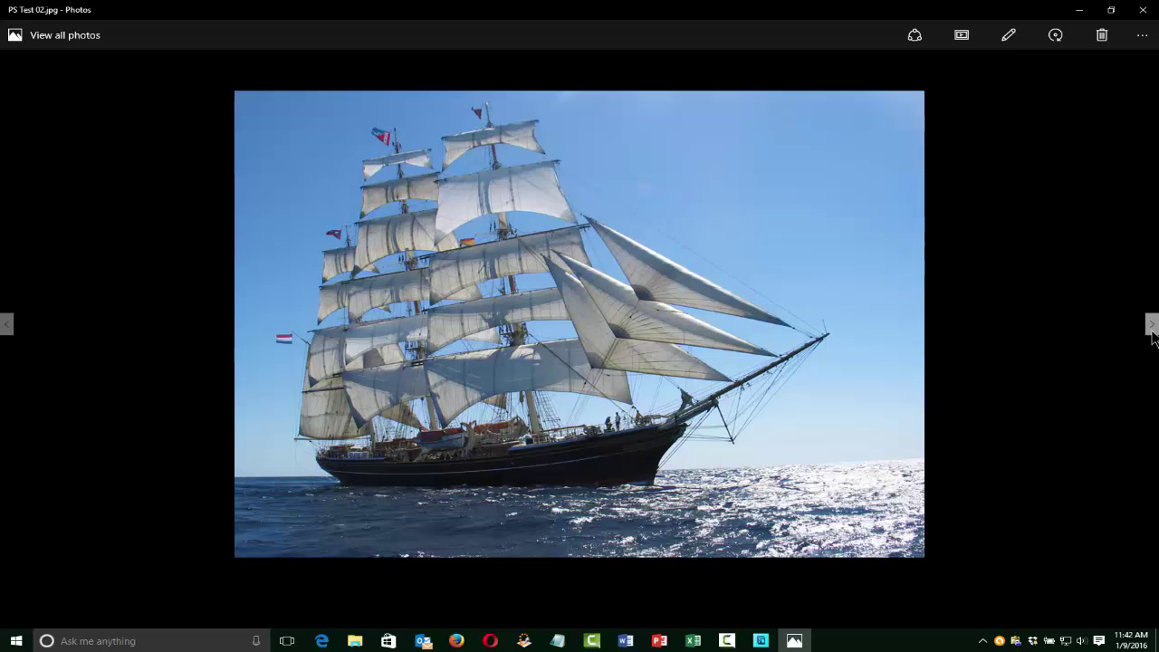
{"action": "left_click", "coordinate": [7, 330]}
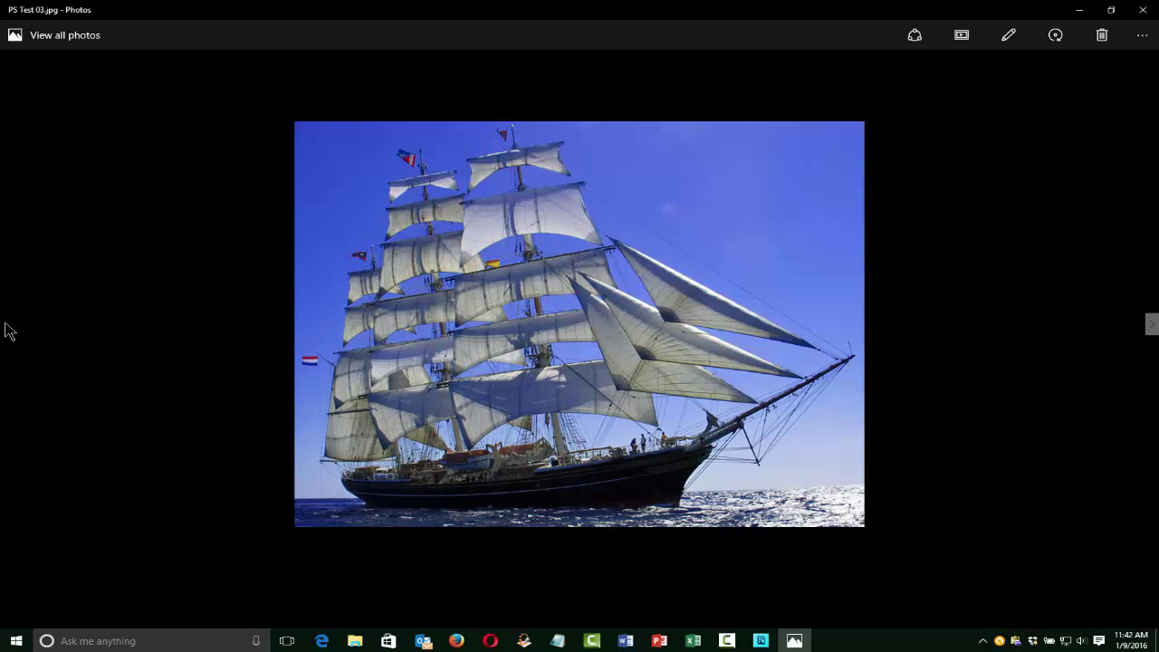
{"action": "left_click", "coordinate": [1152, 328]}
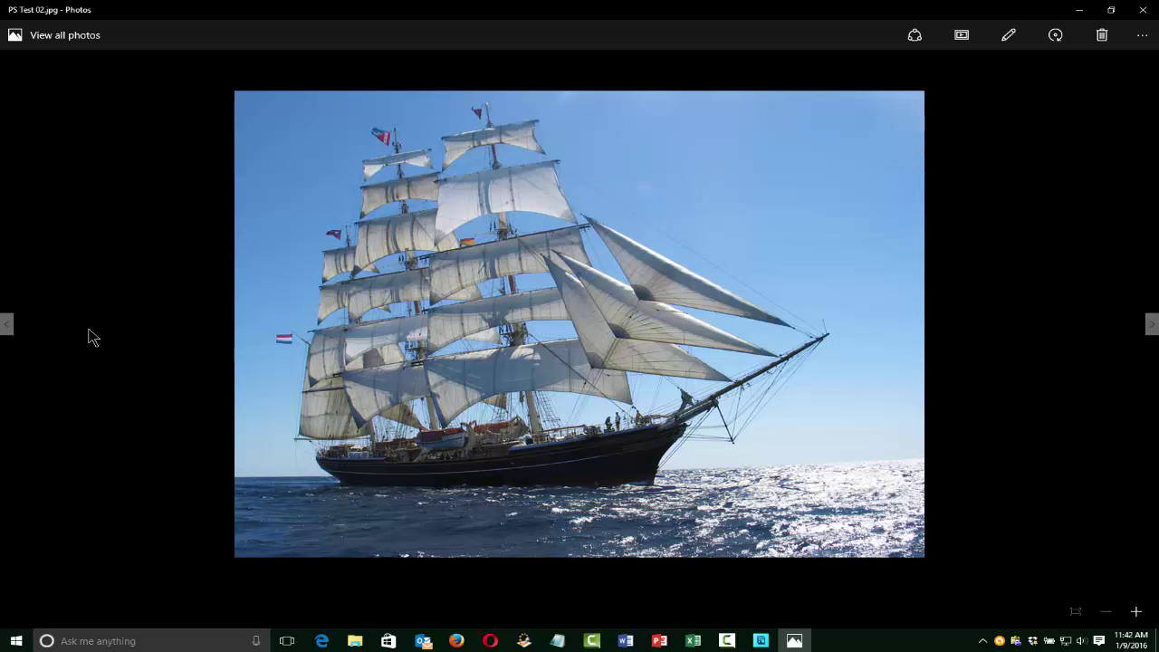
{"action": "left_click", "coordinate": [6, 326]}
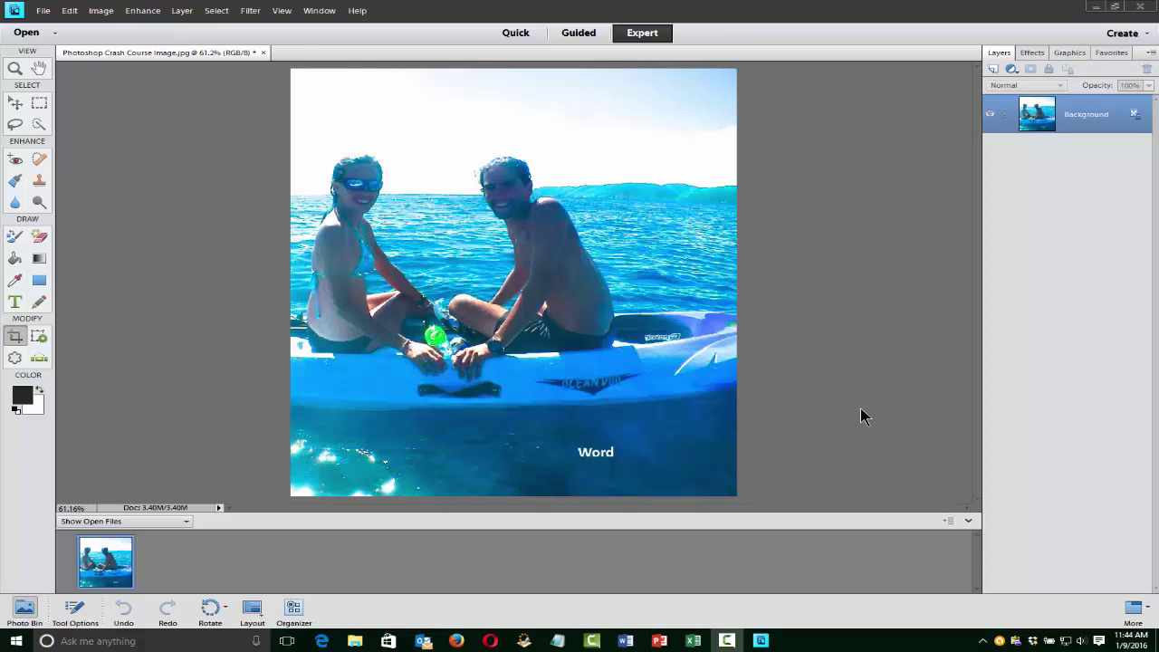
- Activate the Clone Stamp tool for the white text "Word" below the kayak, with a 29 px brush size
{"action": "scroll", "coordinate": [861, 426], "scroll_direction": "up", "scroll_amount": 5}
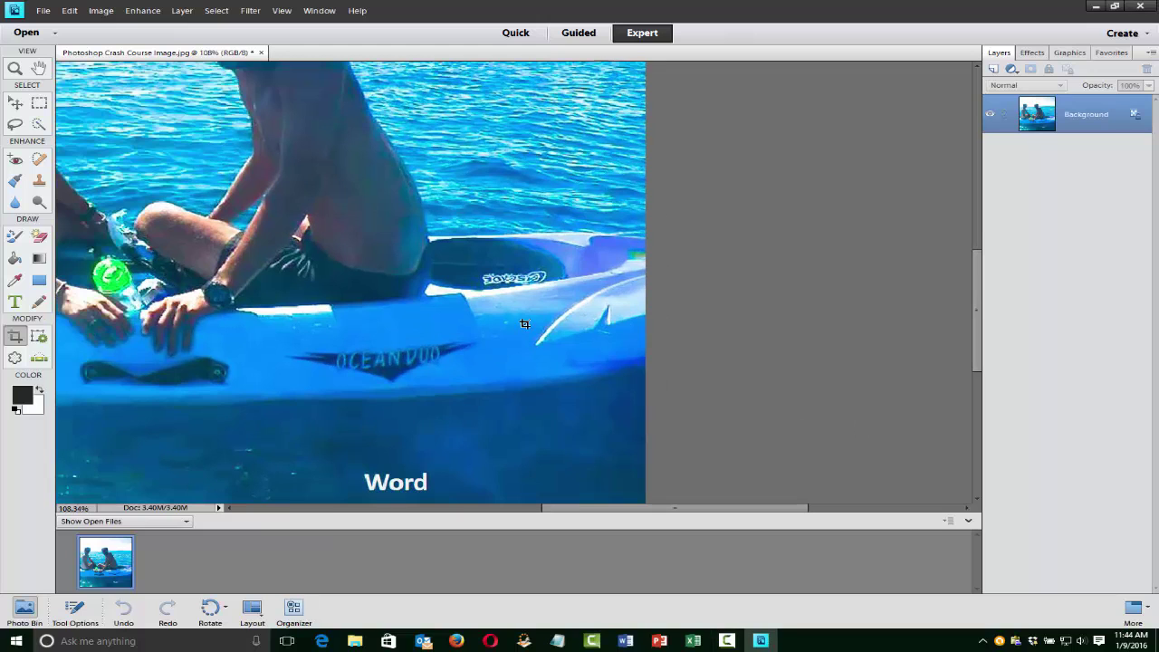
{"action": "left_click_drag", "start_coordinate": [978, 338], "coordinate": [979, 378]}
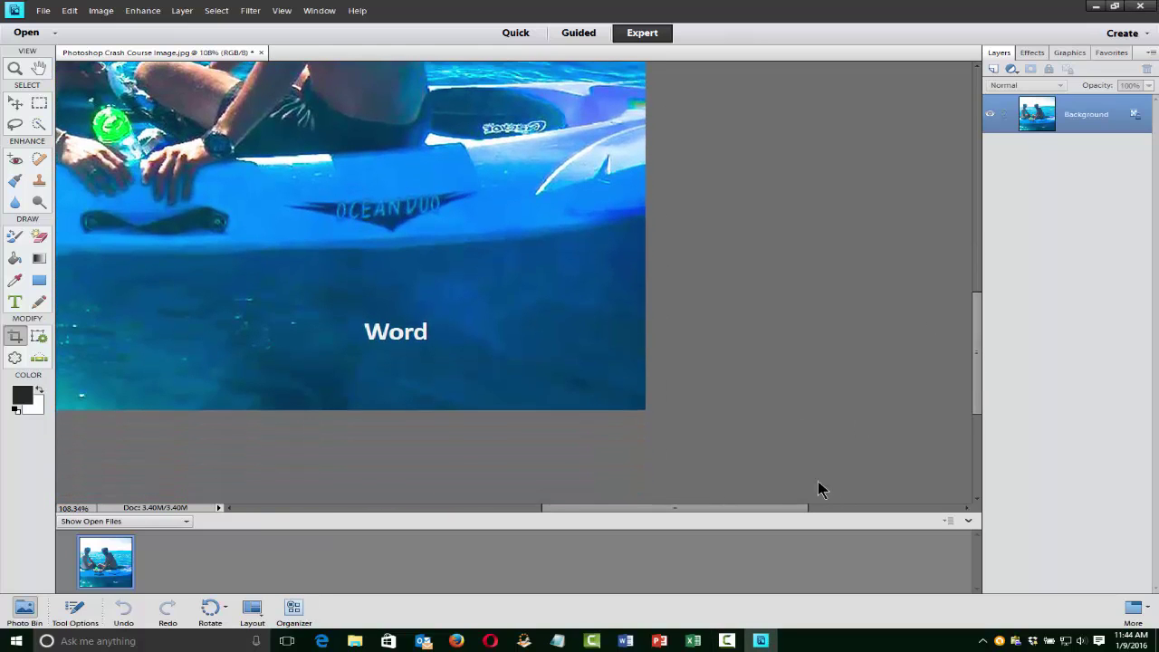
{"action": "scroll", "coordinate": [724, 466], "scroll_direction": "up", "scroll_amount": 1}
{"action": "scroll", "coordinate": [724, 466], "scroll_direction": "up", "scroll_amount": 1}
{"action": "left_click_drag", "start_coordinate": [709, 510], "coordinate": [645, 510]}
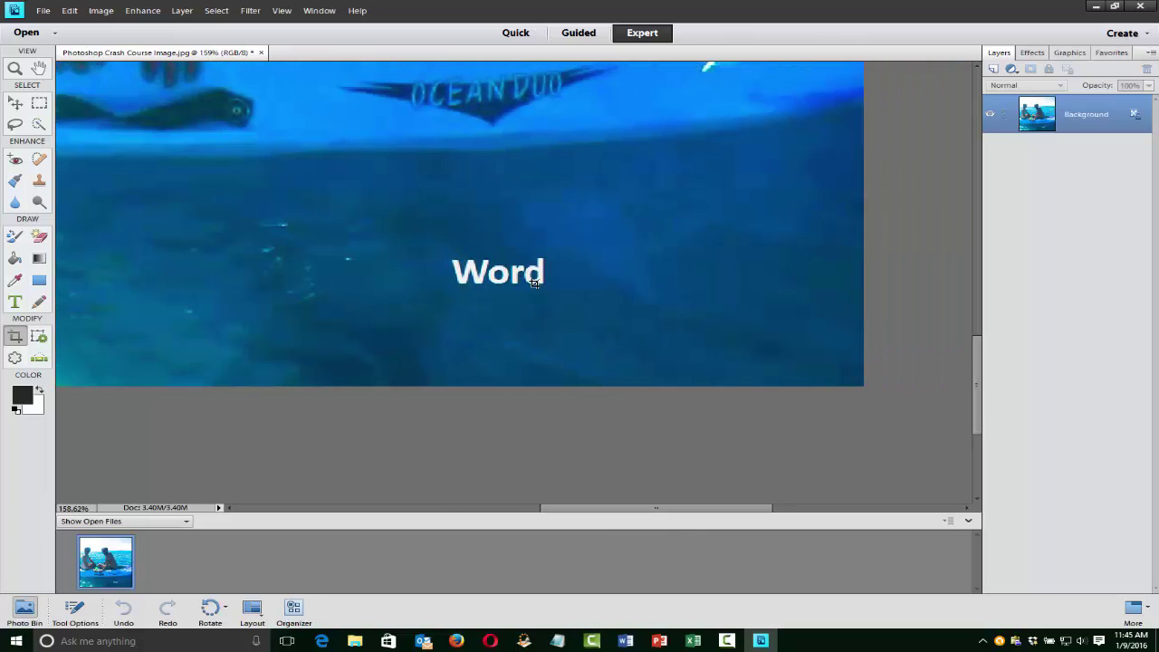
{"action": "scroll", "coordinate": [913, 426], "scroll_direction": "up", "scroll_amount": 1}
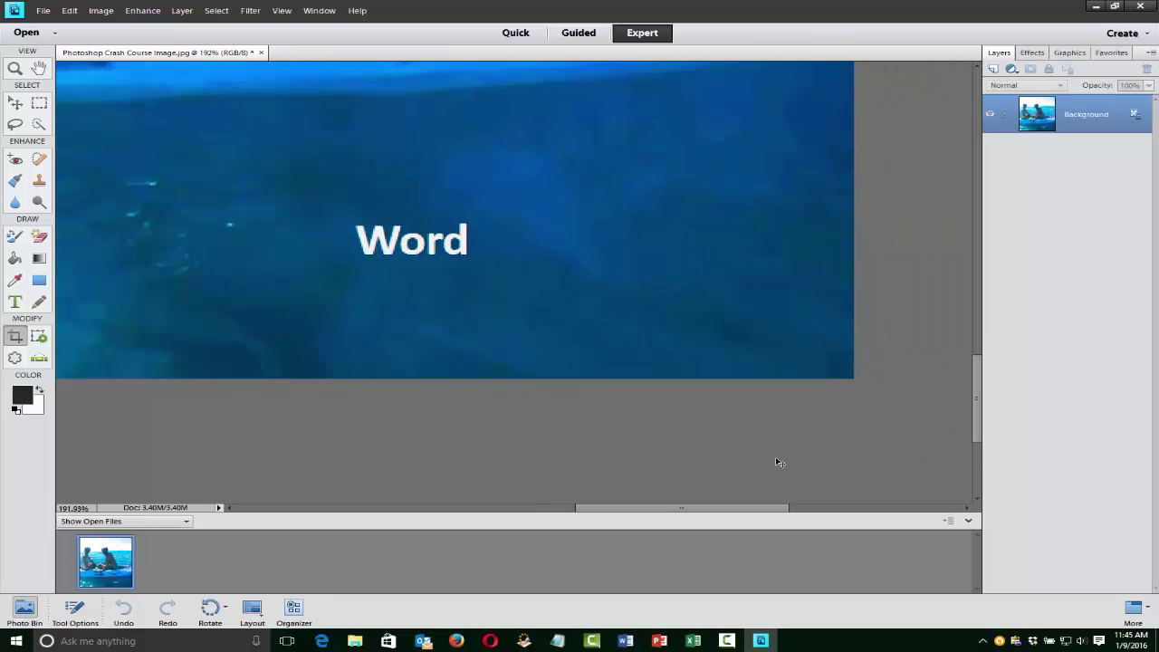
{"action": "left_click", "coordinate": [39, 184]}
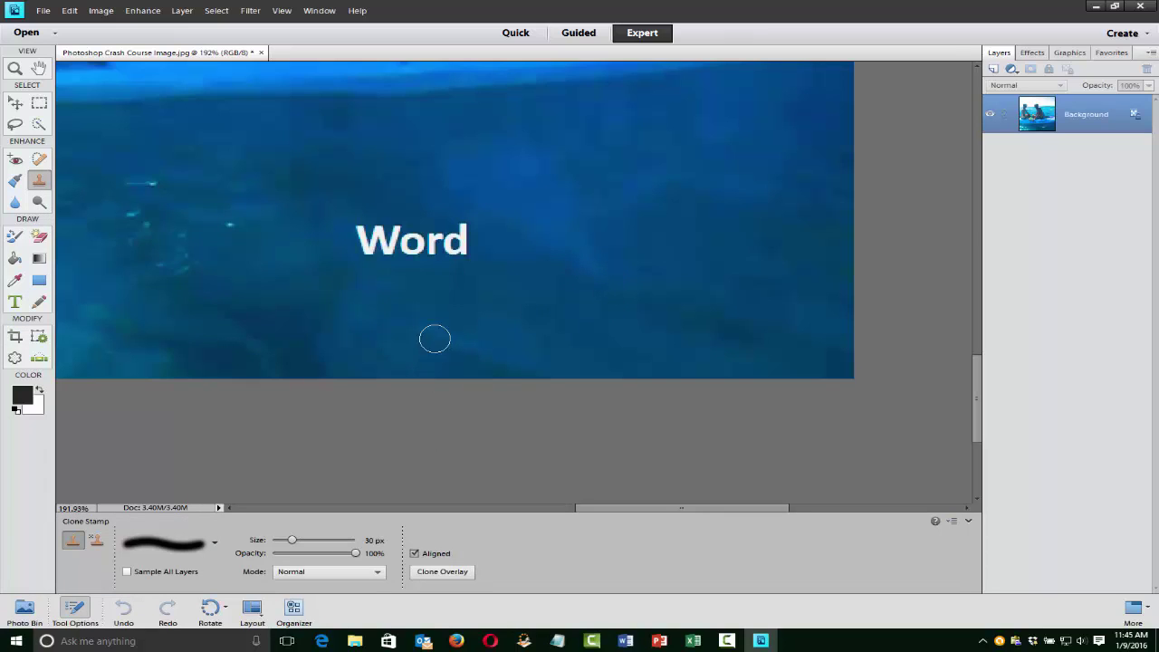
{"action": "left_click_drag", "start_coordinate": [300, 543], "coordinate": [317, 541]}
{"action": "left_click_drag", "start_coordinate": [317, 541], "coordinate": [291, 542]}
{"action": "left_click", "coordinate": [214, 544]}
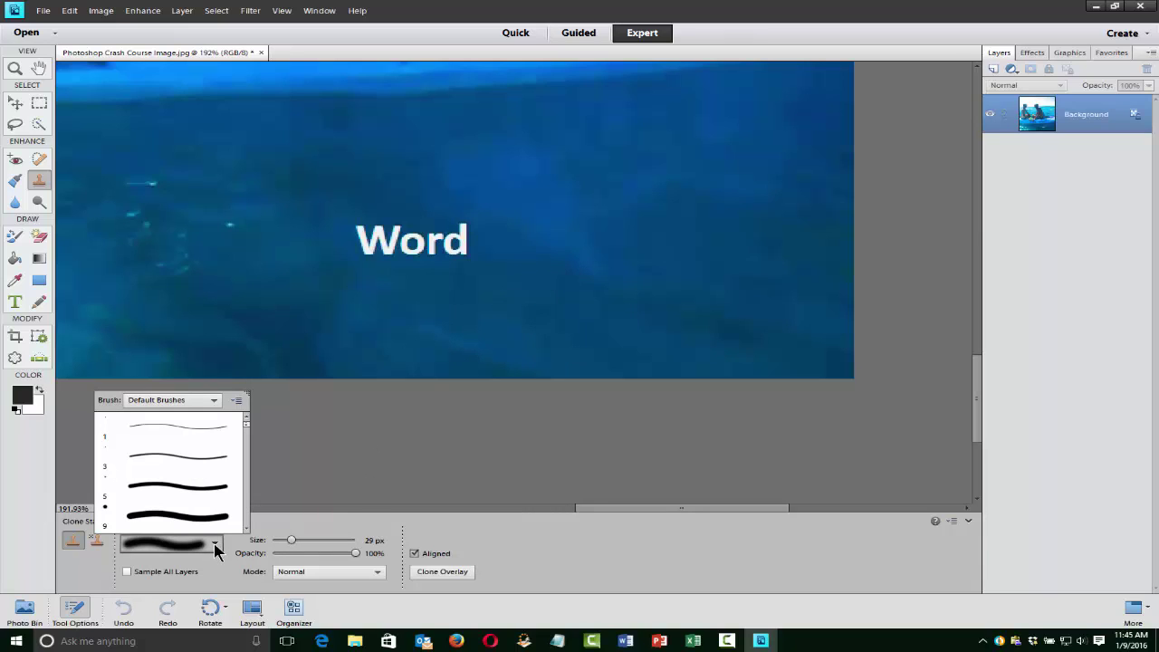
{"action": "left_click", "coordinate": [252, 437]}
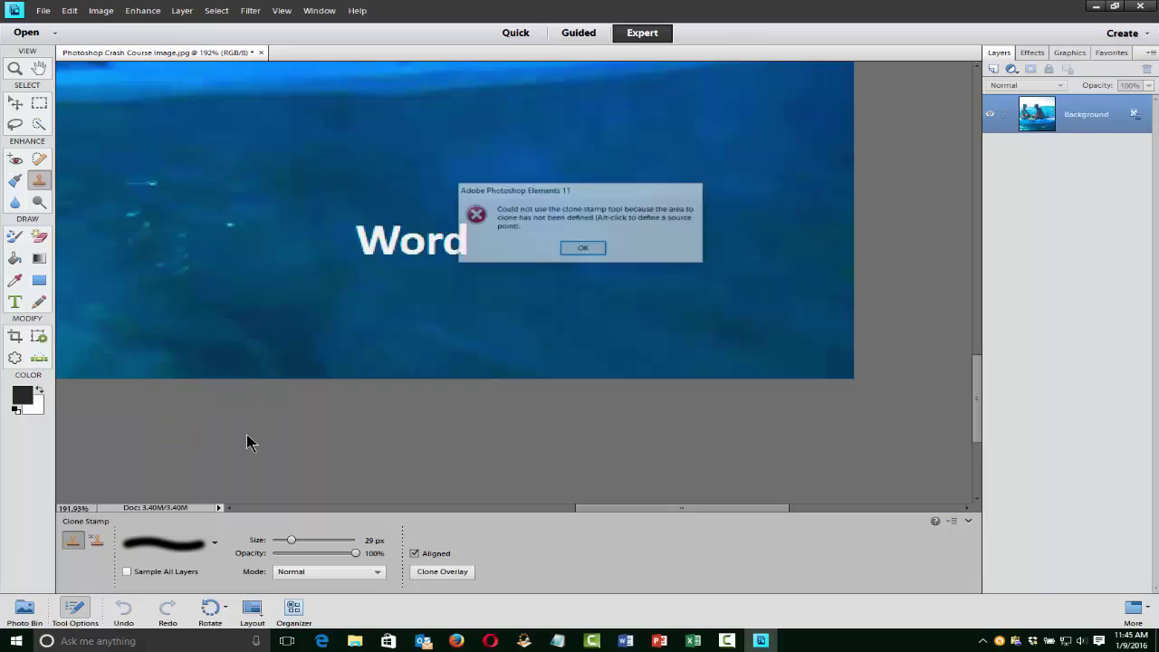
{"action": "left_click", "coordinate": [597, 249]}
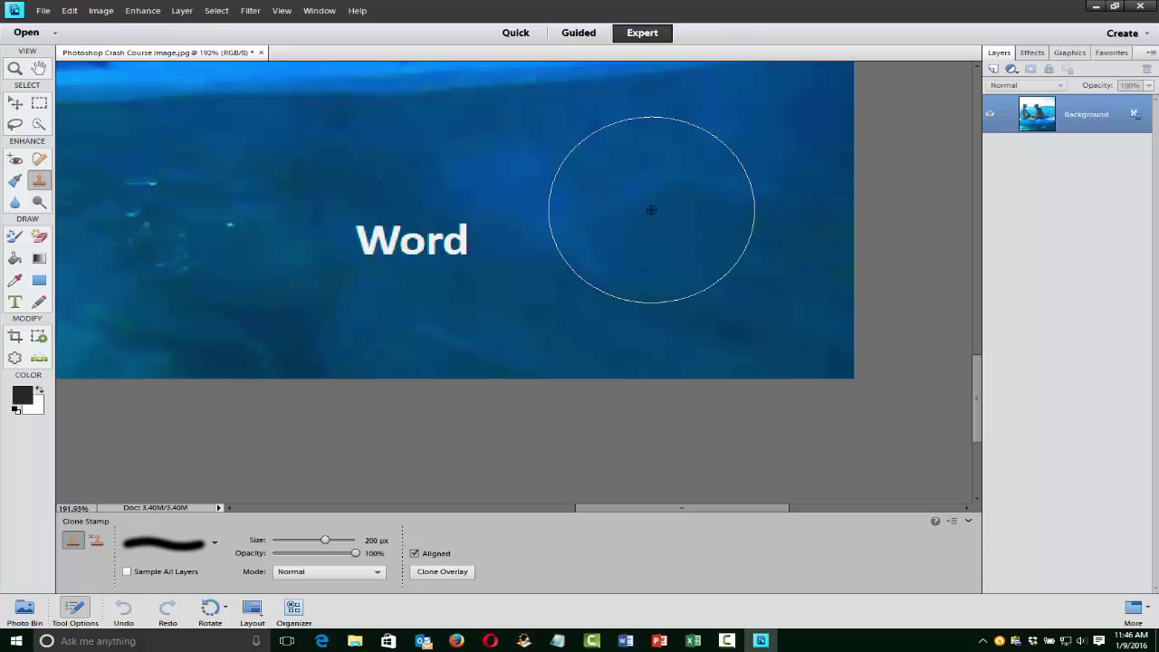
- Set the Clone Stamp size to 53 px and paint sampled water over the white text "Word" until it is covered
{"action": "left_click", "coordinate": [316, 540]}
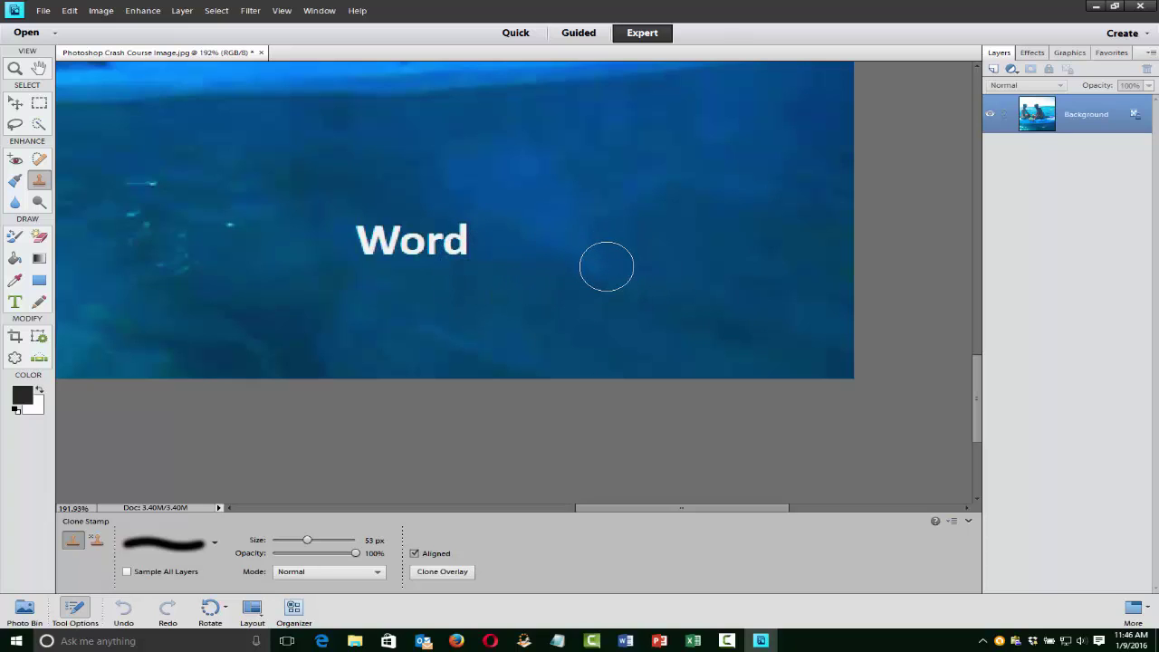
{"action": "left_click", "coordinate": [450, 246]}
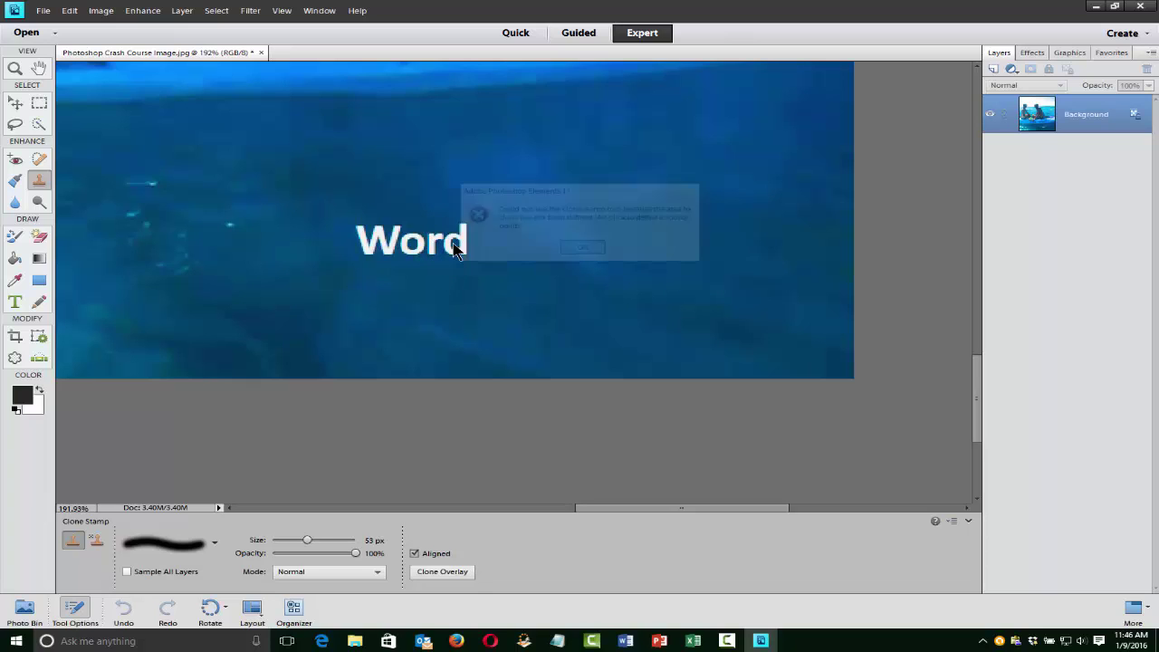
{"action": "left_click", "coordinate": [584, 250]}
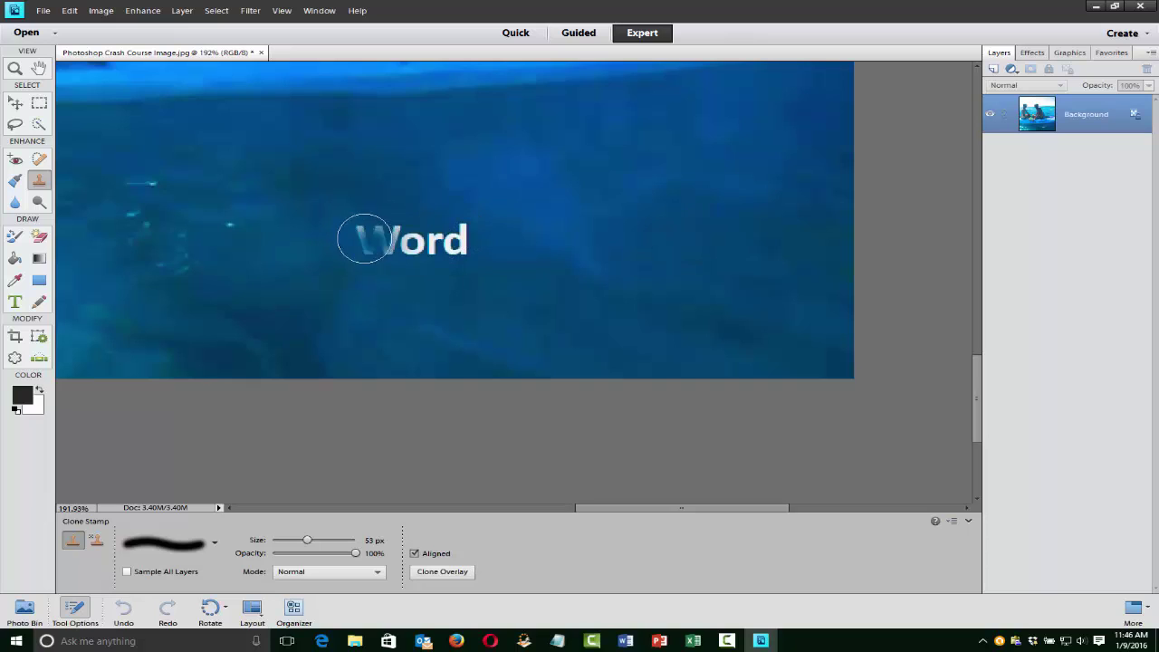
{"action": "left_click", "coordinate": [458, 237]}
{"action": "left_click", "coordinate": [410, 244]}
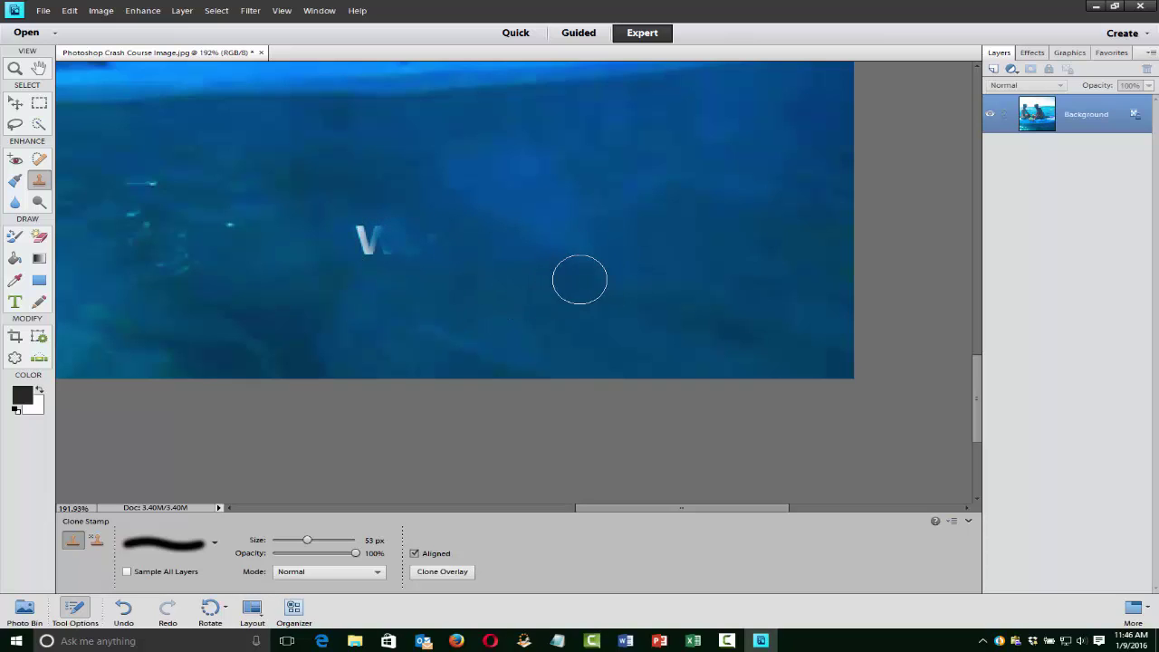
{"action": "left_click", "coordinate": [381, 243]}
{"action": "left_click", "coordinate": [361, 230]}
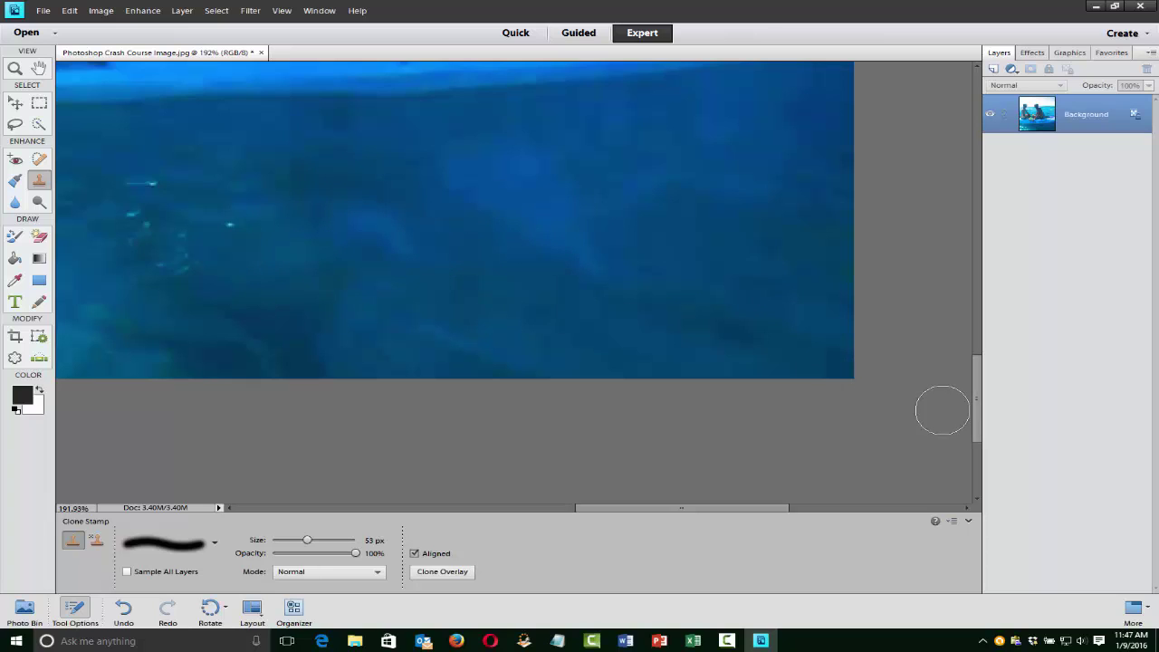
- Check the retouched water below the kayak in the whole photo, then close the photo without saving its changes
{"action": "key", "text": "ctrl+minus"}
{"action": "key", "text": "ctrl+minus"}
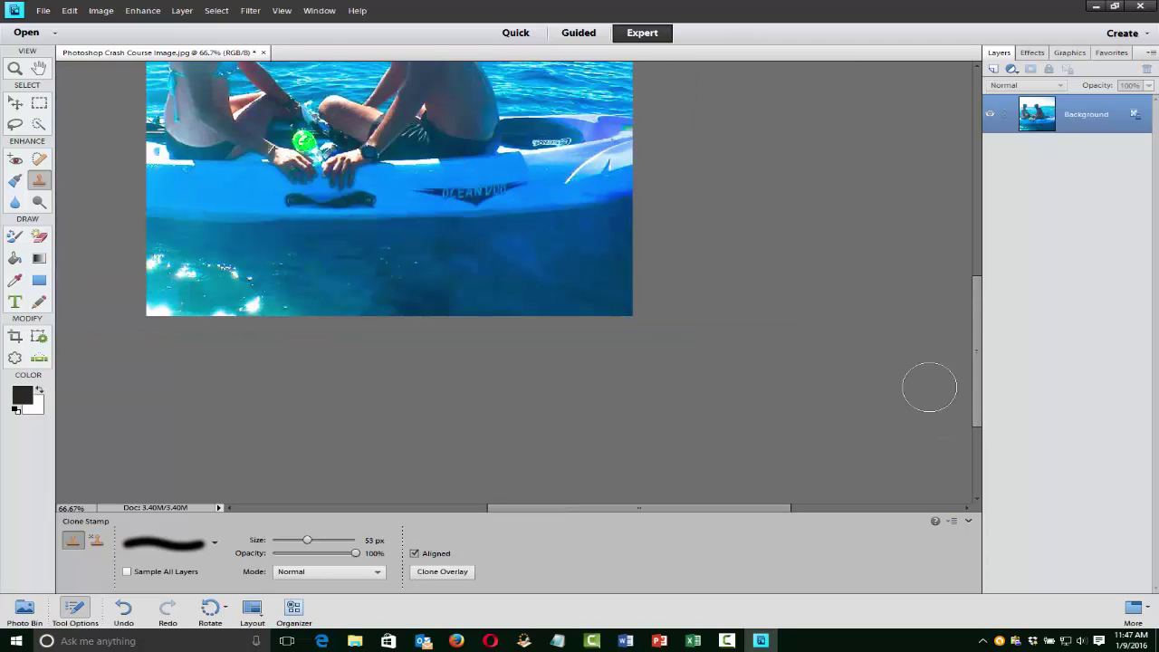
{"action": "left_click_drag", "start_coordinate": [976, 393], "coordinate": [975, 332]}
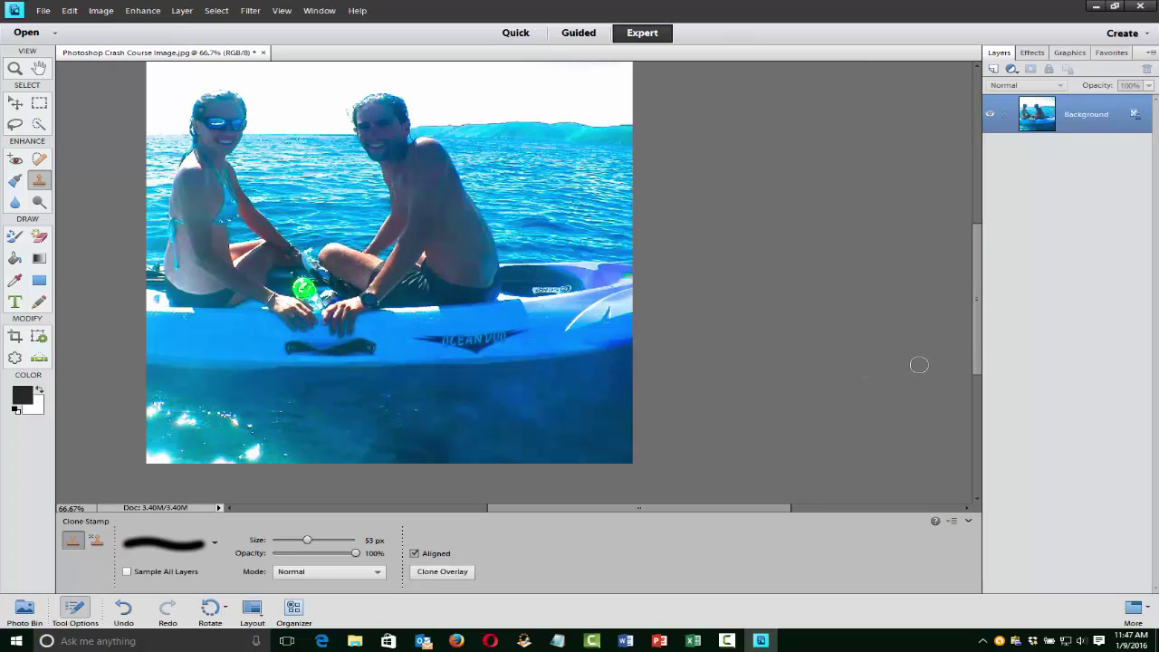
{"action": "left_click_drag", "start_coordinate": [976, 363], "coordinate": [976, 344]}
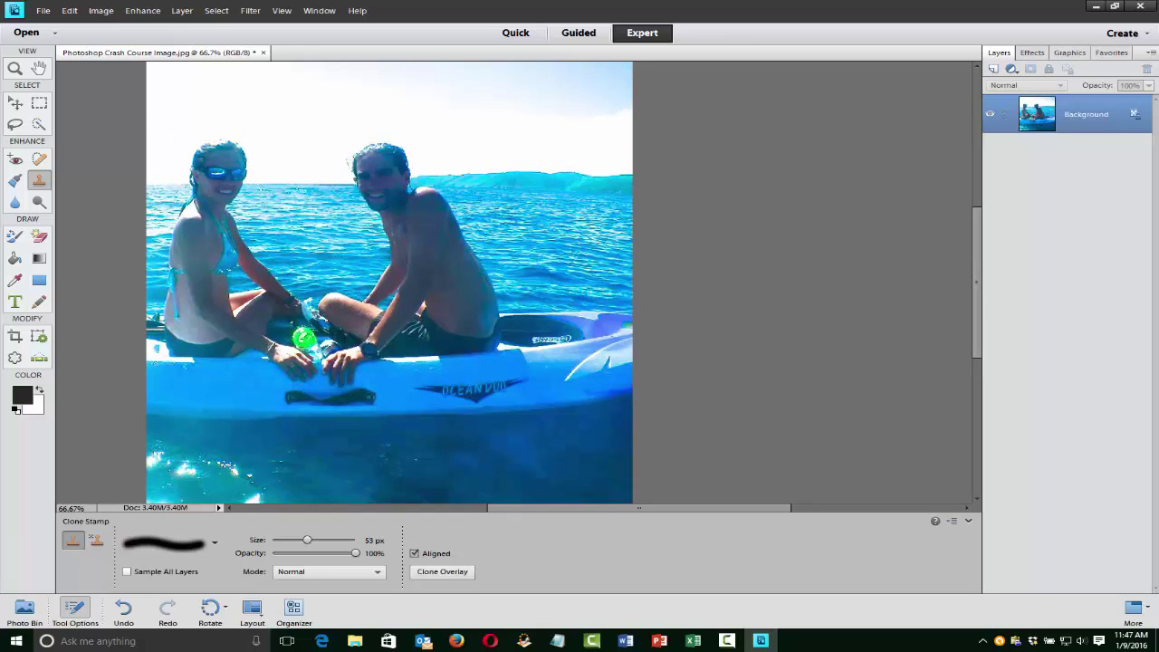
{"action": "left_click", "coordinate": [42, 11]}
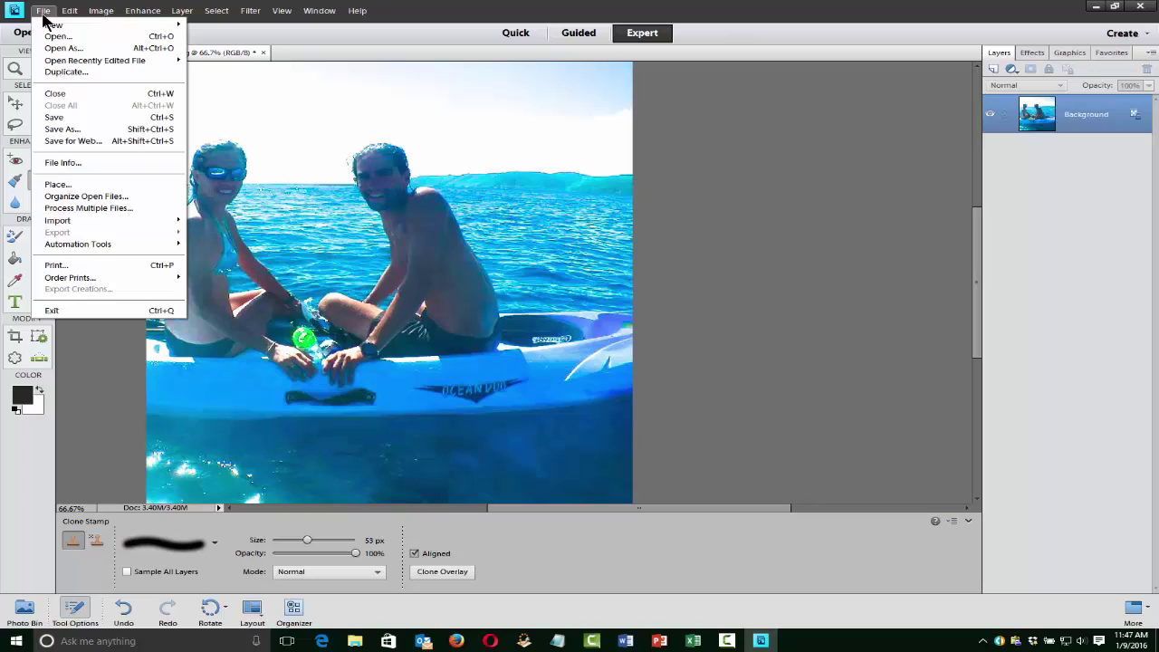
{"action": "left_click", "coordinate": [72, 95]}
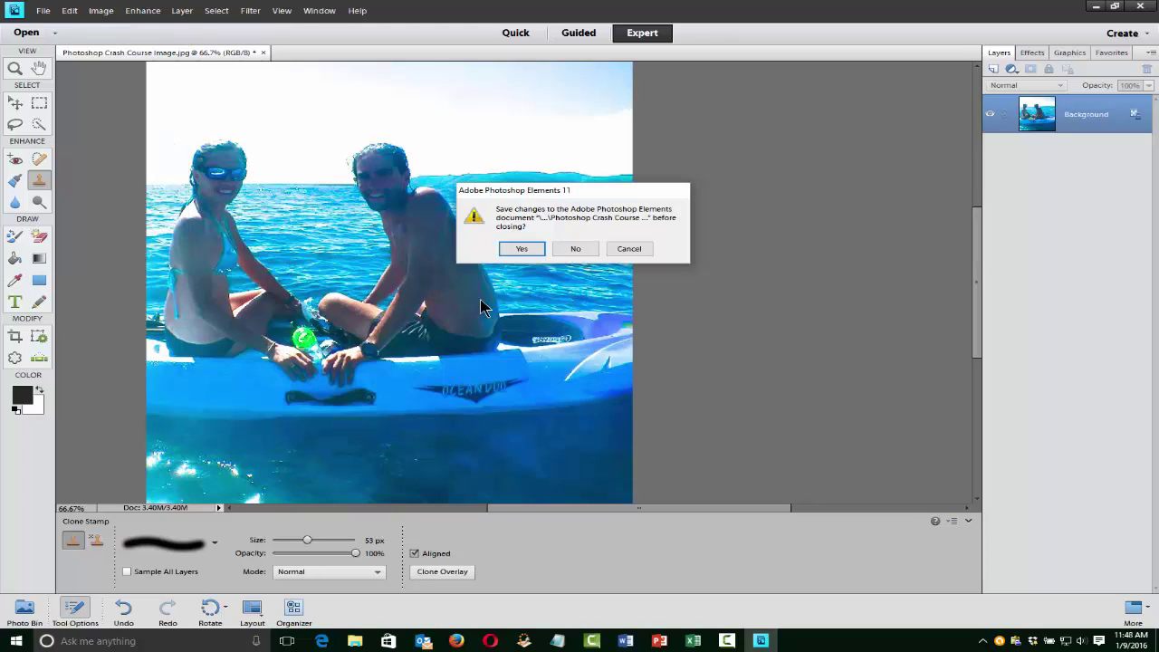
{"action": "left_click", "coordinate": [572, 250]}
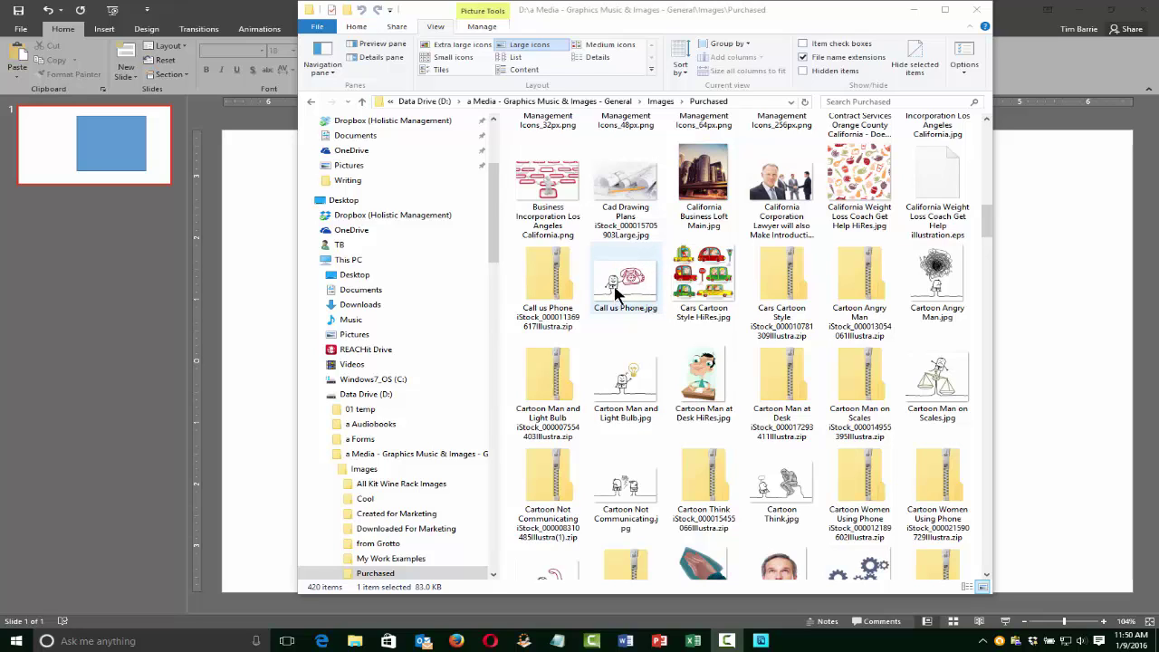
- Insert Call us Phone.jpg from the Purchased folder onto the PowerPoint slide, shrunk to about 3.61" by 5.06" and partly overlapping the blue rectangle
{"action": "left_click_drag", "start_coordinate": [622, 288], "coordinate": [1030, 380]}
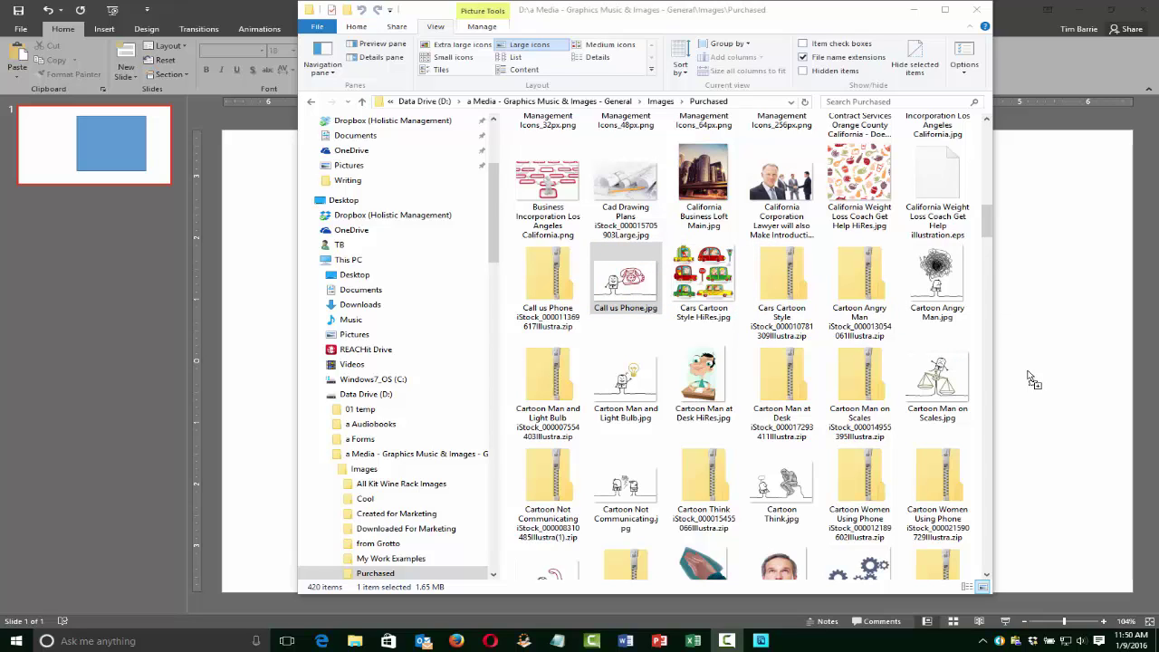
{"action": "left_click_drag", "start_coordinate": [1034, 379], "coordinate": [1035, 380]}
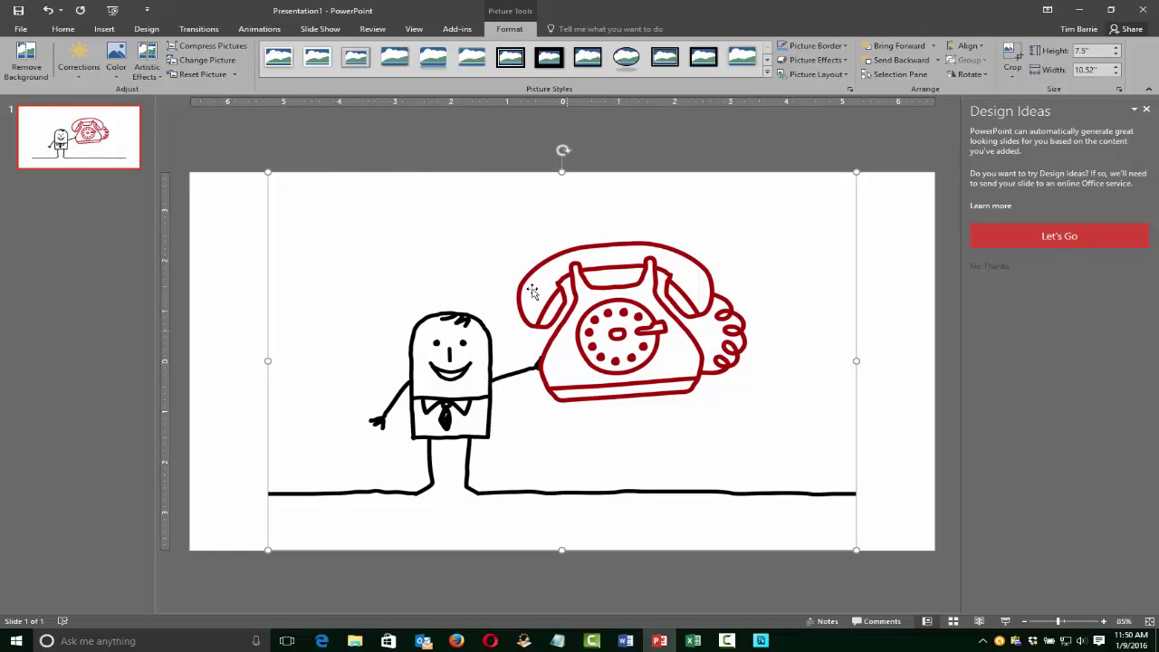
{"action": "left_click_drag", "start_coordinate": [265, 169], "coordinate": [572, 368]}
{"action": "left_click_drag", "start_coordinate": [919, 442], "coordinate": [700, 344]}
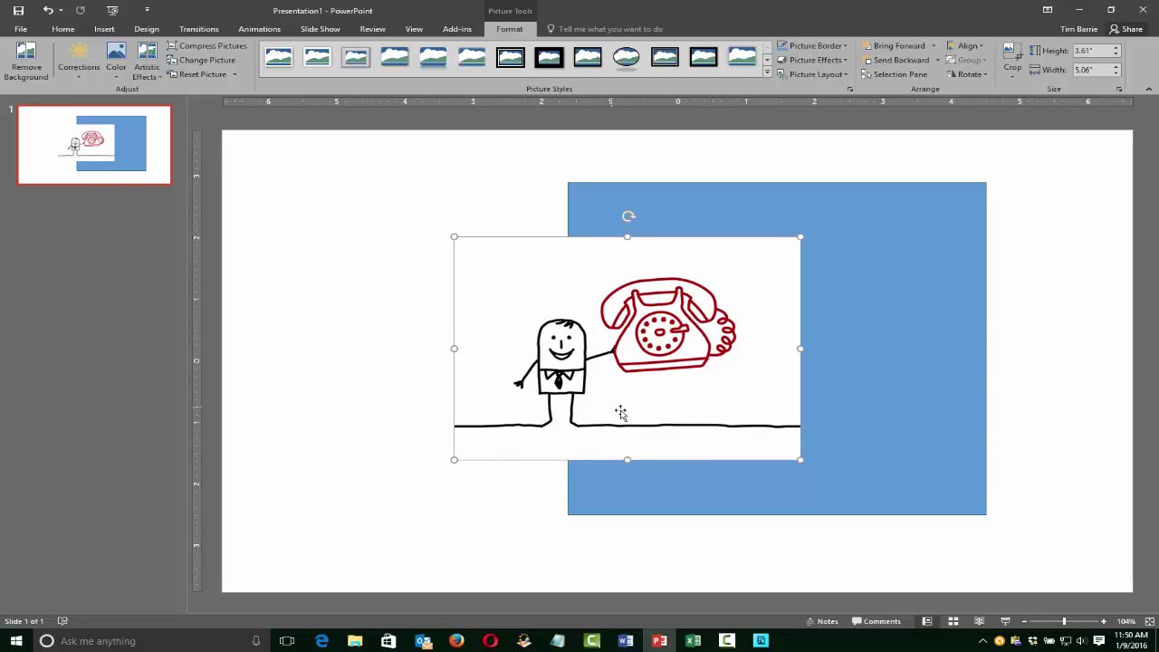
{"action": "left_click_drag", "start_coordinate": [627, 328], "coordinate": [776, 328]}
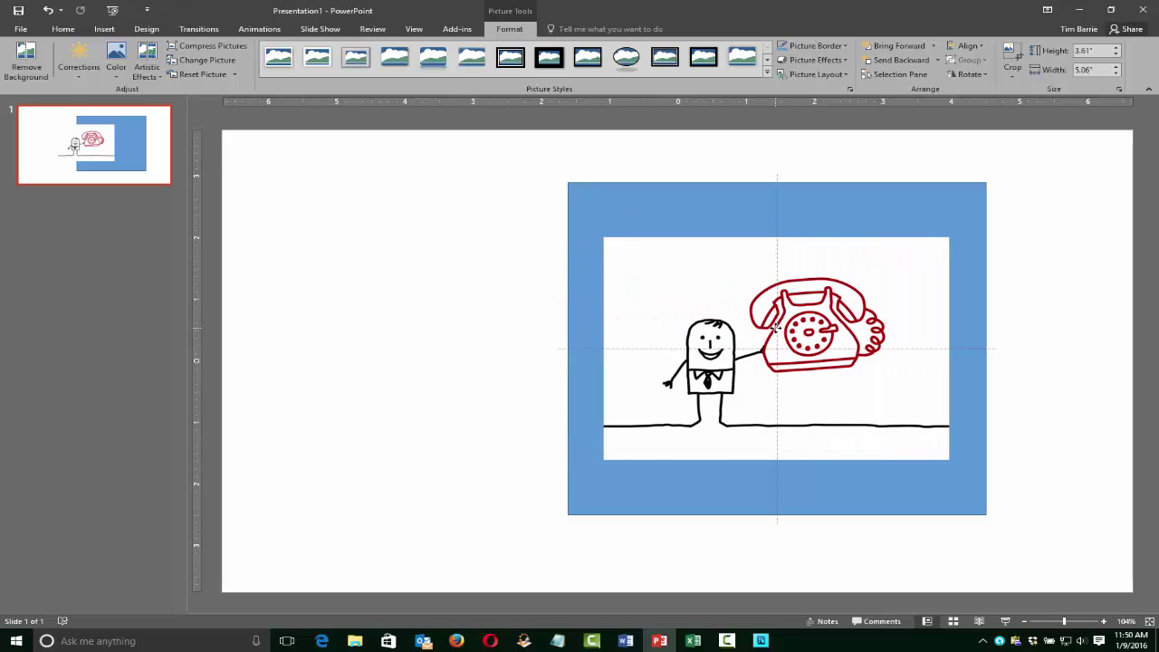
{"action": "left_click_drag", "start_coordinate": [776, 328], "coordinate": [598, 341]}
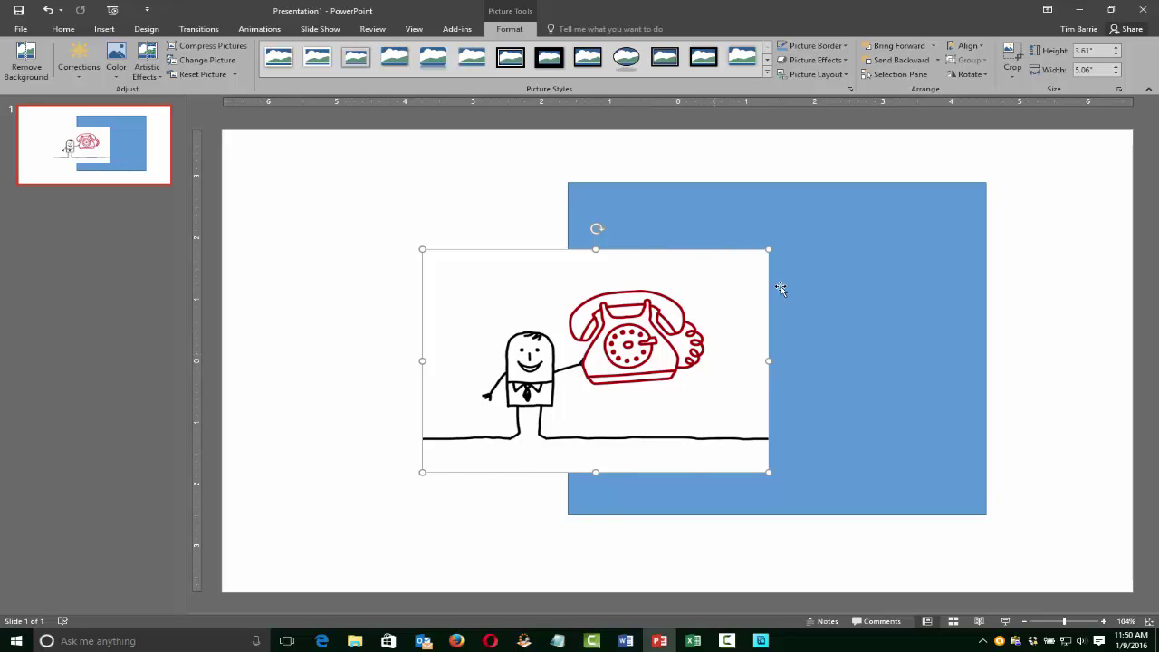
- Open Call us Phone.jpg in Photoshop Elements and erase the white around the figure, phone cord and handset gap with the Magic Eraser
{"action": "left_click", "coordinate": [1081, 10]}
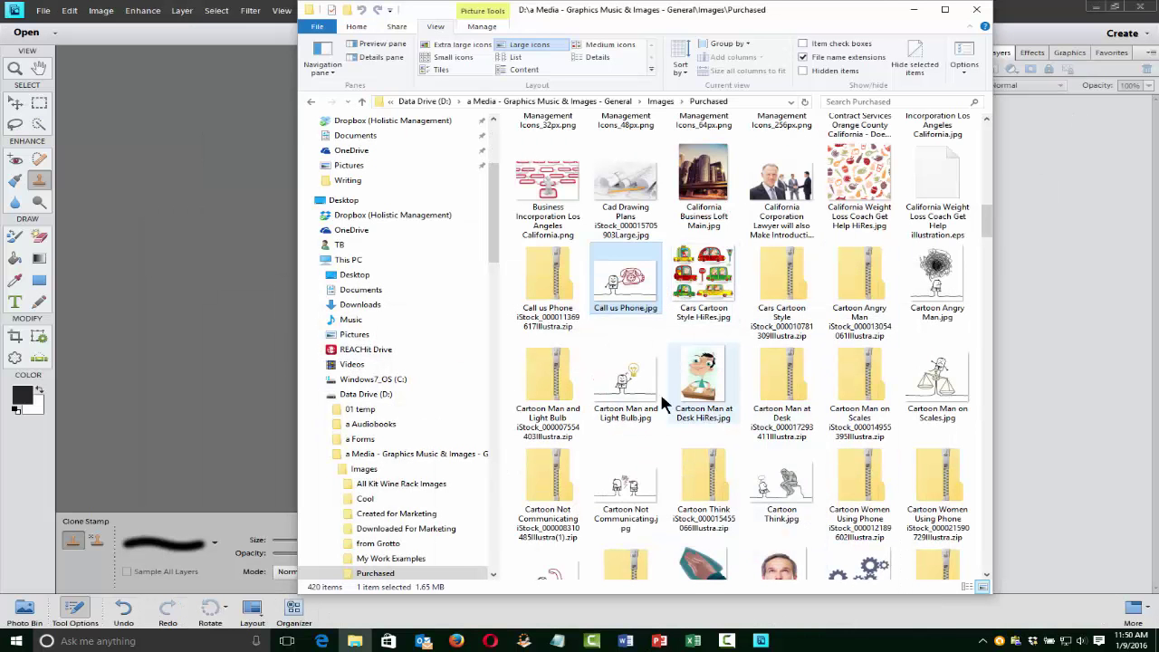
{"action": "left_click_drag", "start_coordinate": [634, 285], "coordinate": [210, 261]}
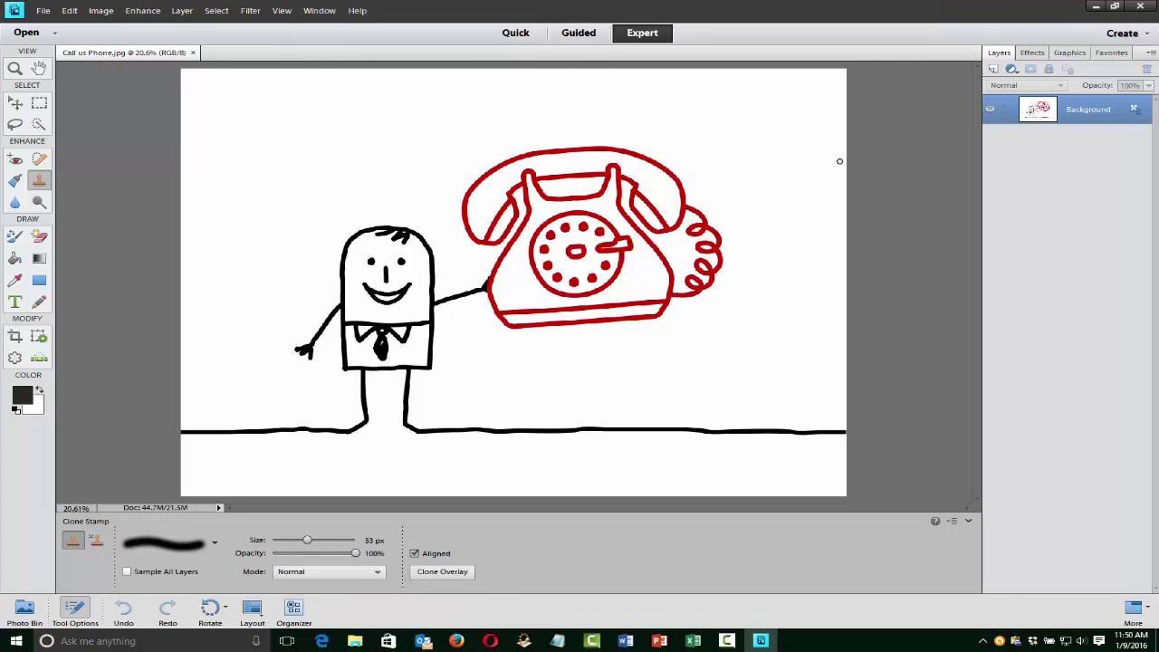
{"action": "left_click", "coordinate": [40, 238]}
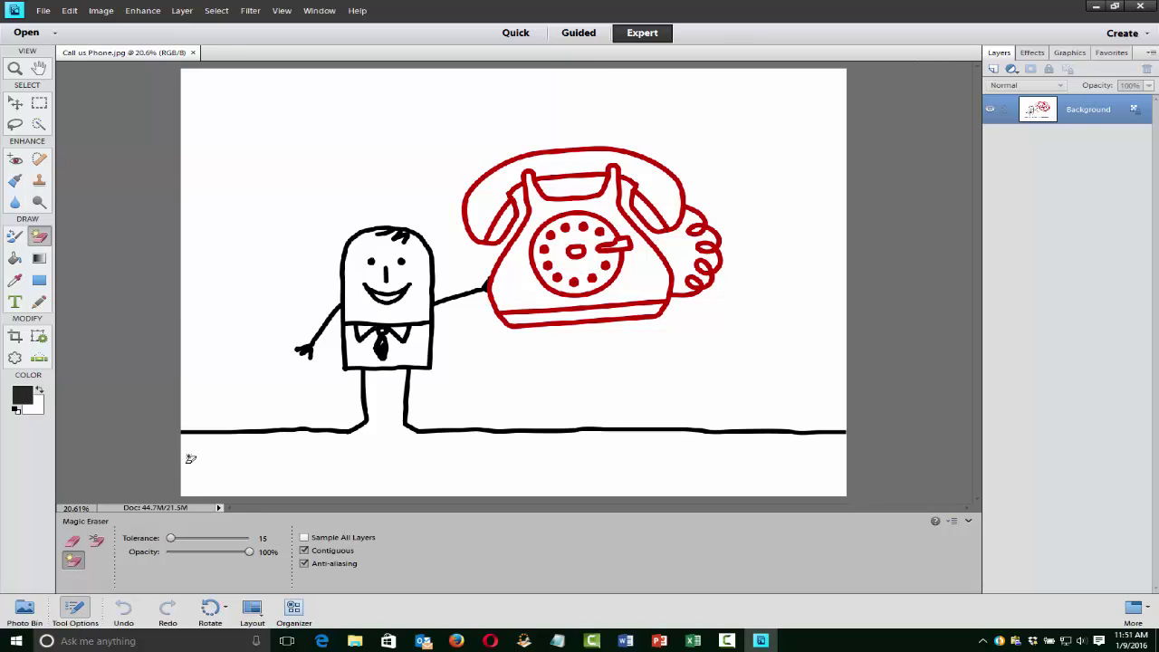
{"action": "left_click", "coordinate": [300, 182]}
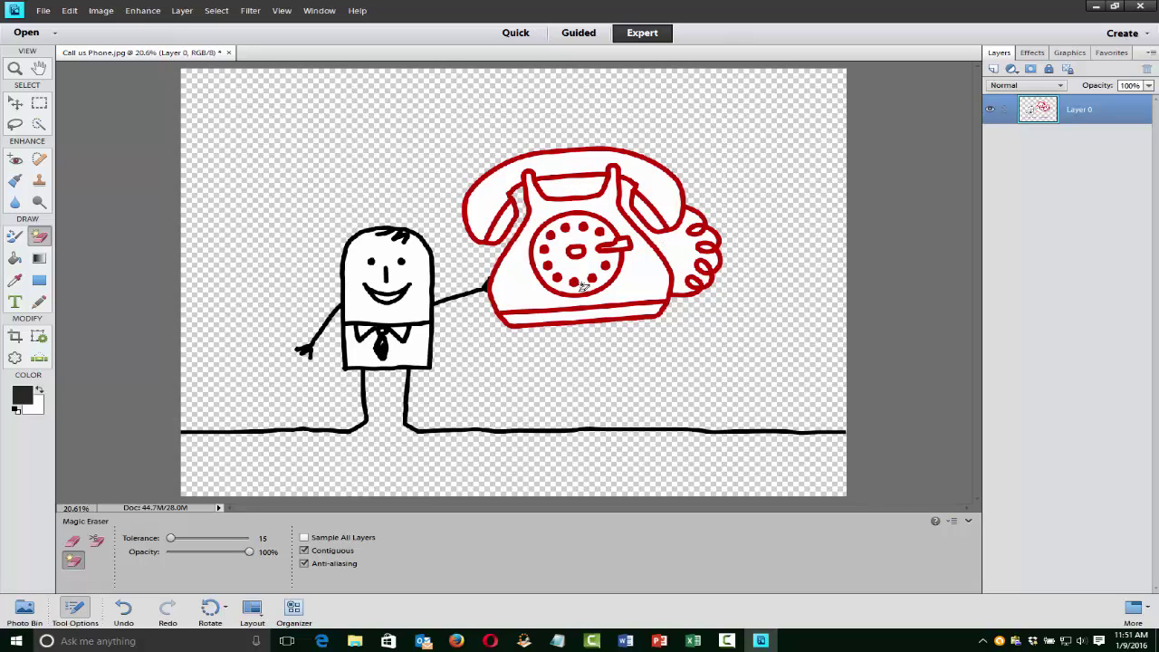
{"action": "left_click", "coordinate": [683, 250]}
{"action": "left_click", "coordinate": [578, 191]}
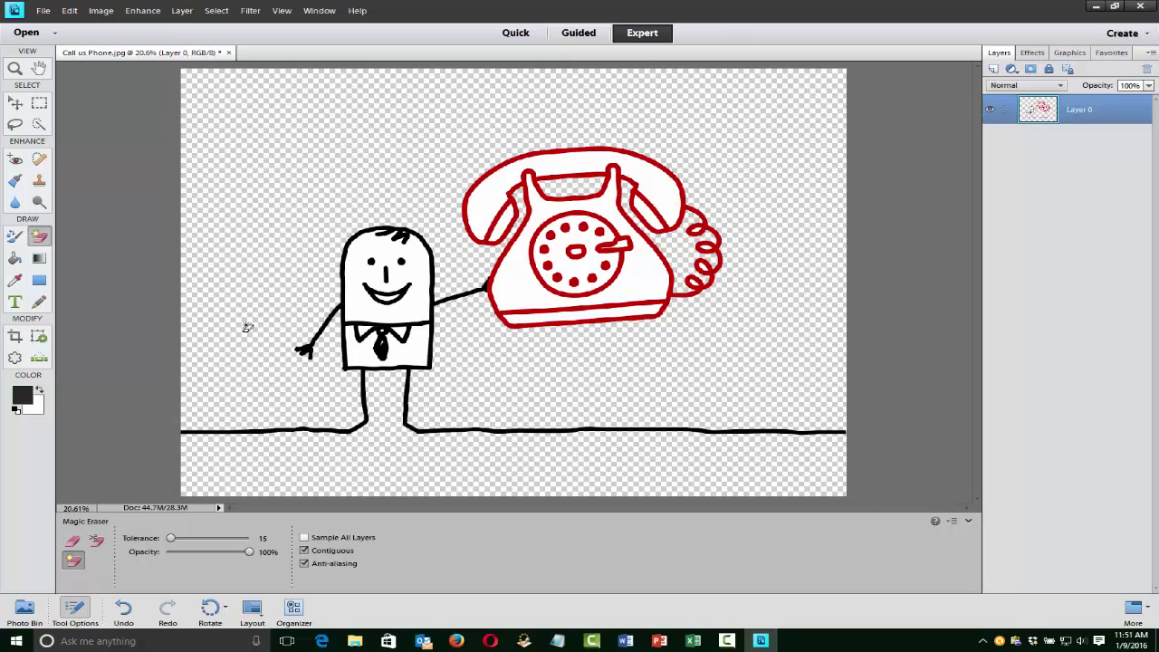
- Save the transparent cartoon as a PNG copy named Call us Phone.png in the 01 temp folder, with interlacing set to None
{"action": "left_click", "coordinate": [43, 17]}
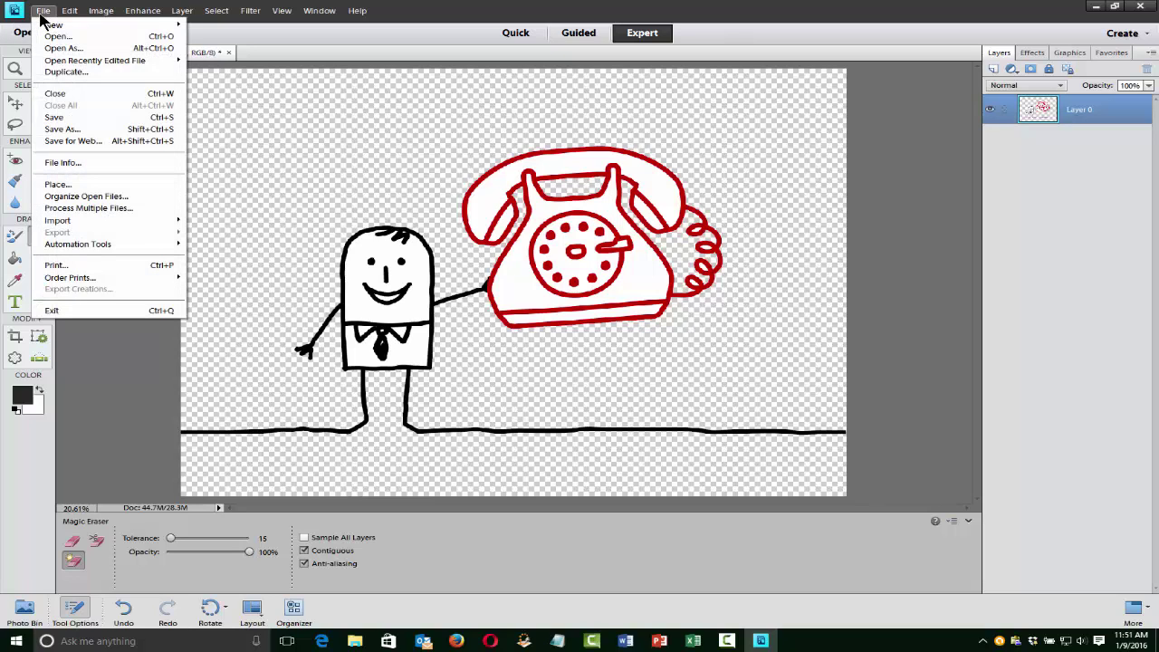
{"action": "left_click", "coordinate": [90, 131]}
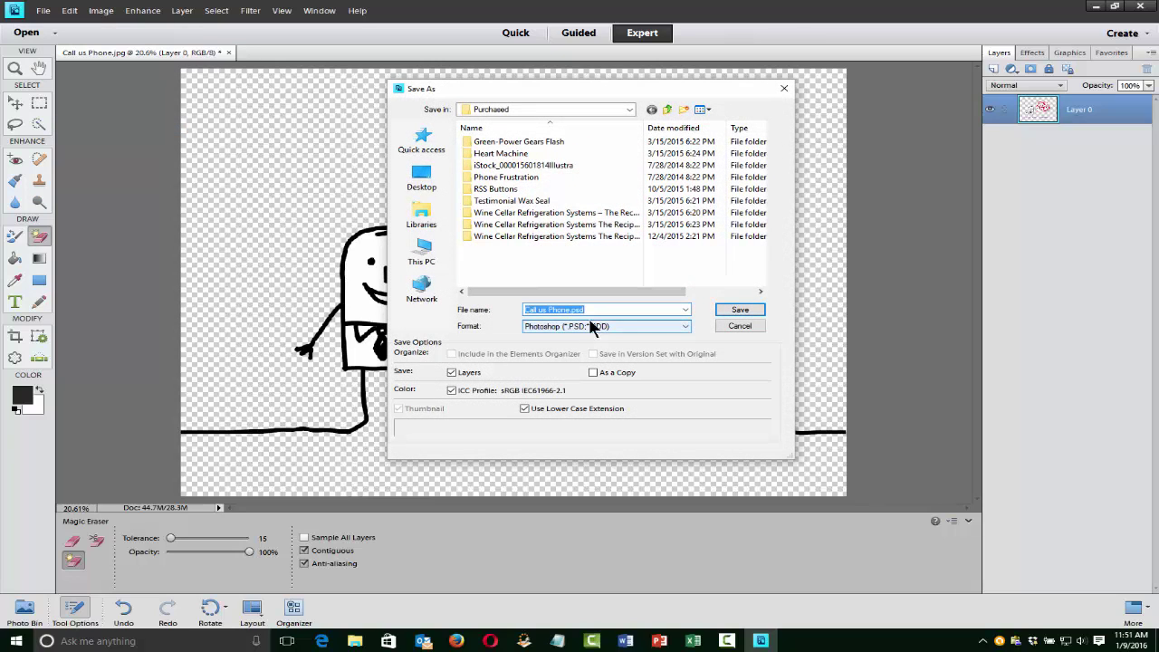
{"action": "left_click", "coordinate": [687, 329]}
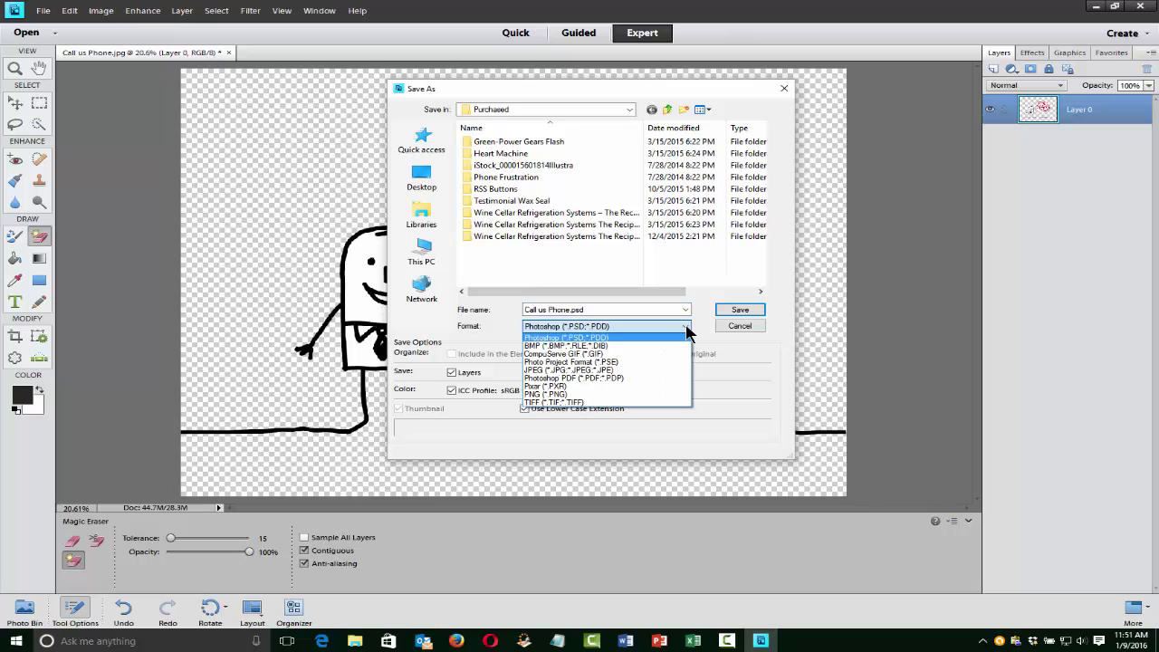
{"action": "left_click", "coordinate": [601, 396]}
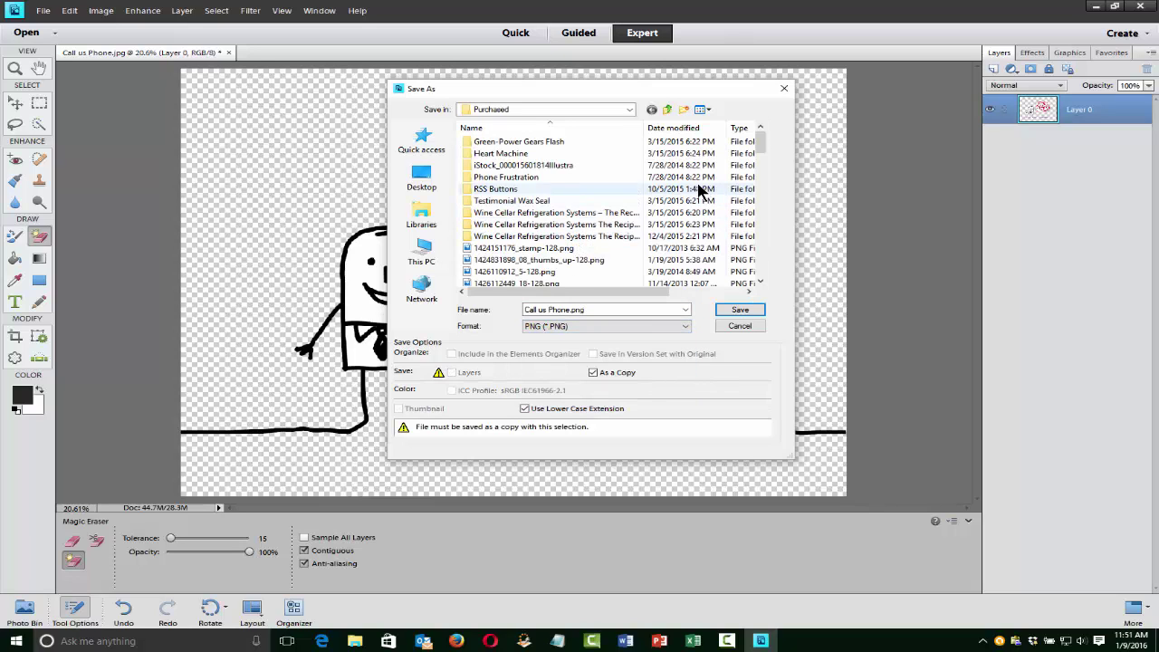
{"action": "left_click", "coordinate": [666, 110]}
{"action": "left_click", "coordinate": [666, 110]}
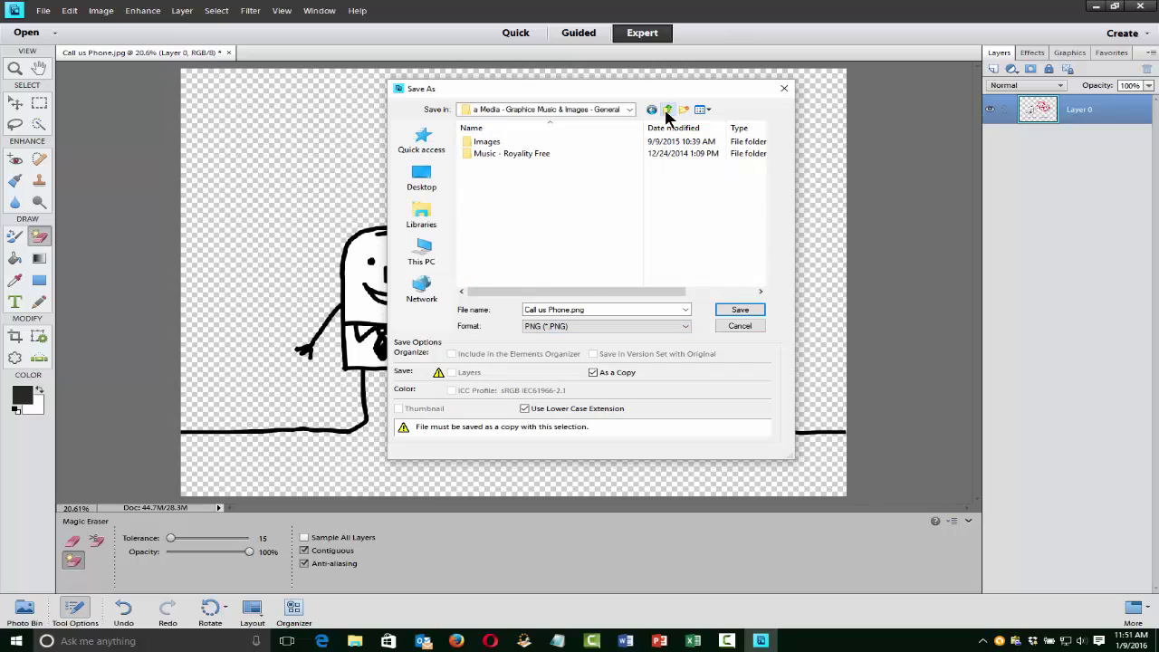
{"action": "left_click", "coordinate": [667, 111]}
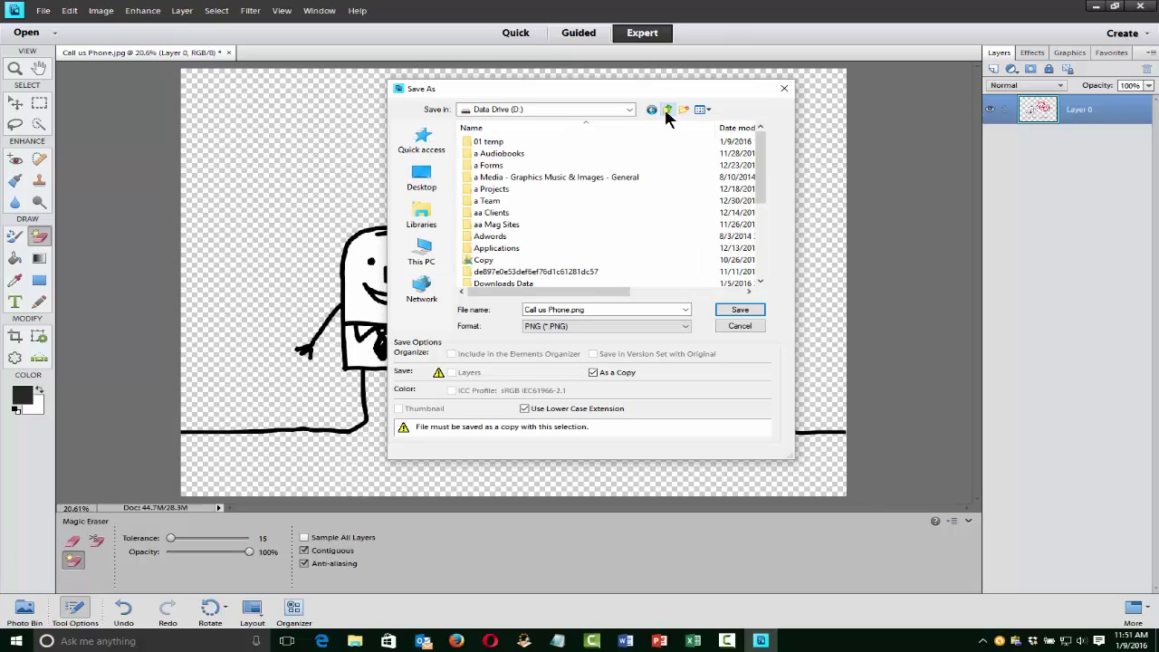
{"action": "double_click", "coordinate": [539, 143]}
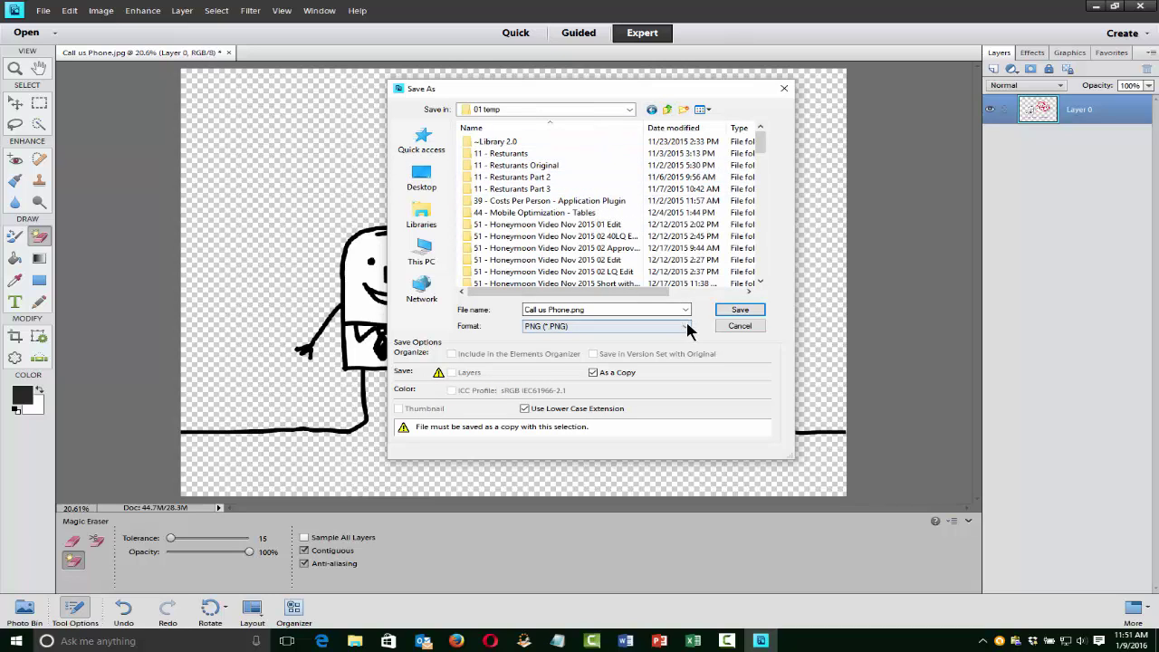
{"action": "left_click", "coordinate": [538, 308]}
{"action": "left_click", "coordinate": [569, 310]}
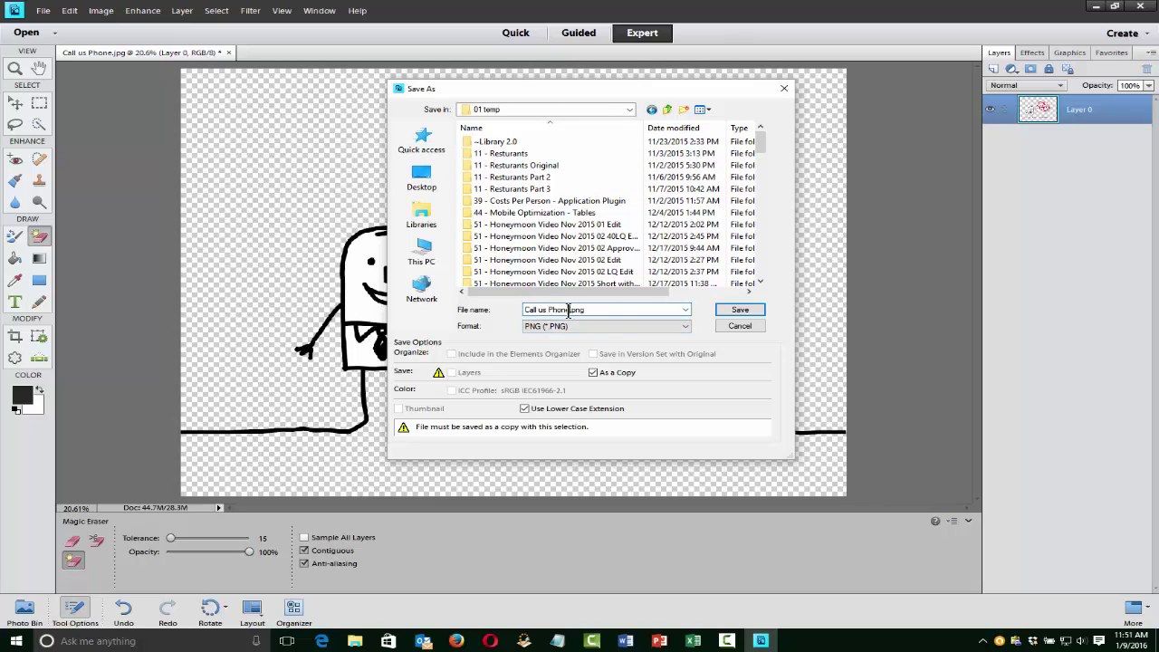
{"action": "left_click", "coordinate": [741, 311]}
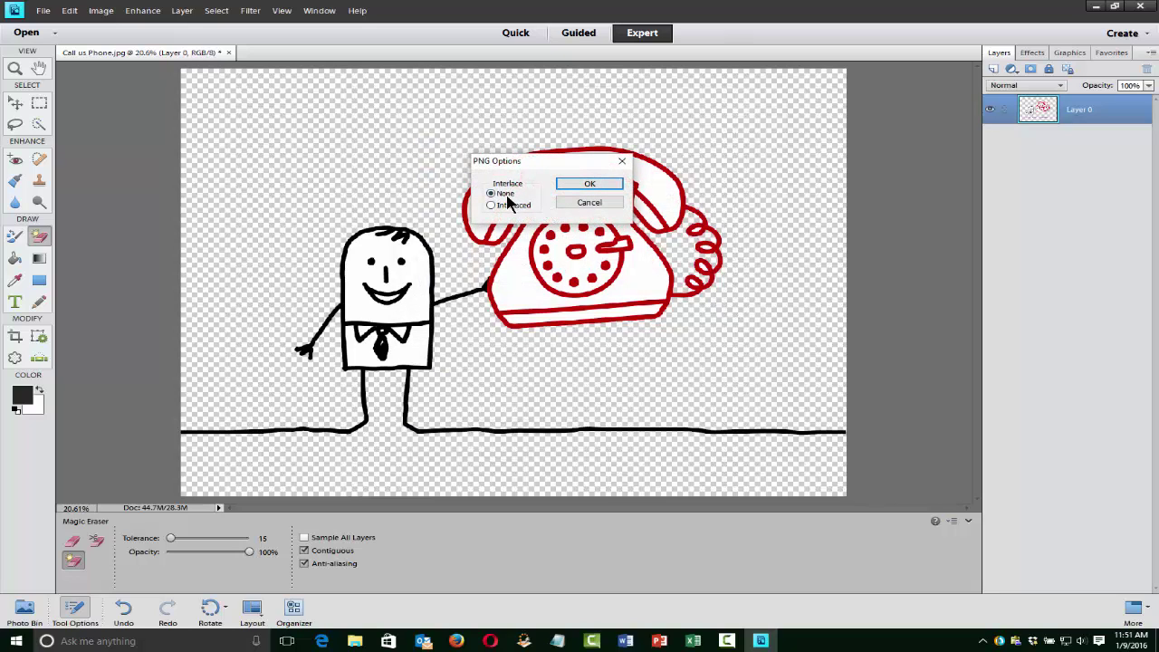
{"action": "left_click", "coordinate": [593, 183]}
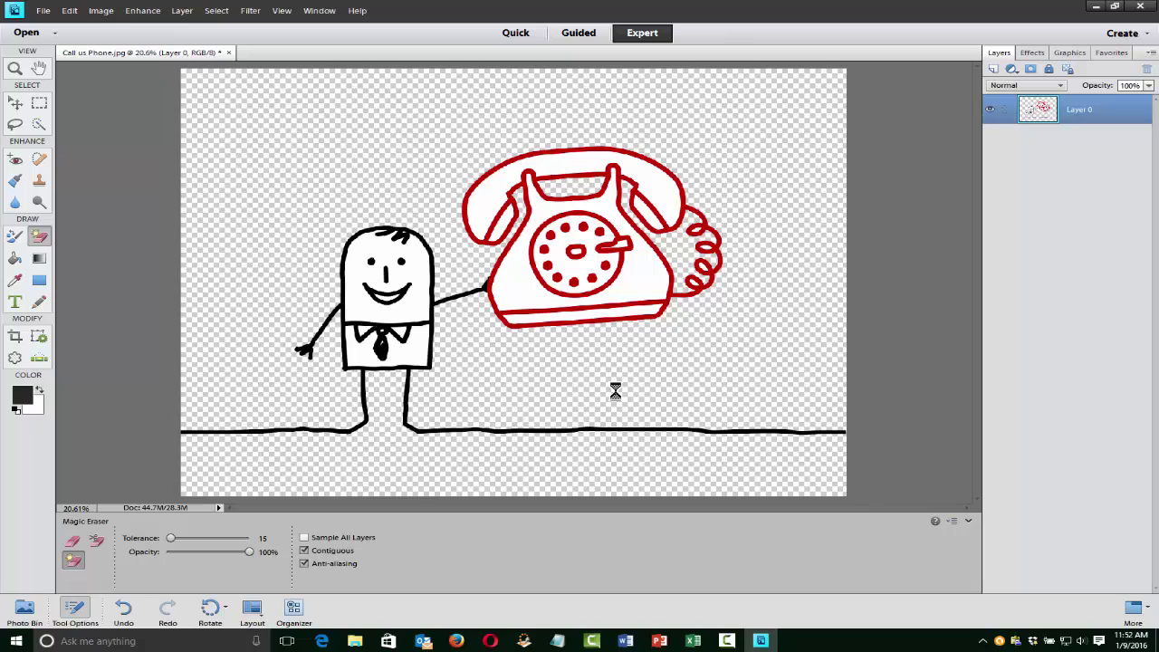
- Return to the PowerPoint slide and move the JPG phone picture up and left, away from the centre of the blue rectangle
{"action": "mouse_move", "coordinate": [355, 641]}
{"action": "left_click", "coordinate": [357, 598]}
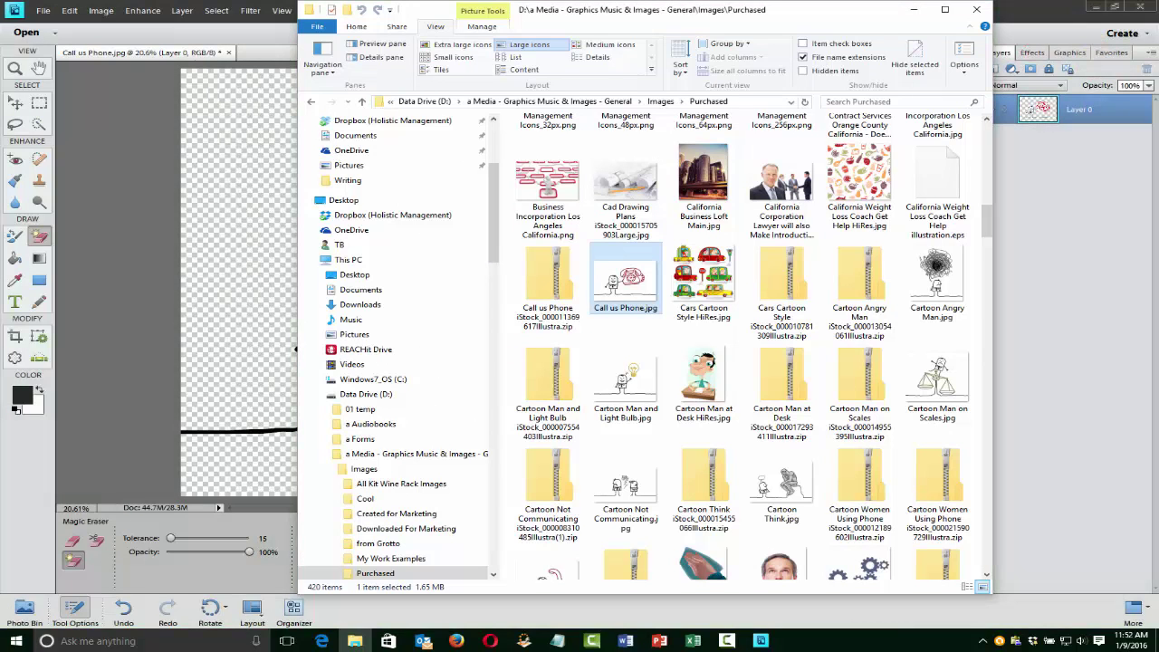
{"action": "left_click", "coordinate": [915, 9]}
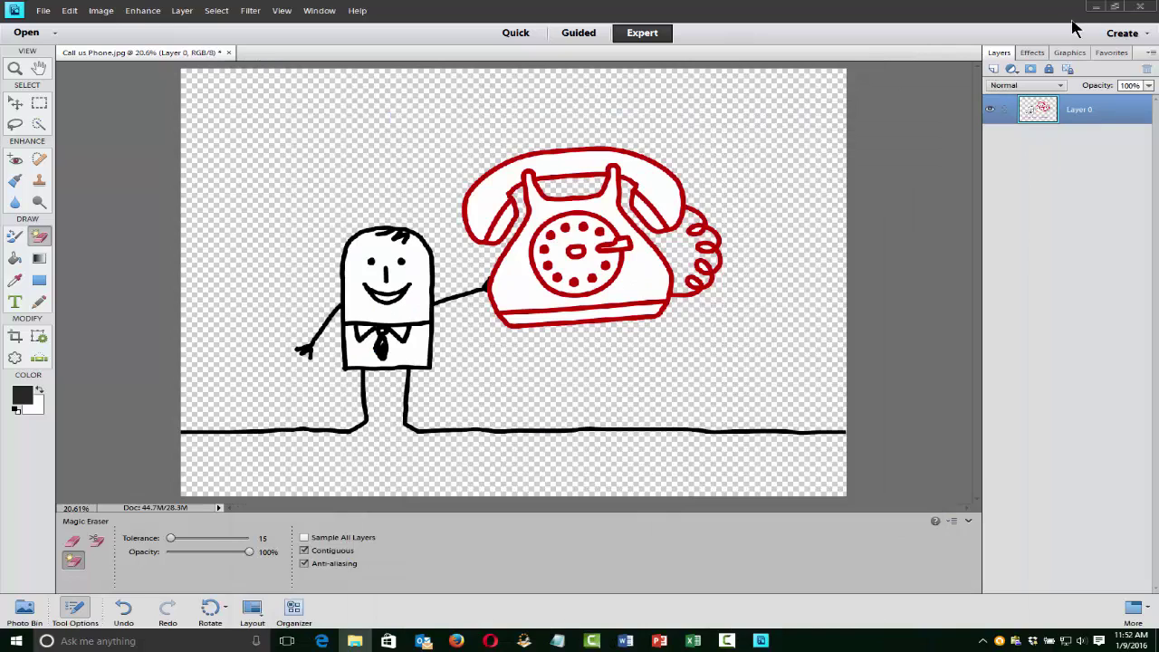
{"action": "left_click", "coordinate": [1096, 7]}
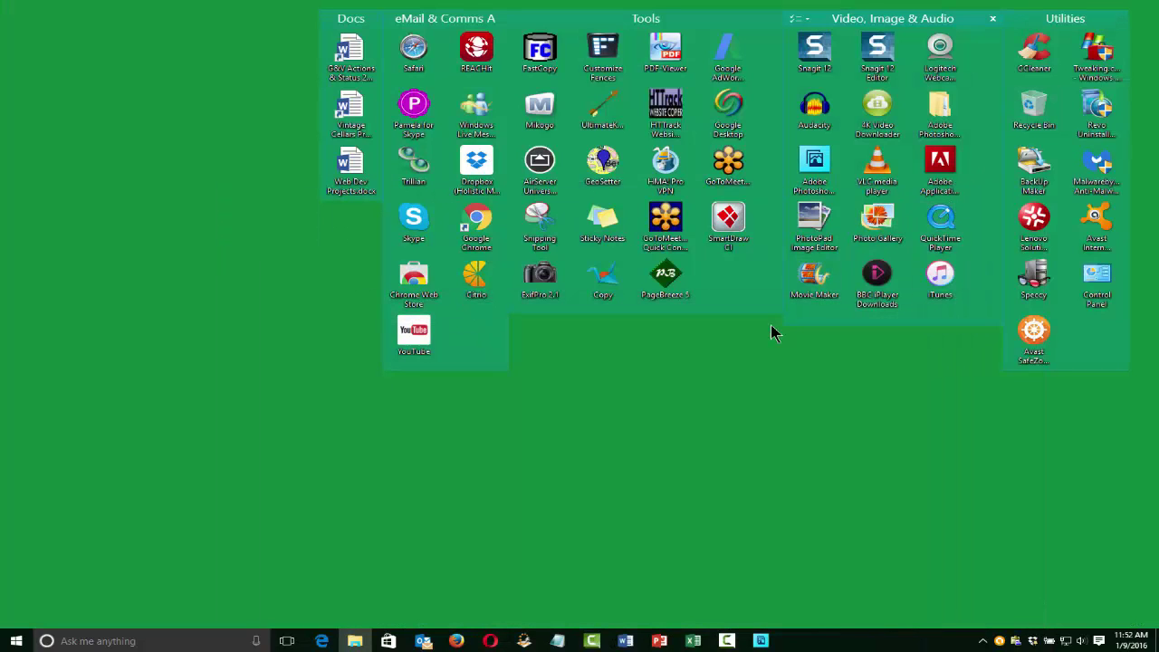
{"action": "left_click", "coordinate": [660, 640]}
{"action": "left_click_drag", "start_coordinate": [550, 328], "coordinate": [514, 260]}
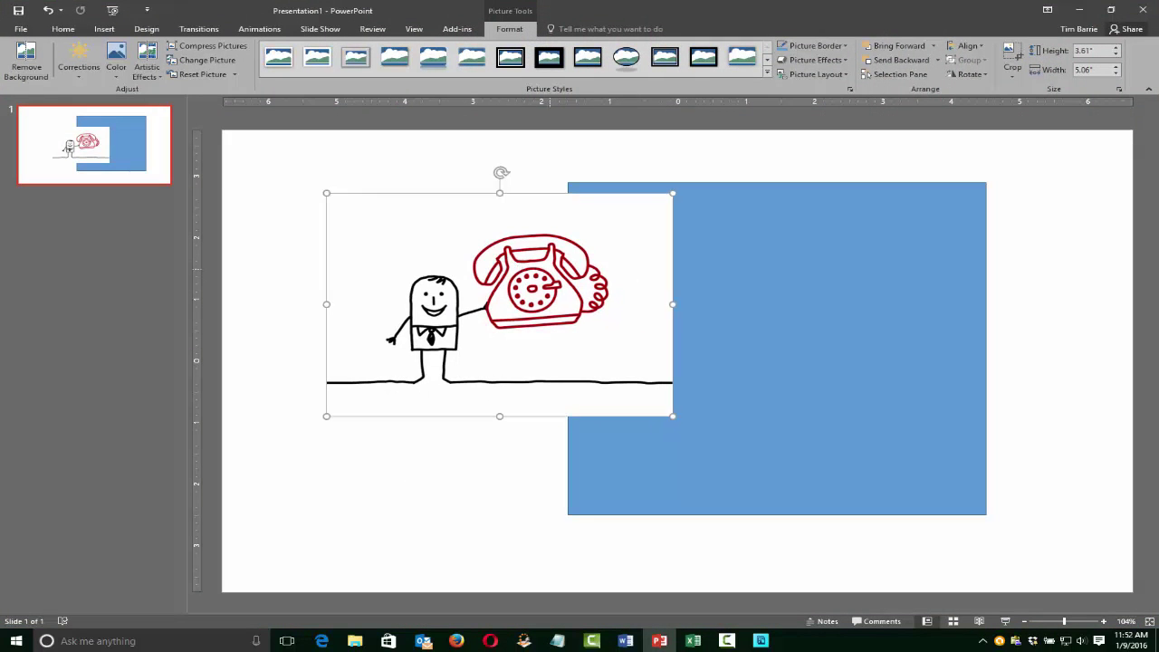
- Insert Call us Phone.png from the 01 temp folder onto the PowerPoint slide
{"action": "left_click", "coordinate": [355, 640]}
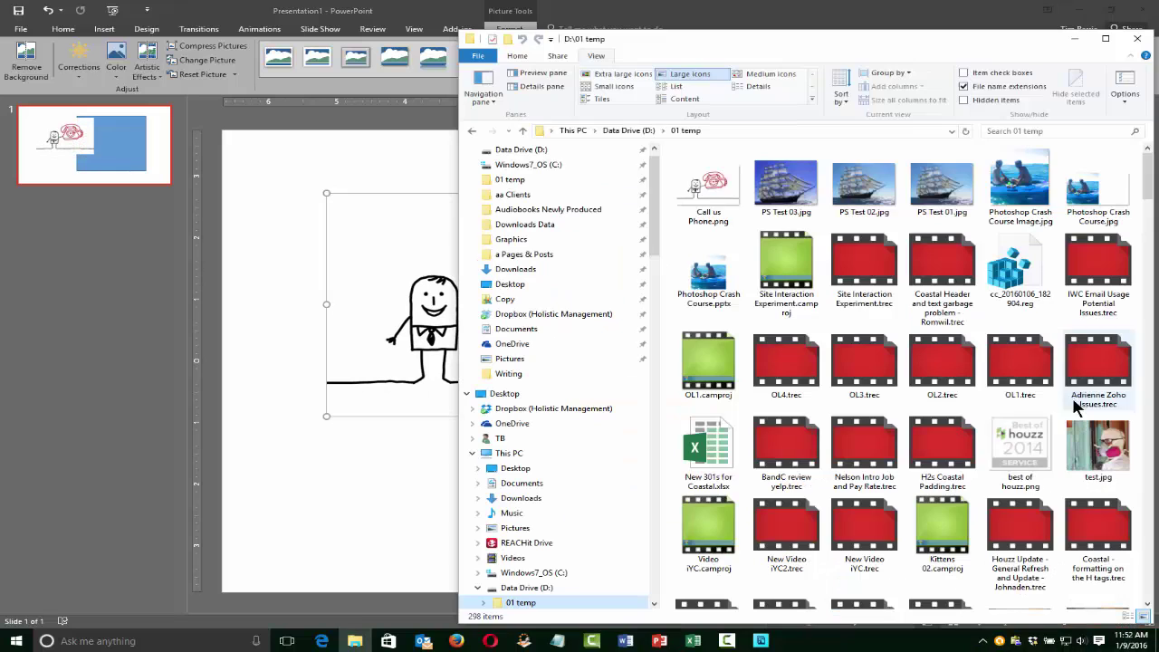
{"action": "left_click_drag", "start_coordinate": [781, 50], "coordinate": [919, 305]}
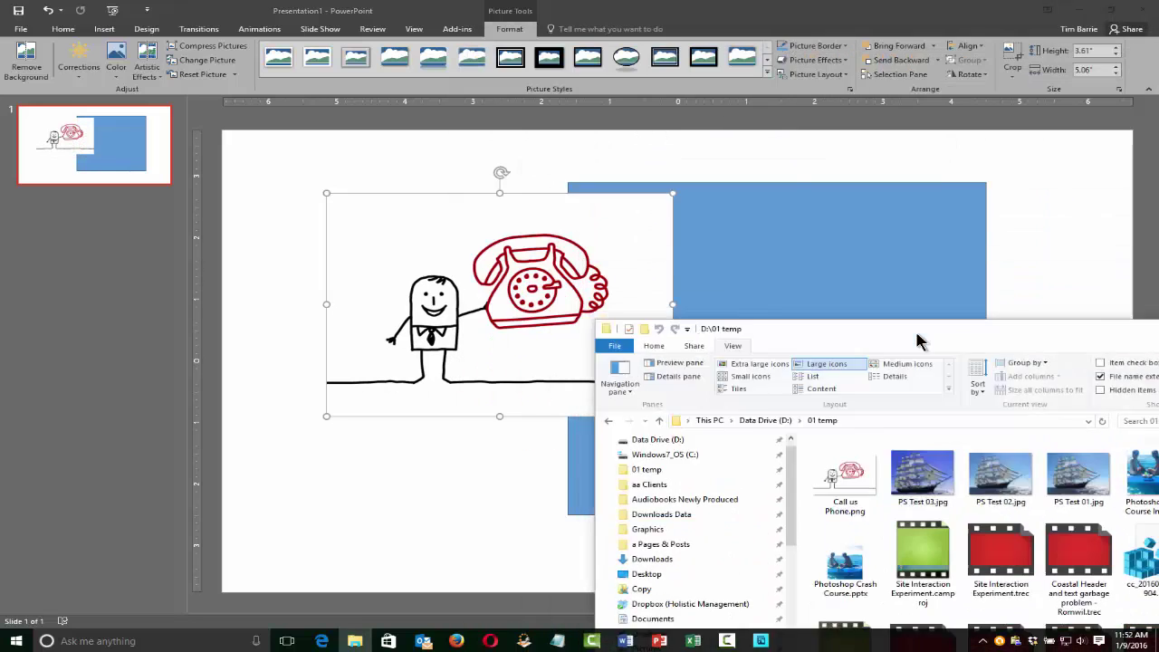
{"action": "key", "text": "Escape"}
{"action": "left_click_drag", "start_coordinate": [705, 201], "coordinate": [349, 464]}
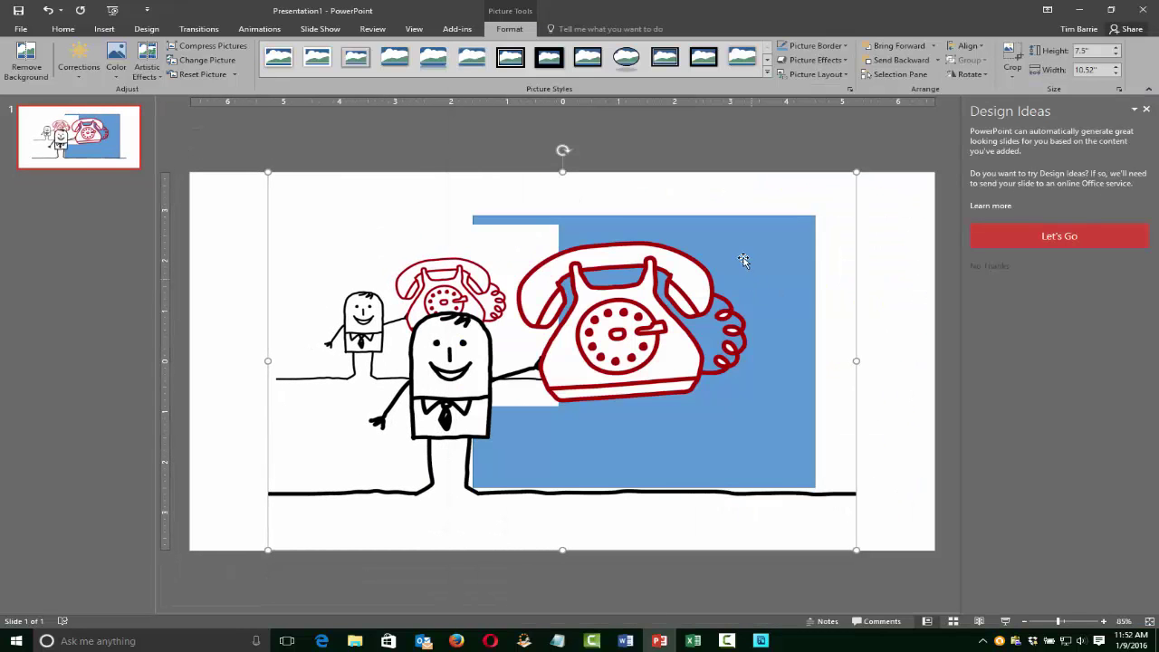
- Shrink the inserted PNG to about 3.61" by 5.06" over the rectangle's lower right and shift the JPG picture further up and left
{"action": "left_click_drag", "start_coordinate": [268, 172], "coordinate": [590, 397]}
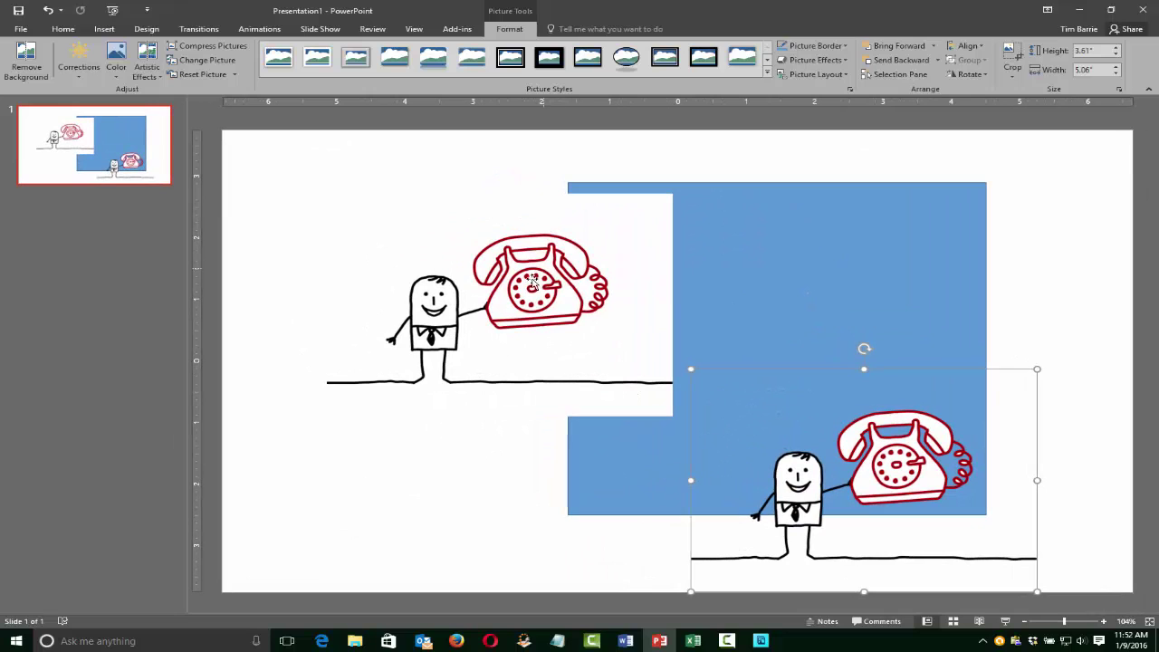
{"action": "left_click", "coordinate": [505, 238]}
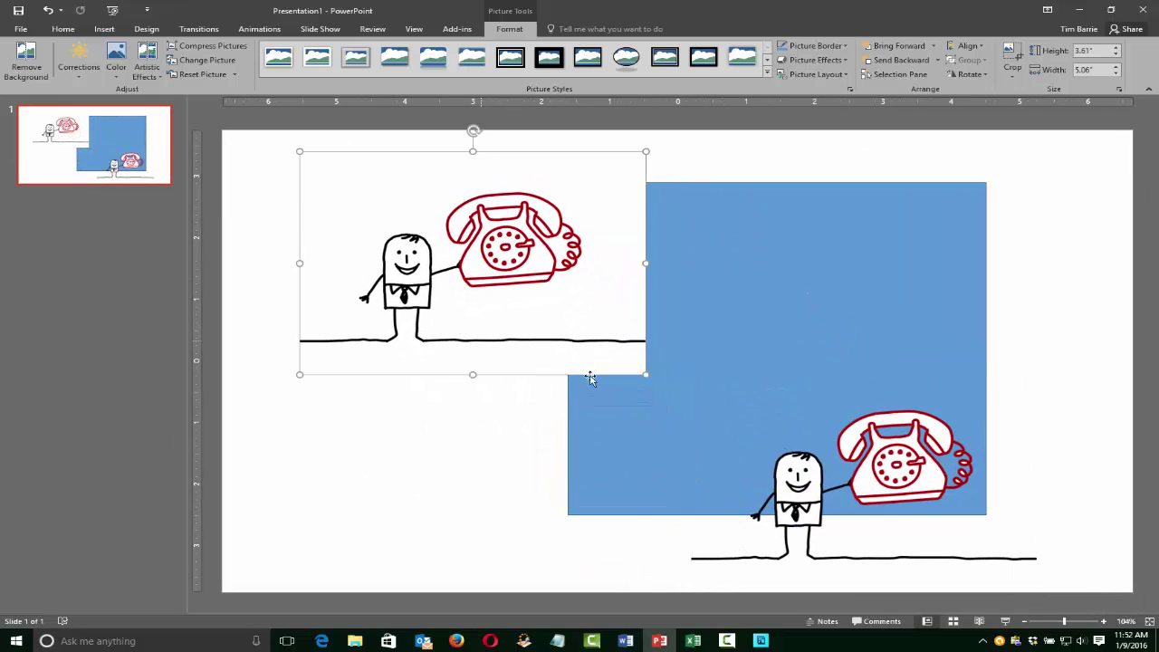
- Move the transparent PNG picture up and left so its cartoon sits within the blue rectangle, and minimise PowerPoint
{"action": "left_click", "coordinate": [865, 490]}
{"action": "left_click_drag", "start_coordinate": [864, 490], "coordinate": [776, 428]}
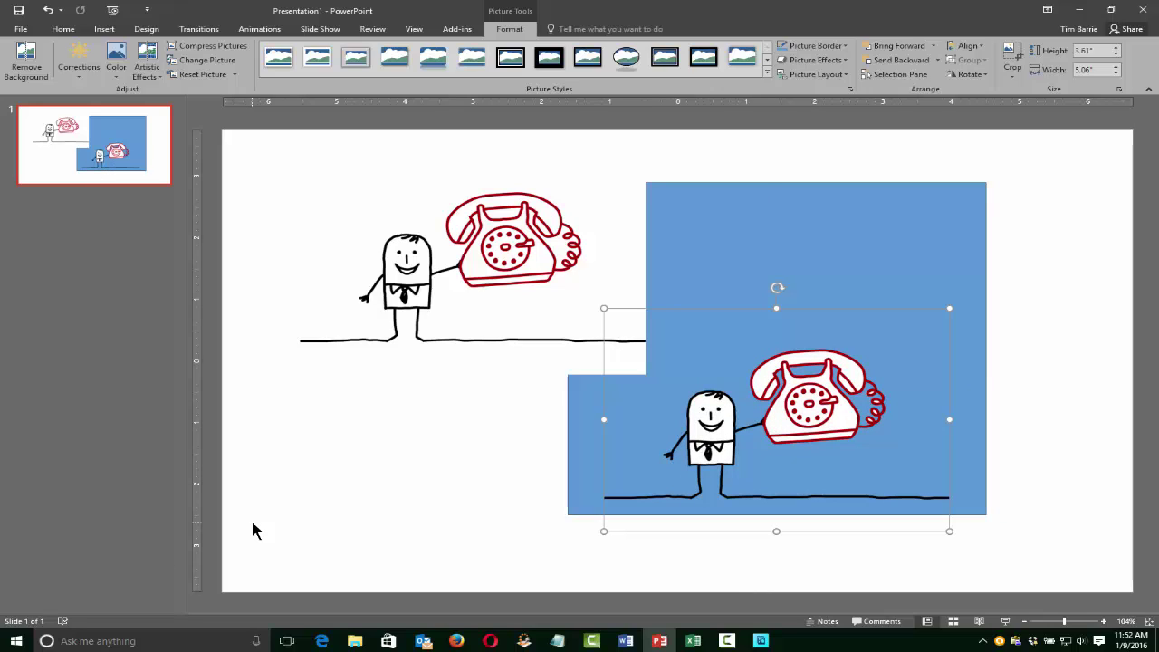
{"action": "left_click", "coordinate": [1079, 11]}
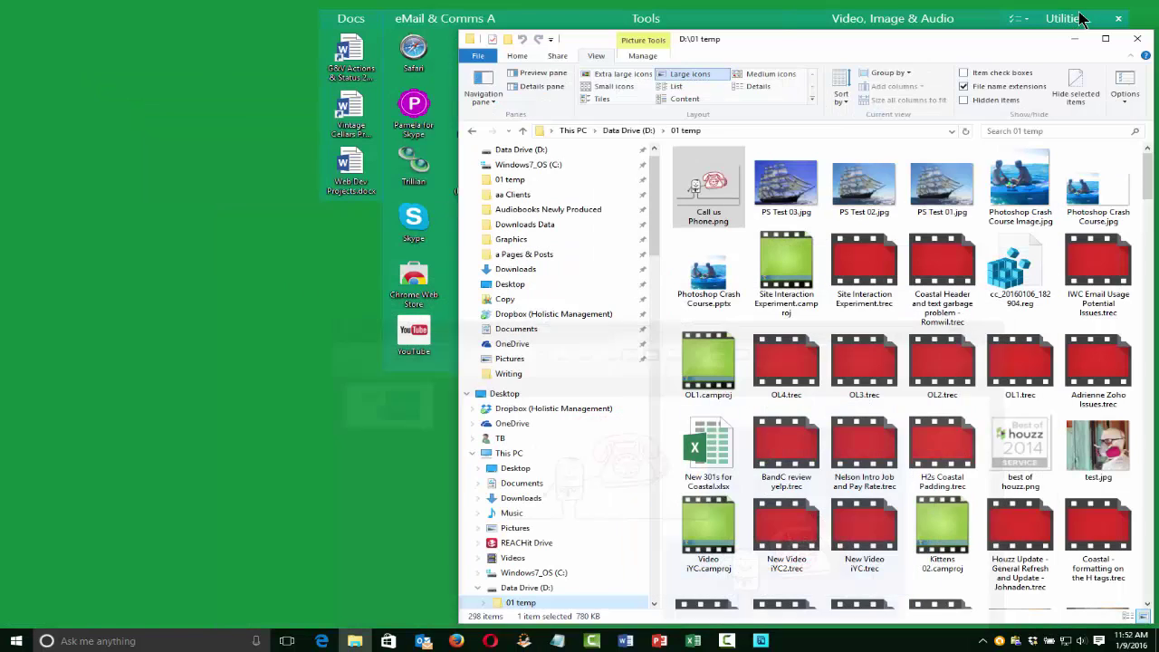
- Switch to Photoshop Elements and set the foreground color to dark green 1a5517
{"action": "left_click", "coordinate": [763, 640]}
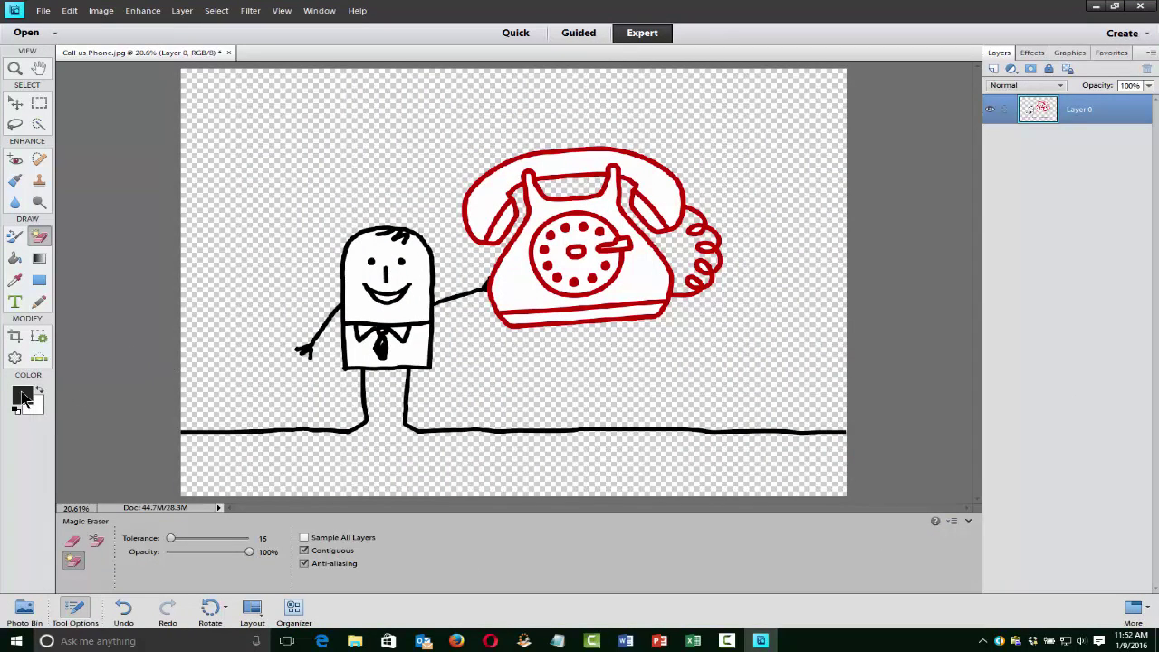
{"action": "key", "text": "i"}
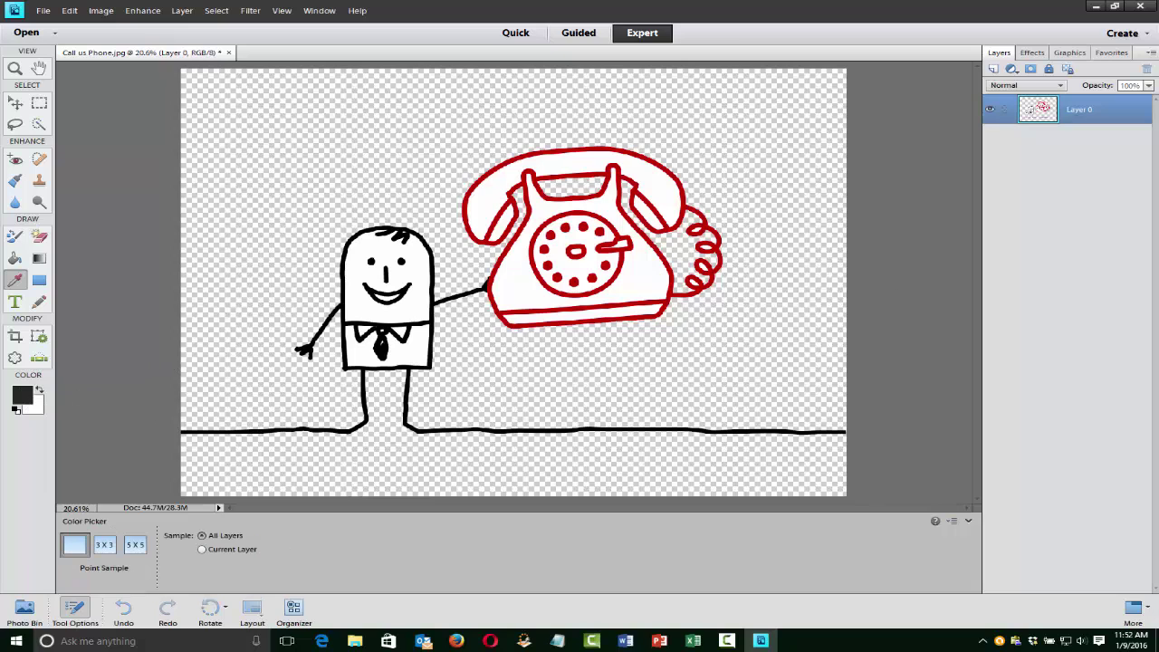
{"action": "left_click", "coordinate": [22, 396]}
{"action": "left_click_drag", "start_coordinate": [606, 275], "coordinate": [322, 140]}
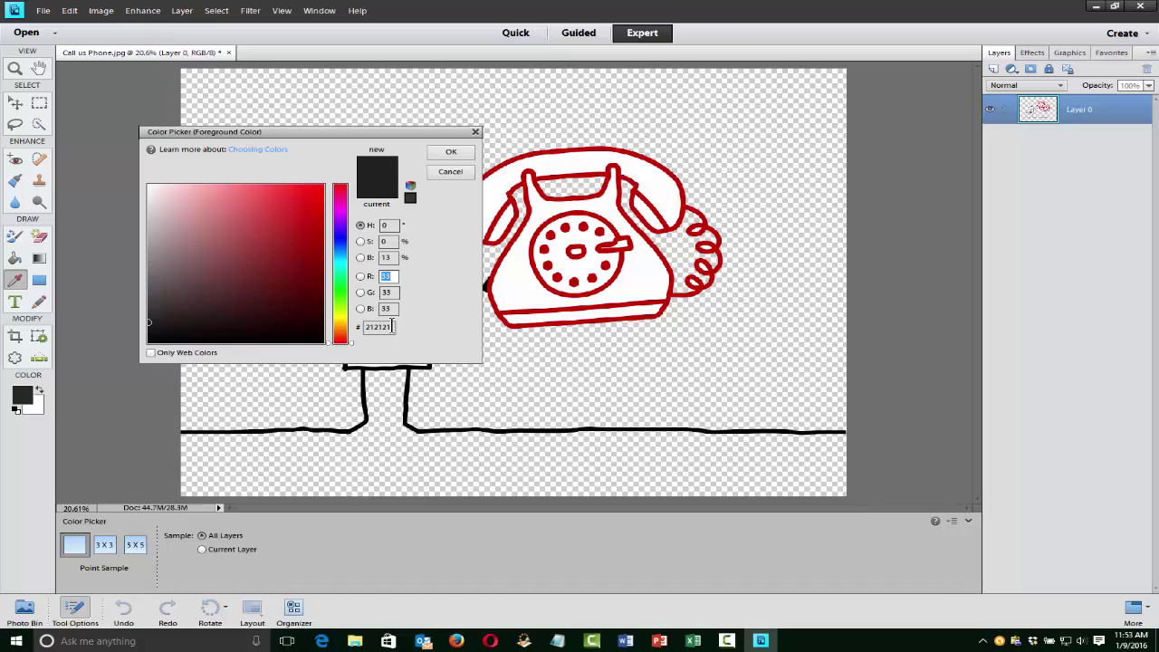
{"action": "left_click", "coordinate": [341, 293]}
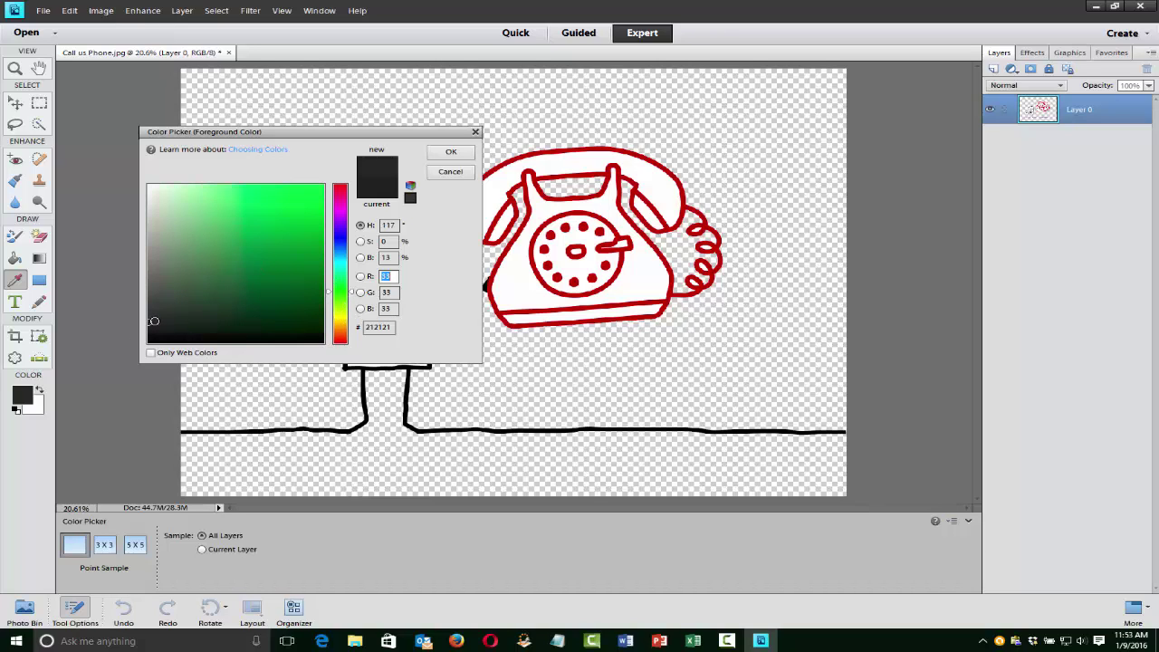
{"action": "left_click", "coordinate": [276, 290]}
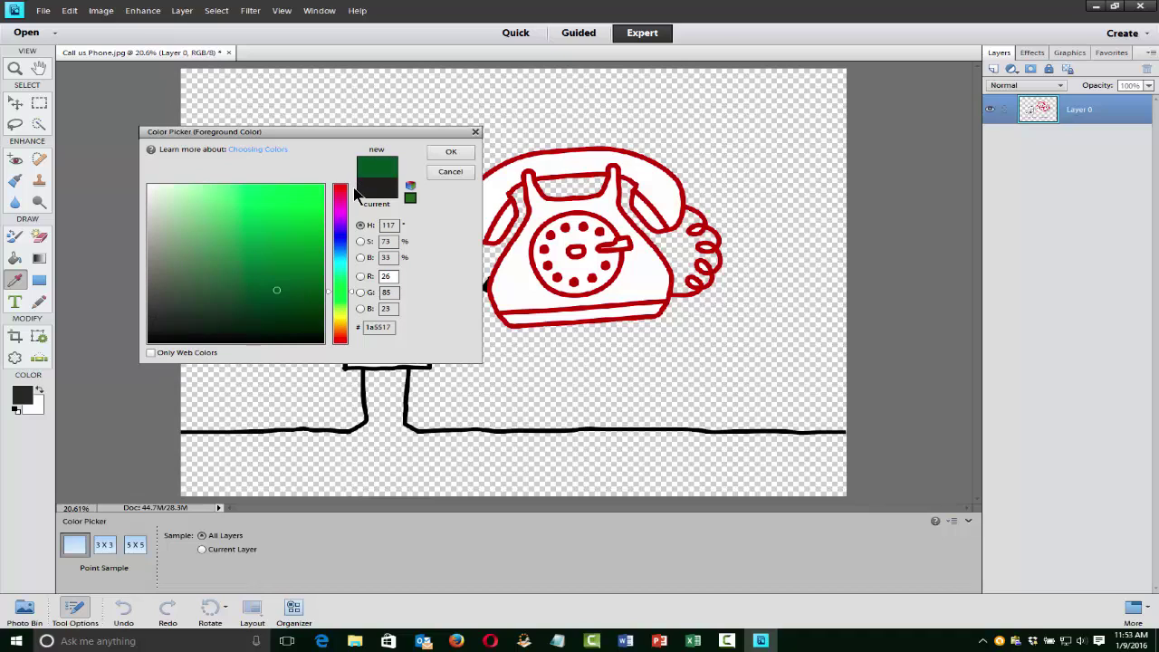
{"action": "left_click", "coordinate": [451, 153]}
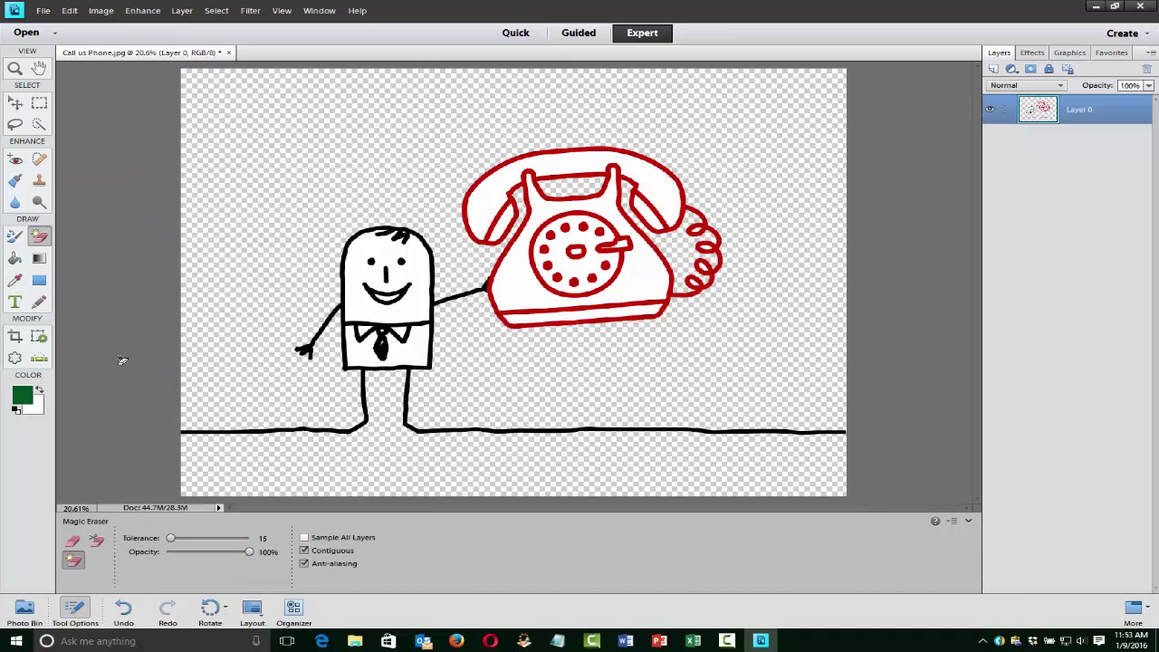
- Try filling the telephone's body and base strip with the green, using the Paint Bucket at tolerance 0
{"action": "left_click", "coordinate": [14, 258]}
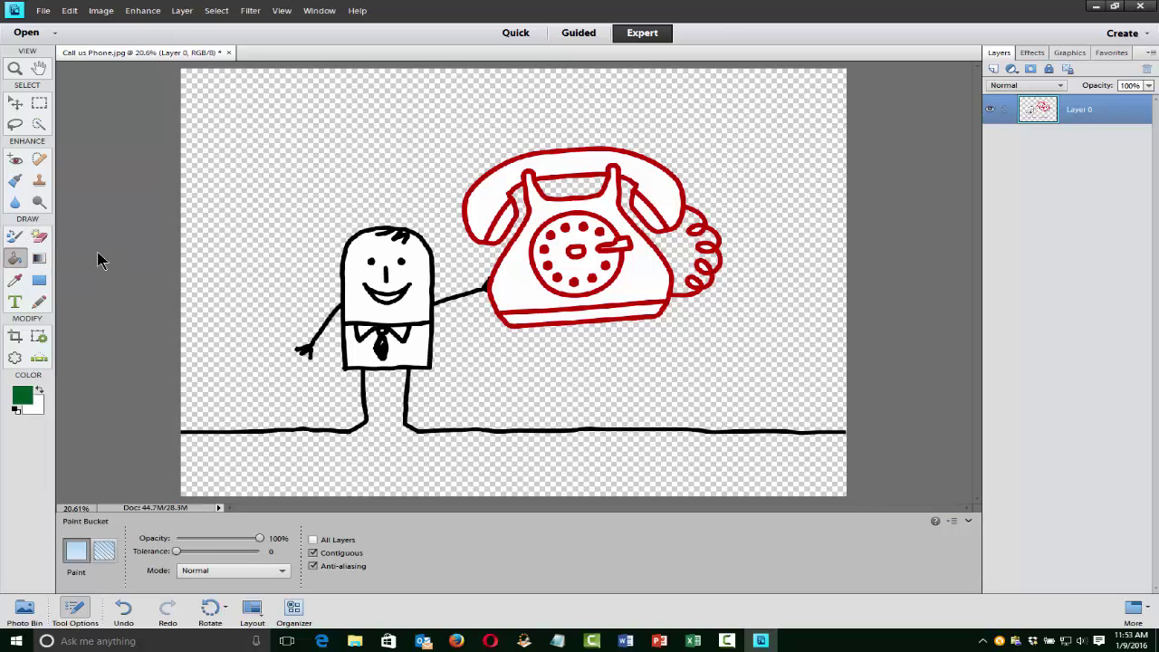
{"action": "left_click", "coordinate": [512, 280]}
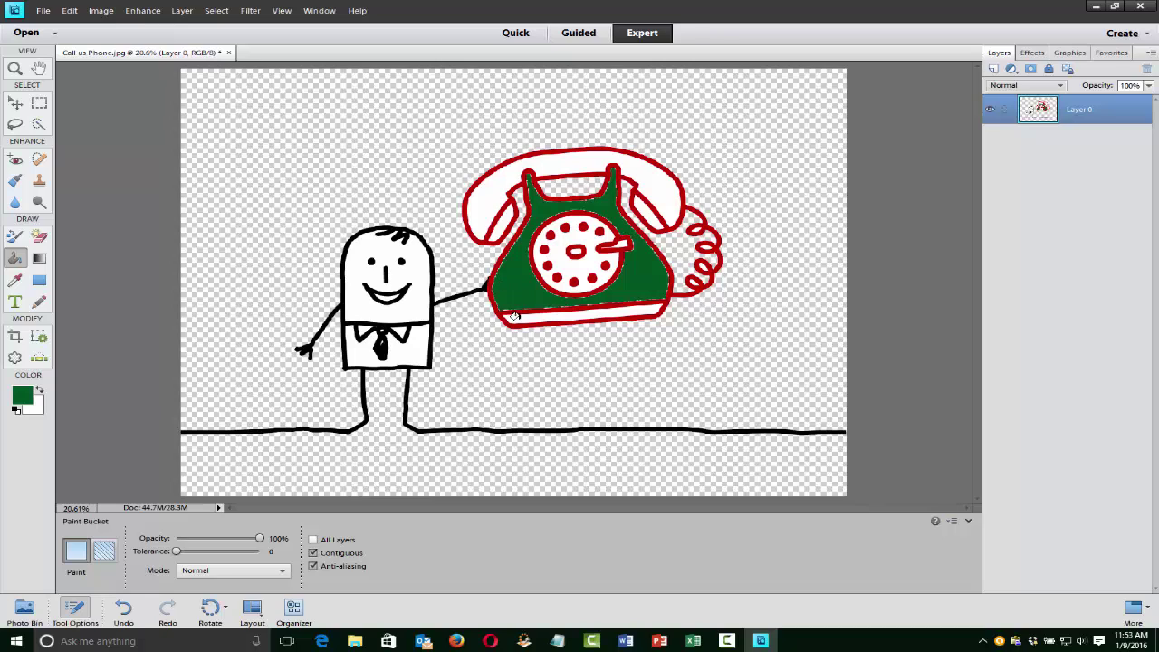
{"action": "left_click", "coordinate": [514, 315]}
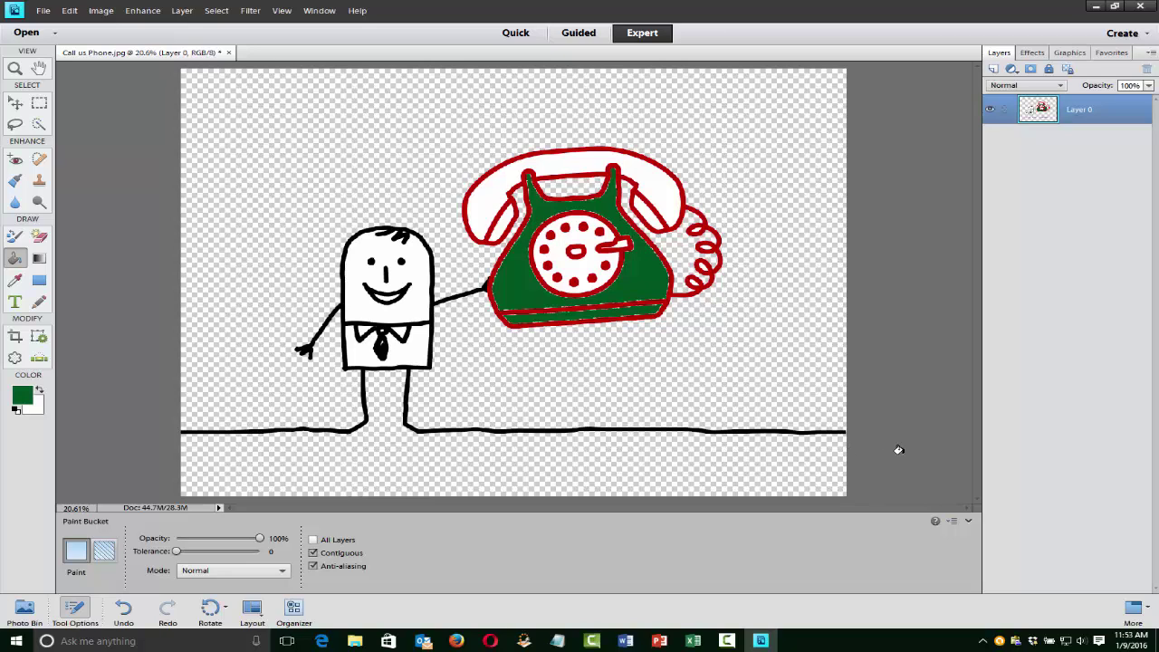
- Try to paint over the white gaps along the red line above the telephone's base with an 8 px green brush
{"action": "scroll", "coordinate": [904, 452], "scroll_direction": "up", "scroll_amount": 3}
{"action": "scroll", "coordinate": [904, 455], "scroll_direction": "up", "scroll_amount": 2}
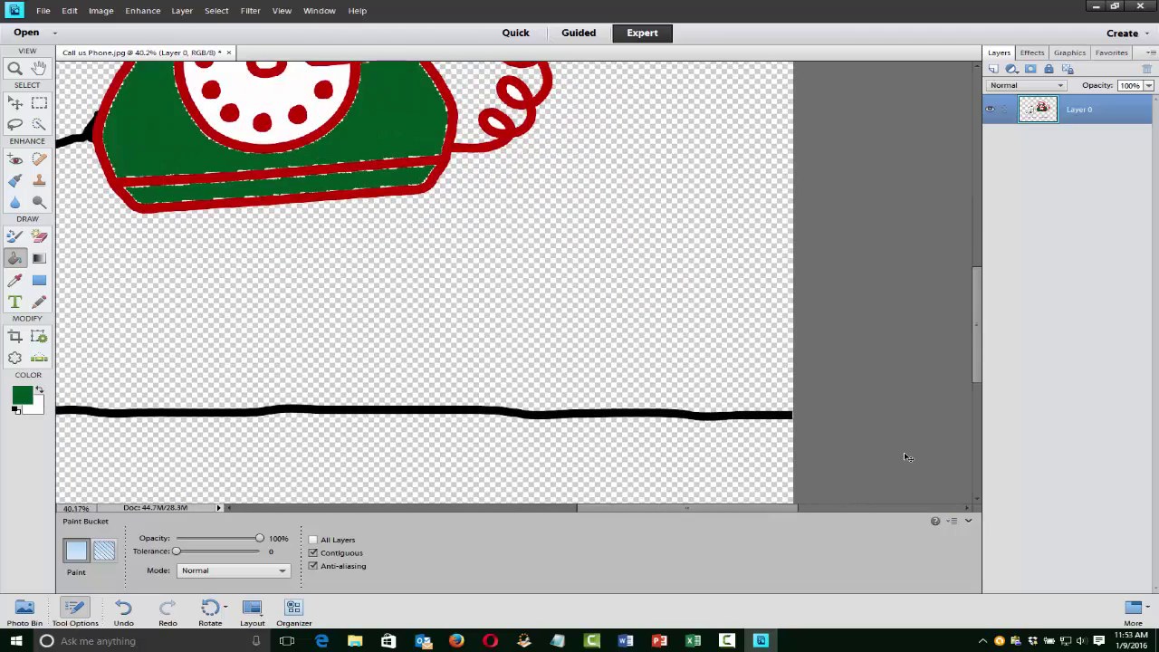
{"action": "left_click_drag", "start_coordinate": [978, 344], "coordinate": [975, 318]}
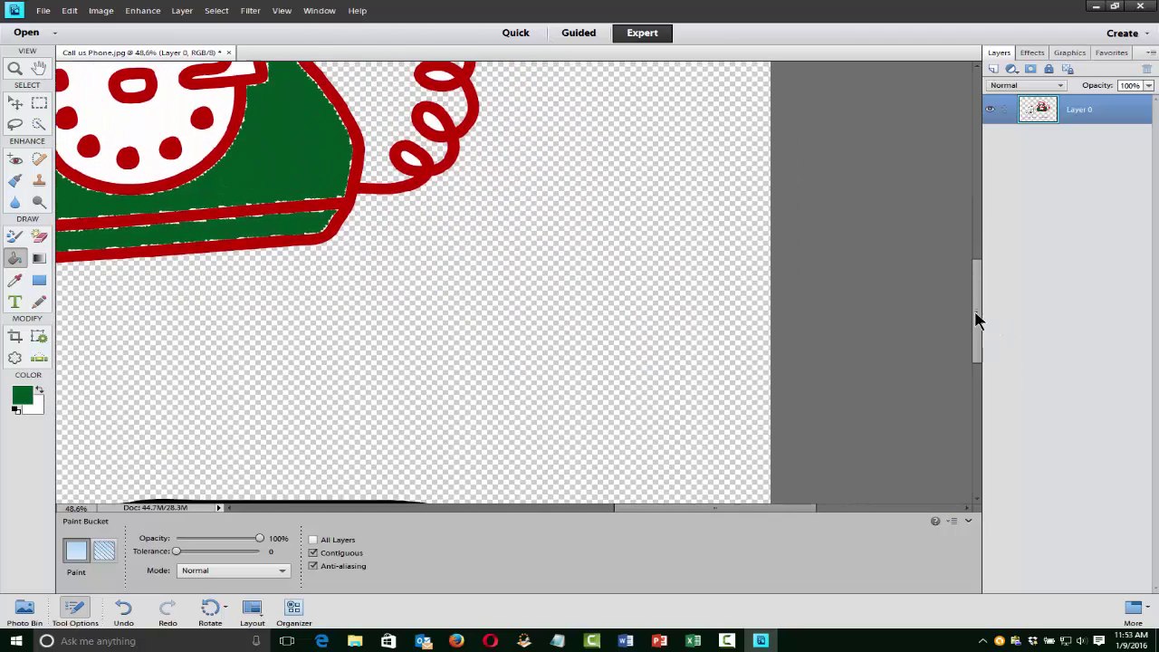
{"action": "left_click_drag", "start_coordinate": [773, 510], "coordinate": [711, 510]}
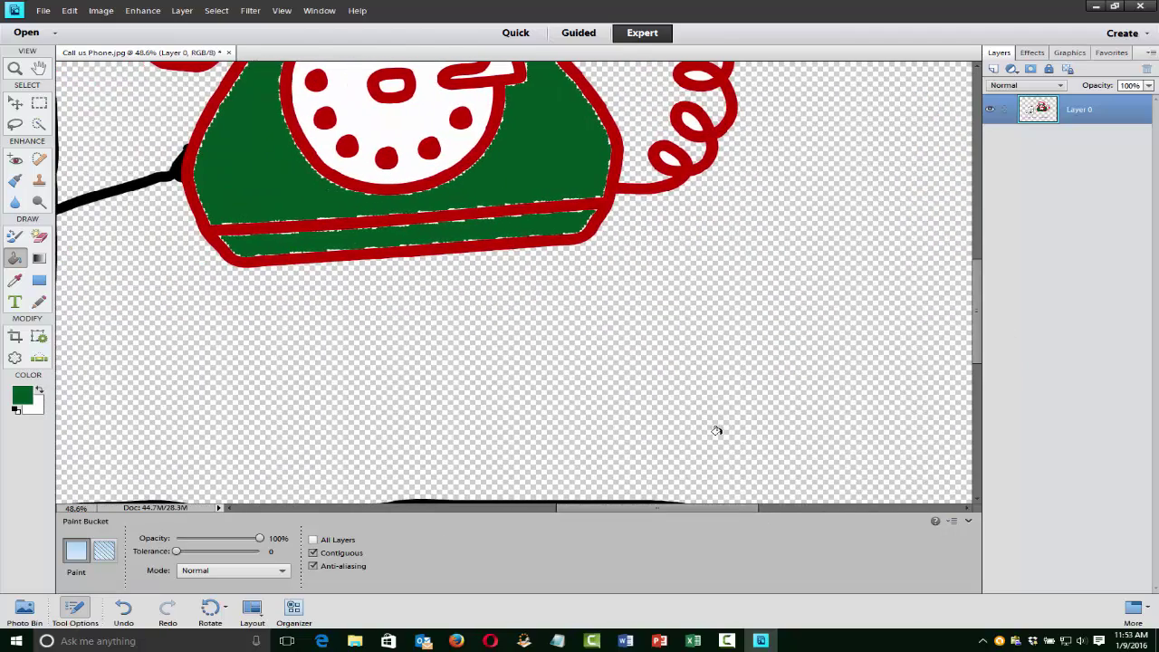
{"action": "scroll", "coordinate": [716, 432], "scroll_direction": "up", "scroll_amount": 3}
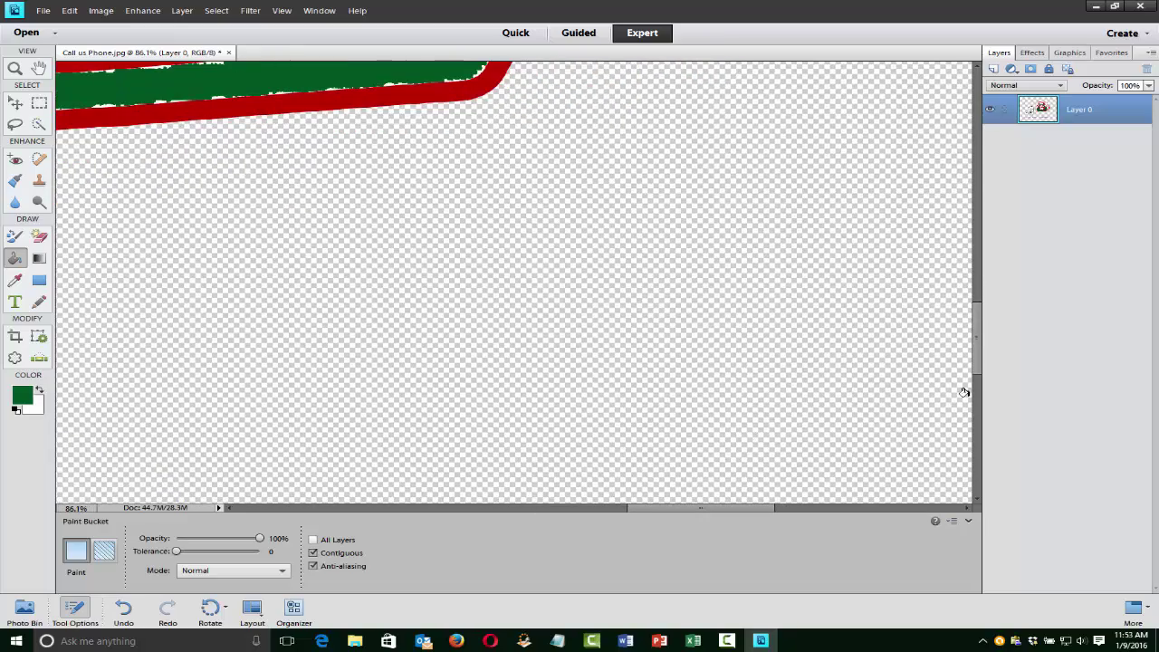
{"action": "left_click_drag", "start_coordinate": [978, 378], "coordinate": [981, 337]}
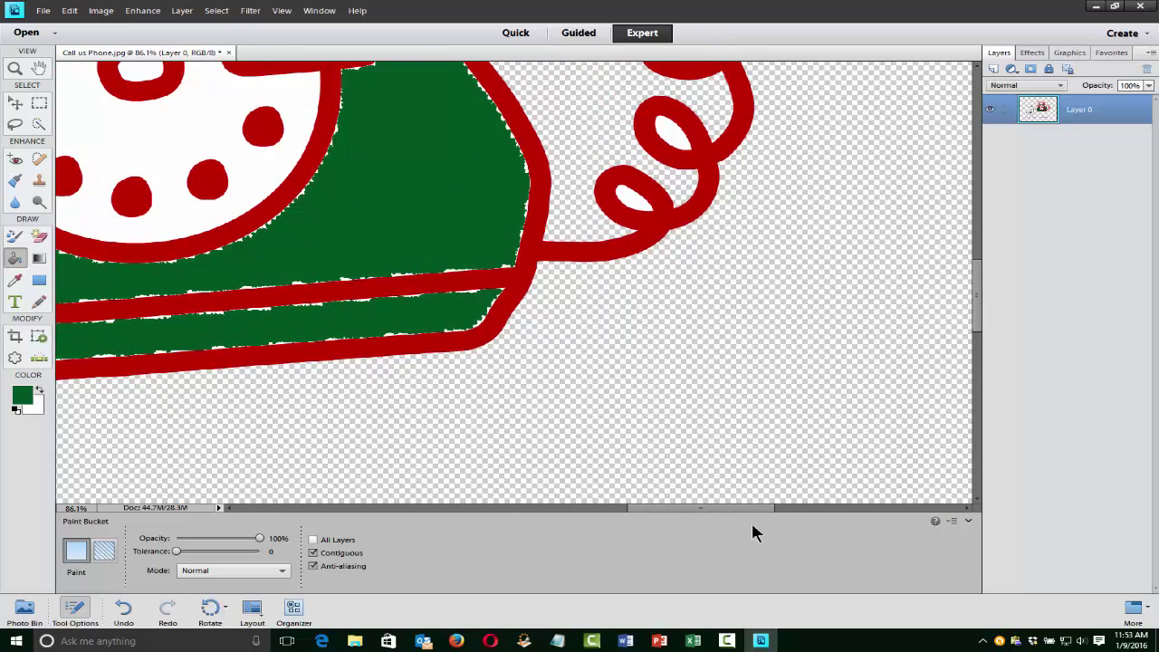
{"action": "left_click_drag", "start_coordinate": [745, 508], "coordinate": [694, 508]}
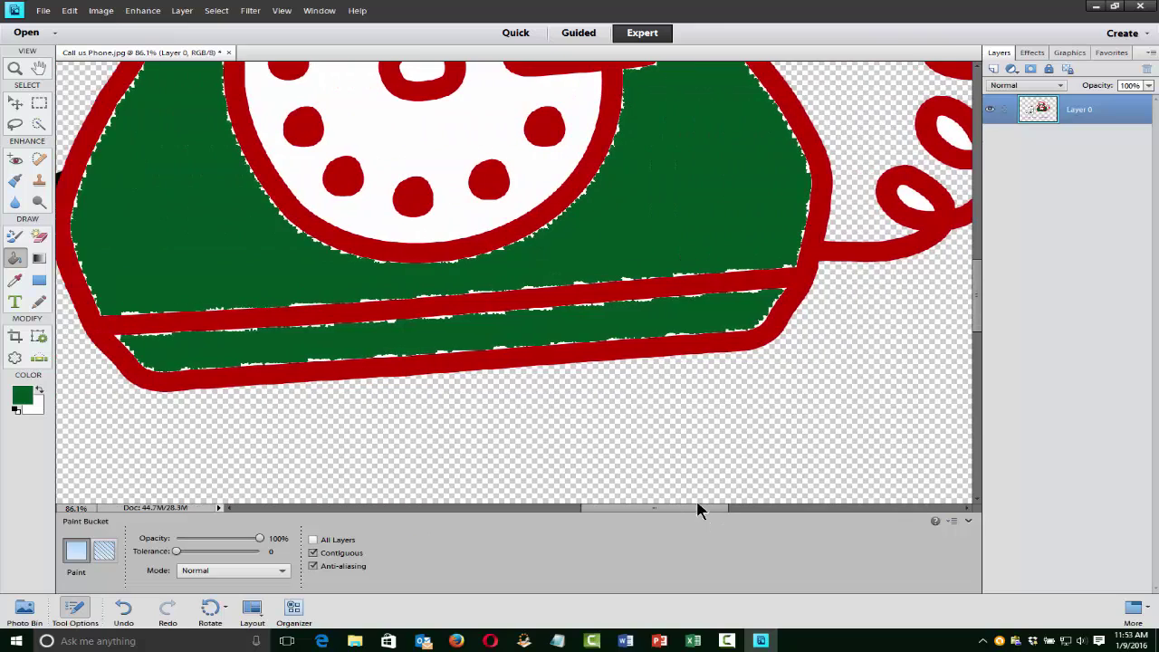
{"action": "left_click", "coordinate": [14, 236]}
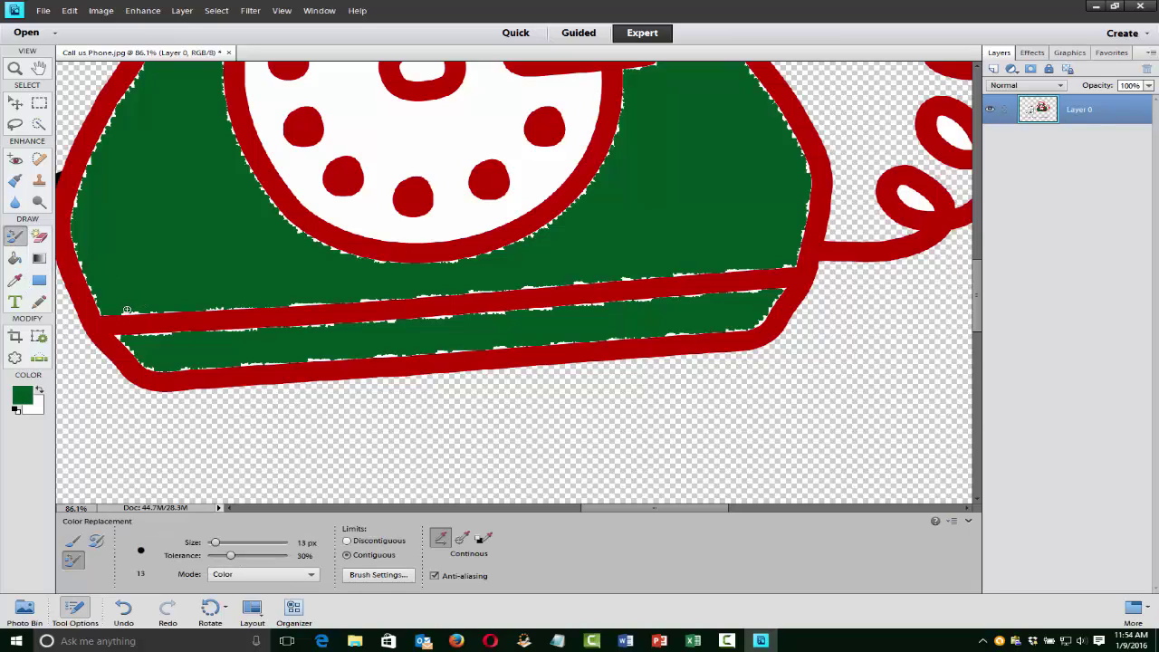
{"action": "scroll", "coordinate": [271, 299], "scroll_direction": "up", "scroll_amount": 5}
{"action": "left_click", "coordinate": [72, 541]}
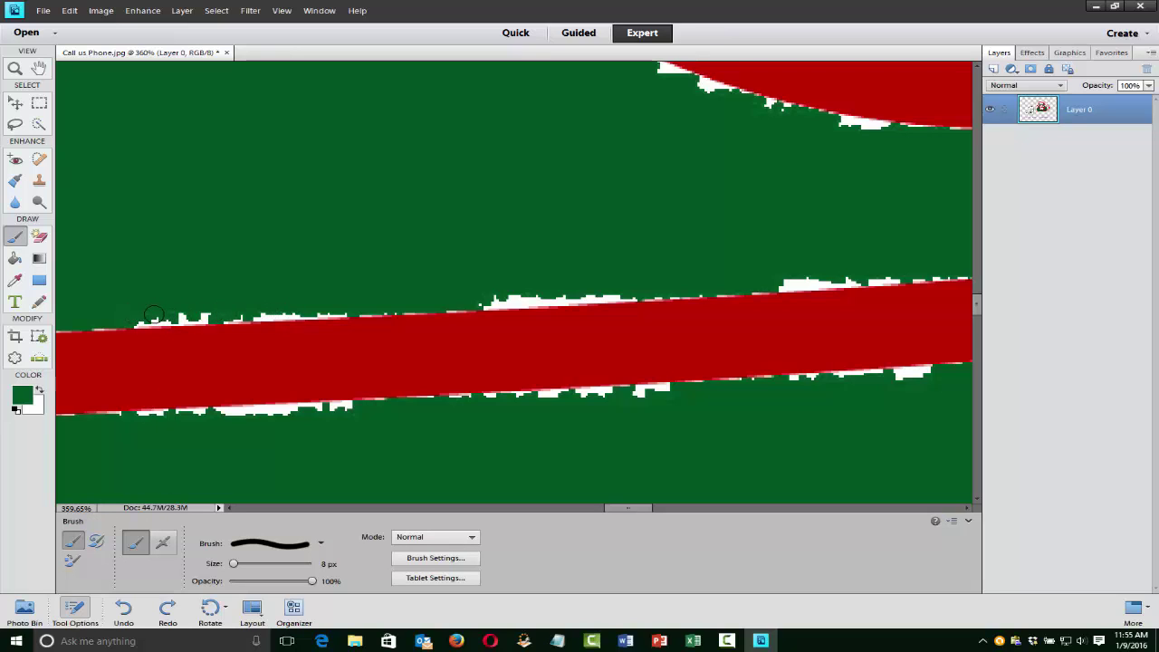
{"action": "mouse_move", "coordinate": [154, 315]}
{"action": "left_mouse_down"}
{"action": "mouse_move", "coordinate": [206, 313]}
{"action": "mouse_move", "coordinate": [130, 318]}
{"action": "mouse_move", "coordinate": [169, 315]}
{"action": "left_mouse_up"}
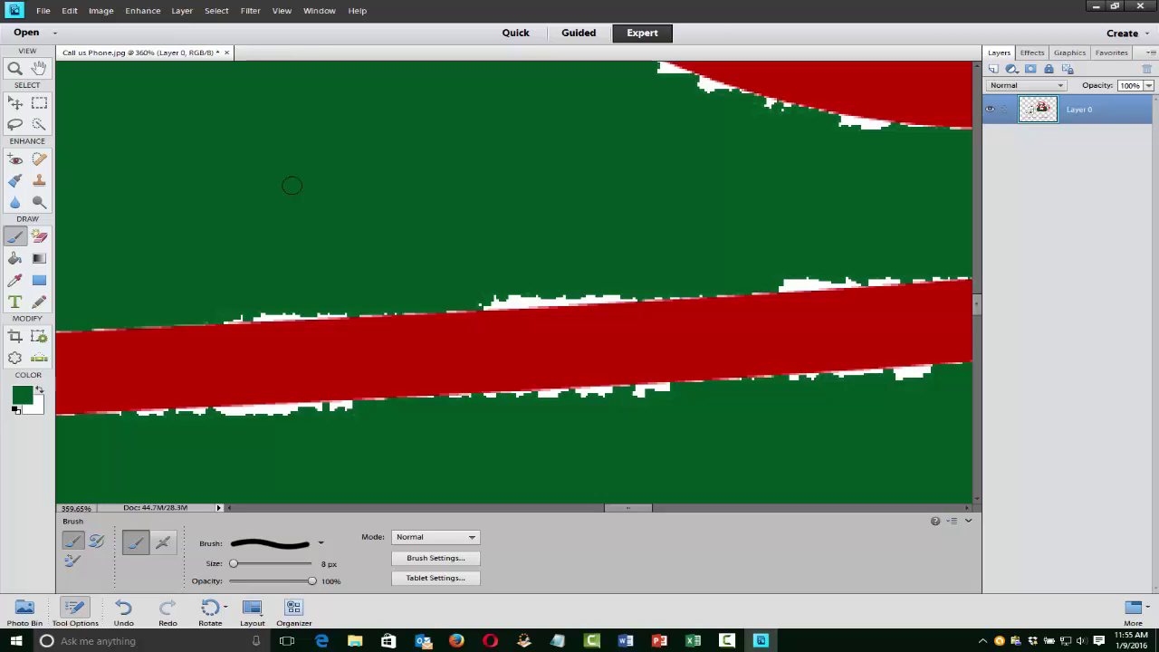
{"action": "key", "text": "ctrl+z"}
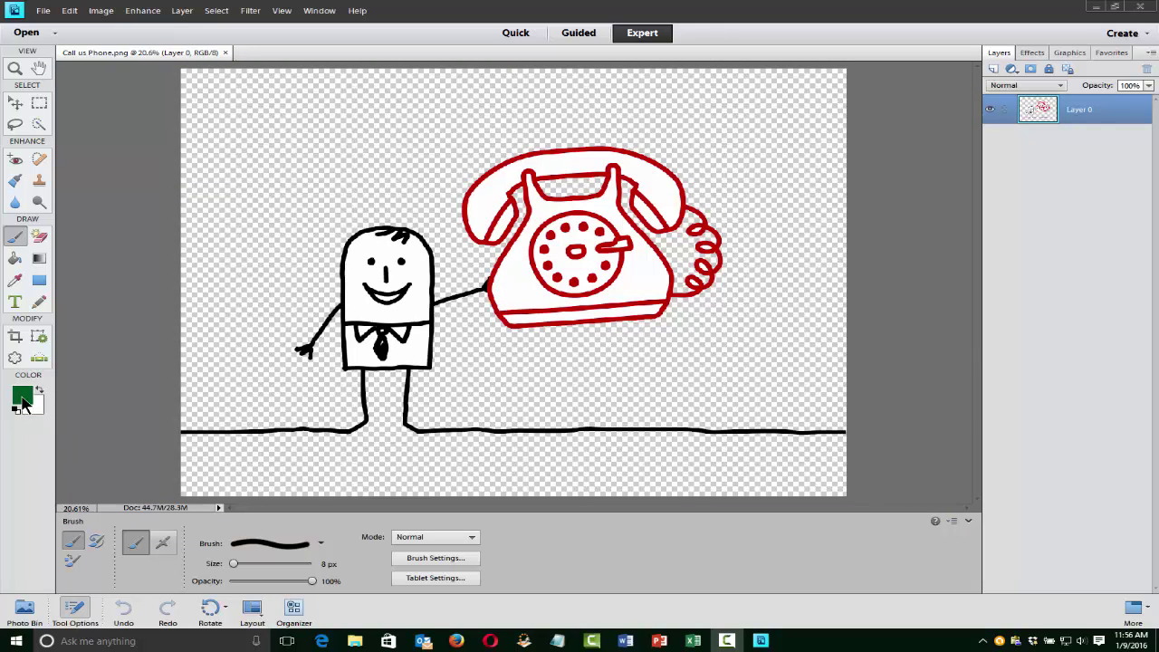
- Fill the telephone's body, base strip, handset and both handset end pieces with green, using the Paint Bucket at tolerance 101
{"action": "left_click", "coordinate": [16, 261]}
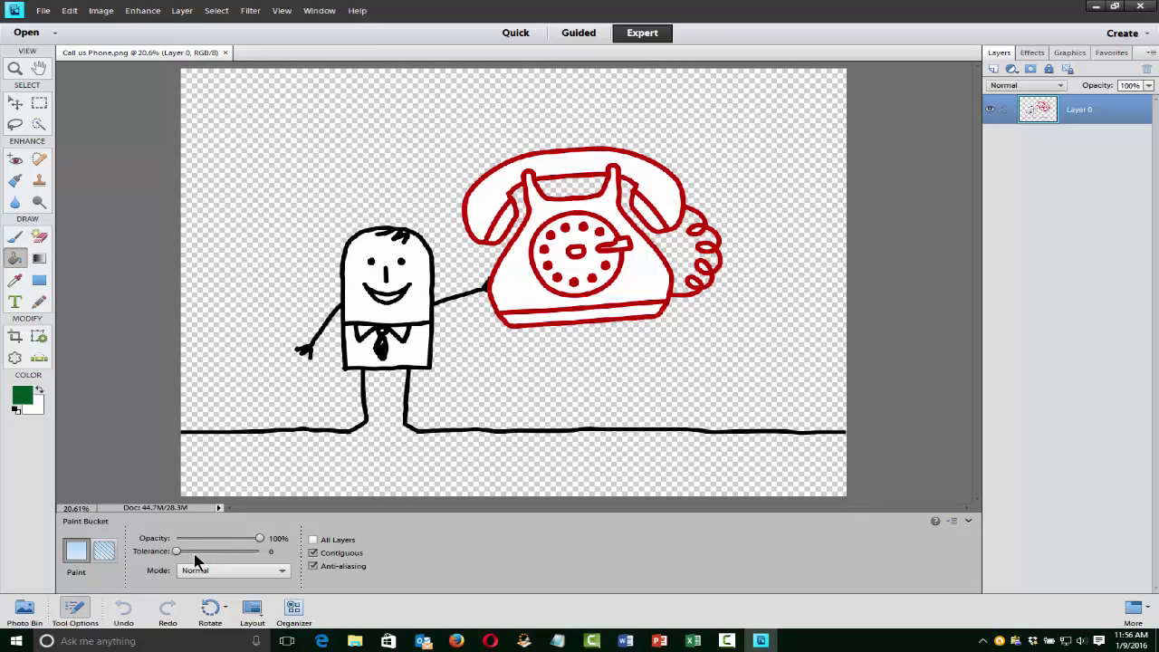
{"action": "left_click_drag", "start_coordinate": [176, 554], "coordinate": [209, 563]}
{"action": "left_click", "coordinate": [514, 284]}
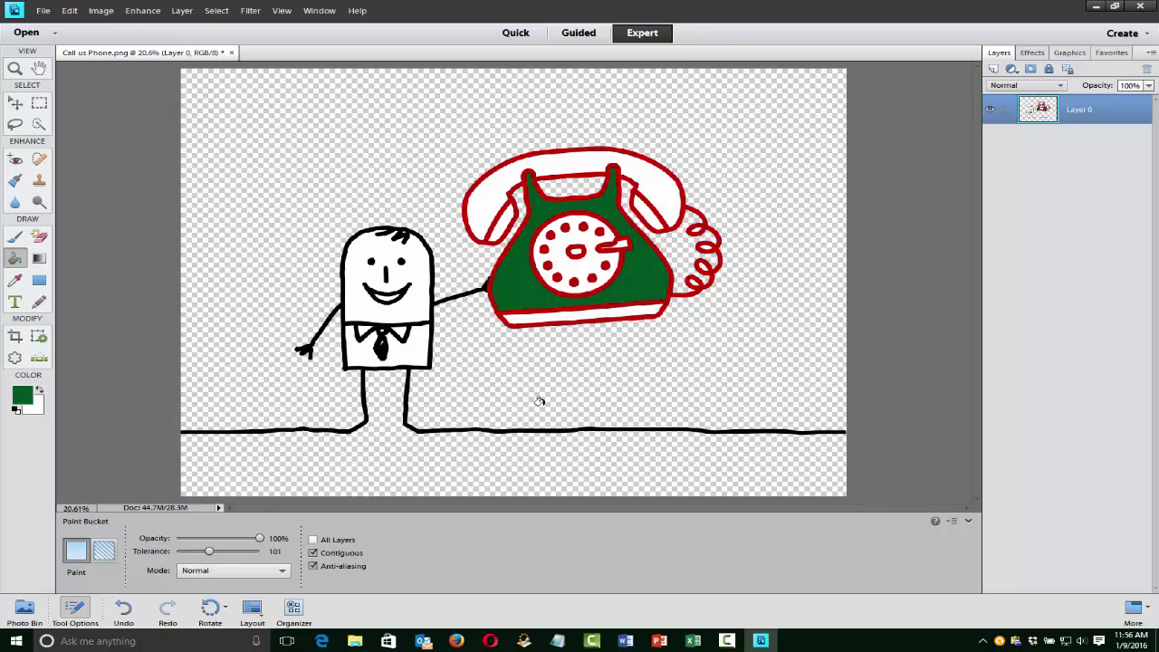
{"action": "left_click", "coordinate": [517, 315]}
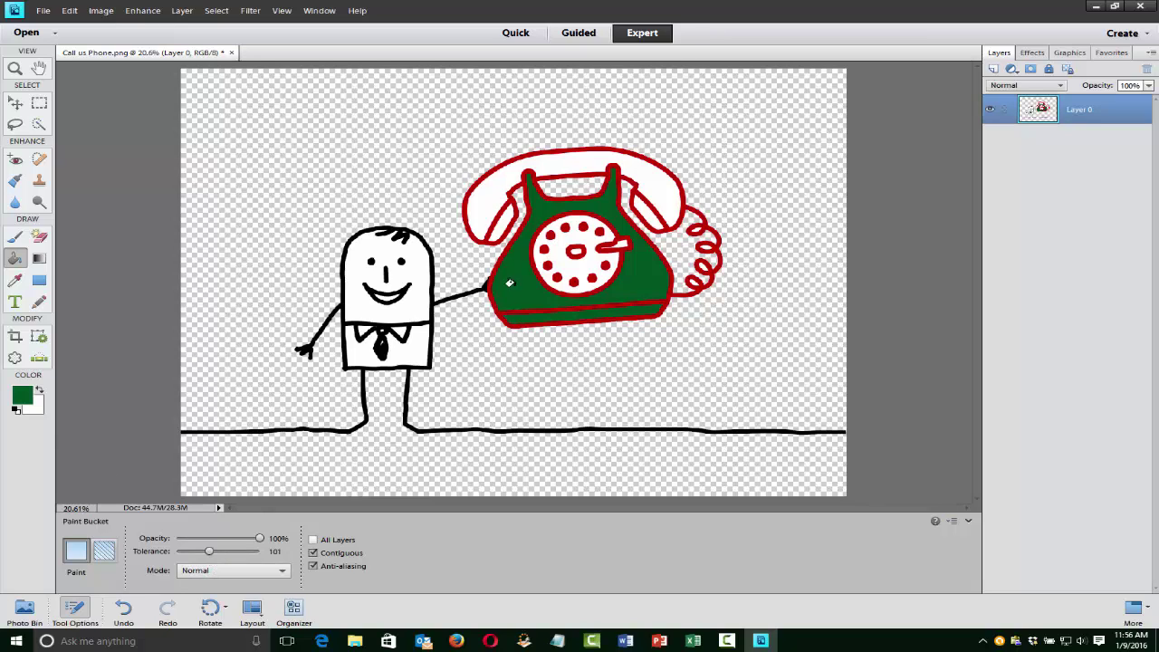
{"action": "left_click", "coordinate": [492, 205]}
{"action": "left_click", "coordinate": [498, 214]}
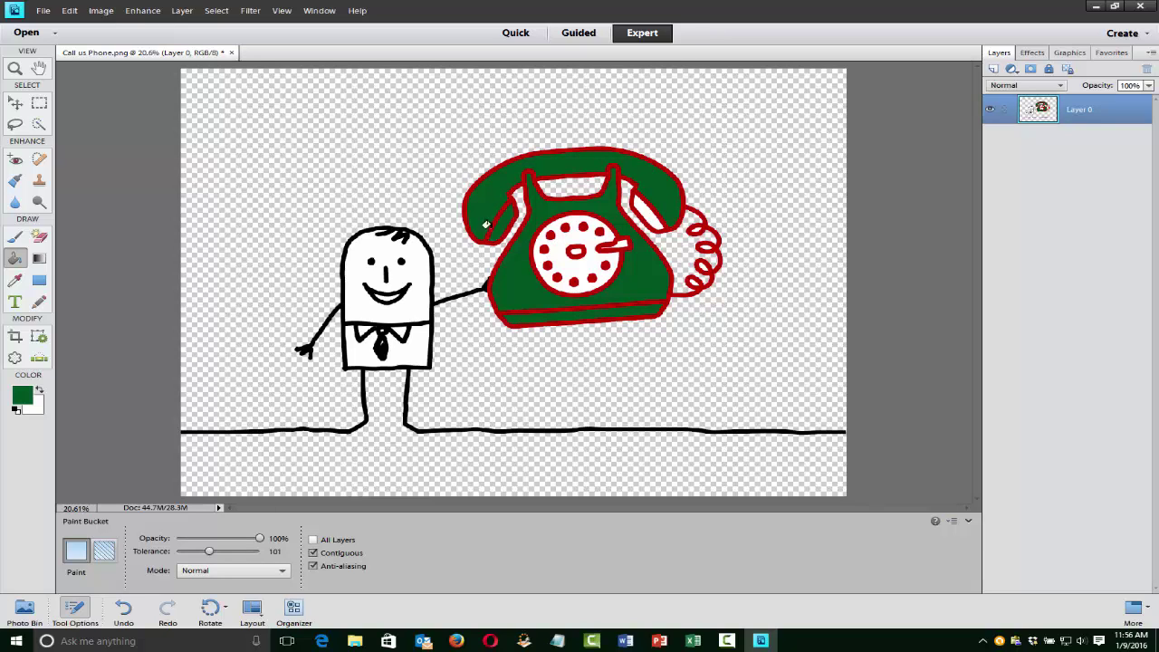
{"action": "left_click", "coordinate": [641, 208]}
- Set the foreground color to a mustard yellow and fill the telephone's round dial with it
{"action": "left_click", "coordinate": [23, 399]}
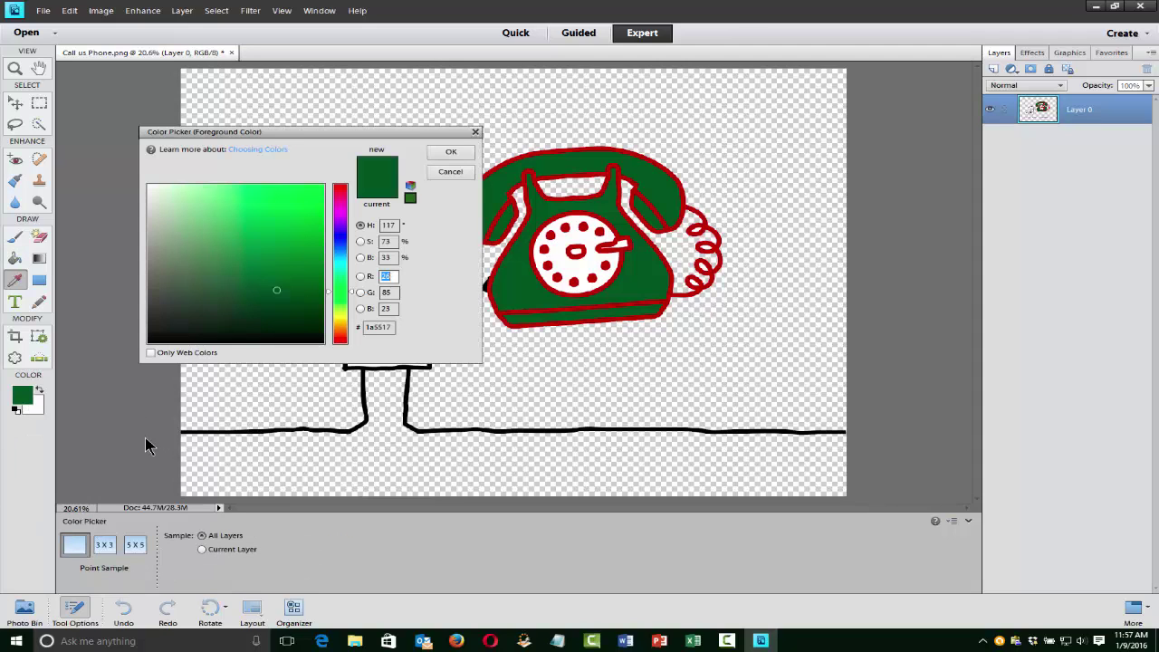
{"action": "left_click", "coordinate": [340, 318]}
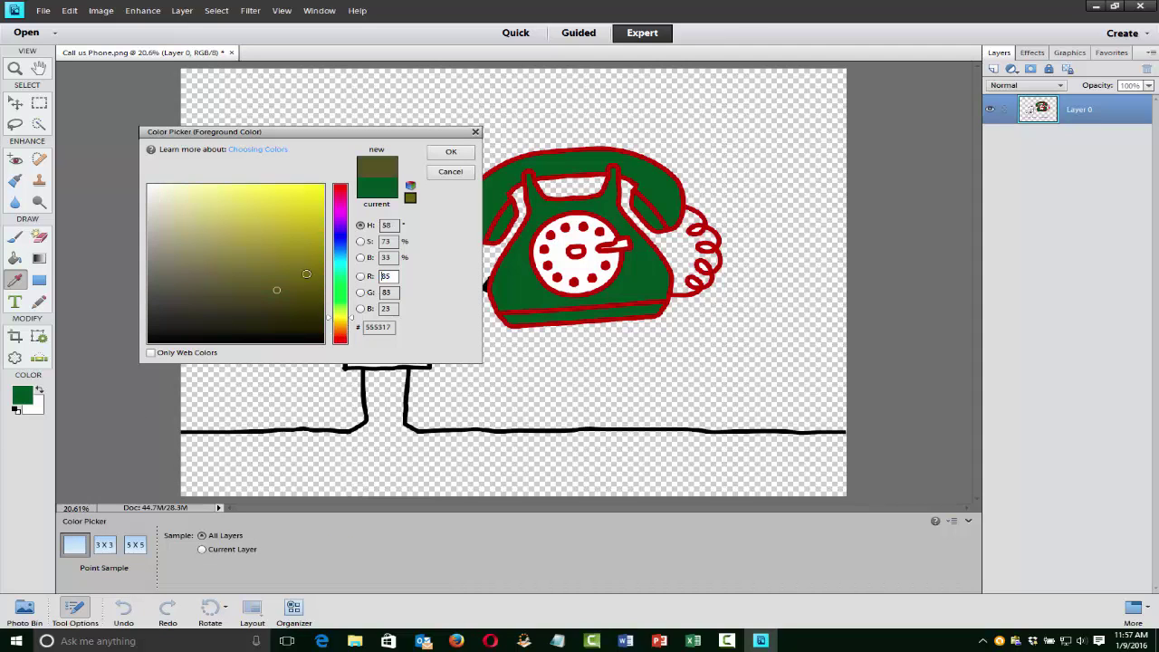
{"action": "left_click", "coordinate": [304, 236]}
{"action": "left_click", "coordinate": [447, 153]}
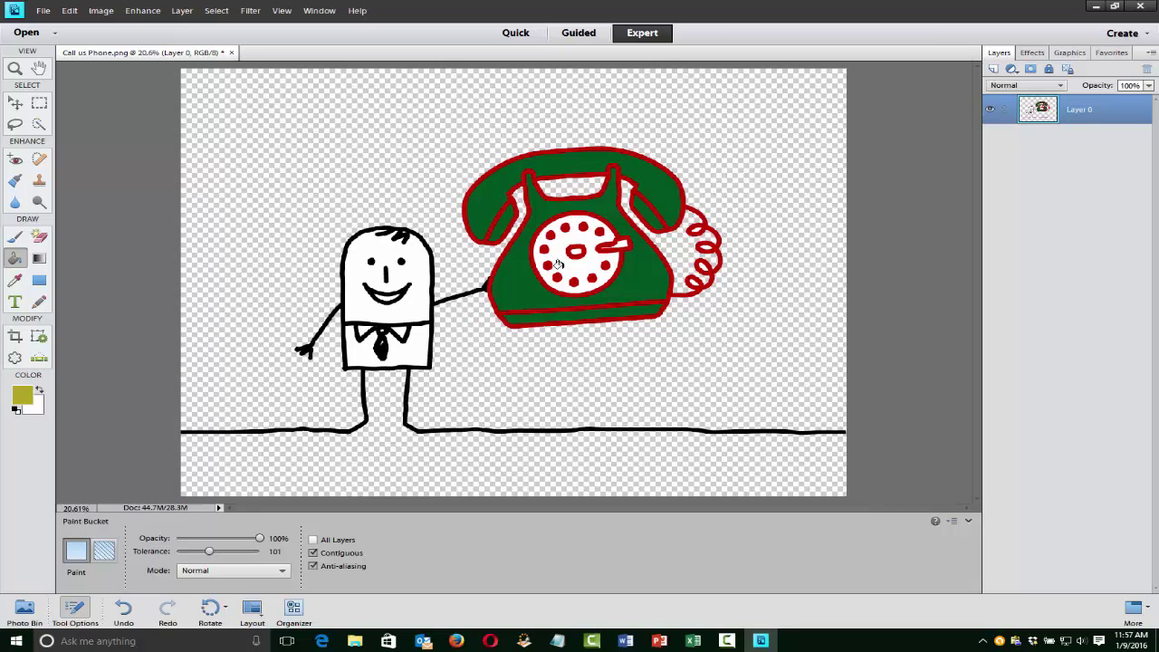
{"action": "left_click", "coordinate": [562, 261]}
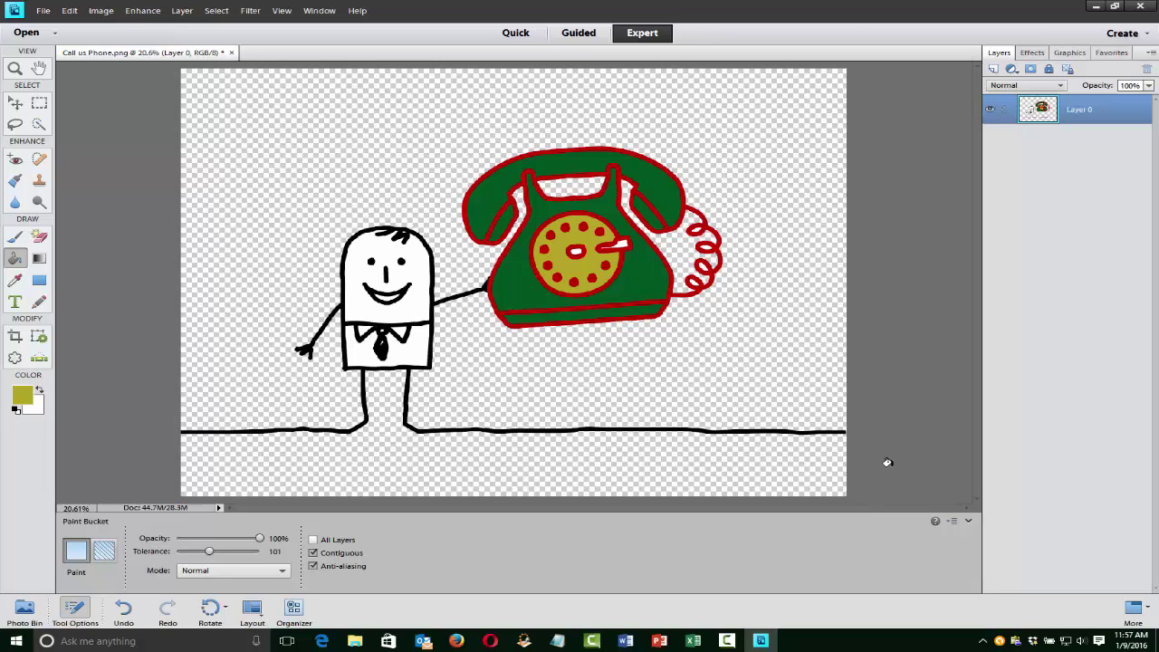
- Save the coloured cartoon as a PNG copy named Call us Phone 02.png in the 01 temp folder, with interlacing set to None
{"action": "left_click", "coordinate": [43, 12]}
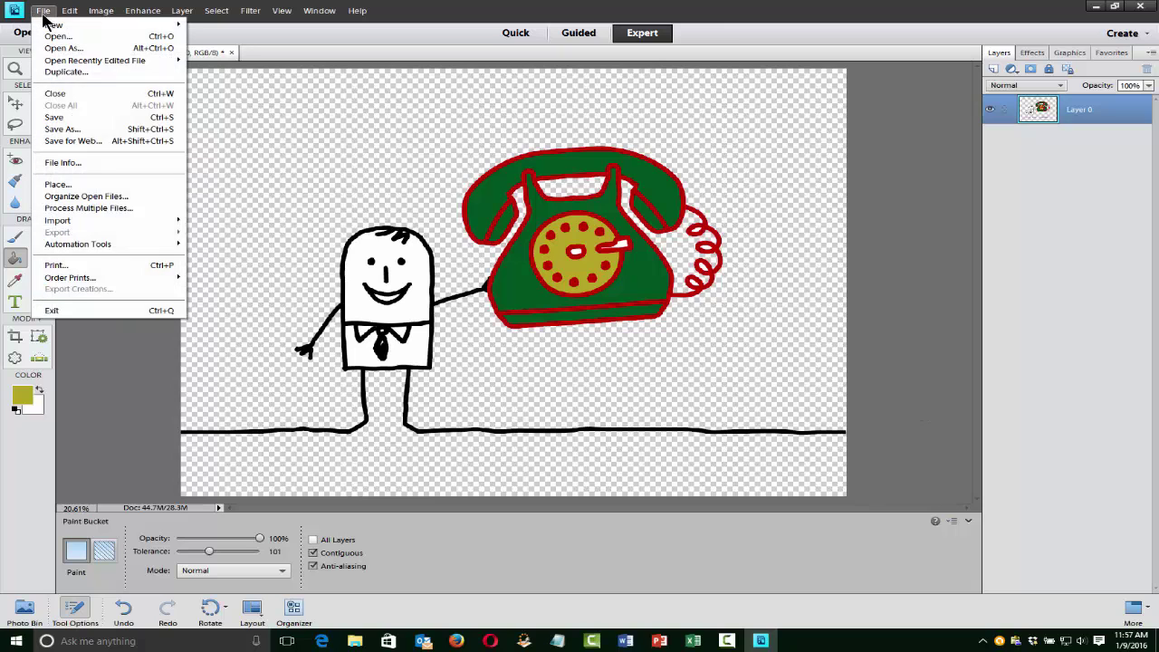
{"action": "left_click", "coordinate": [107, 129]}
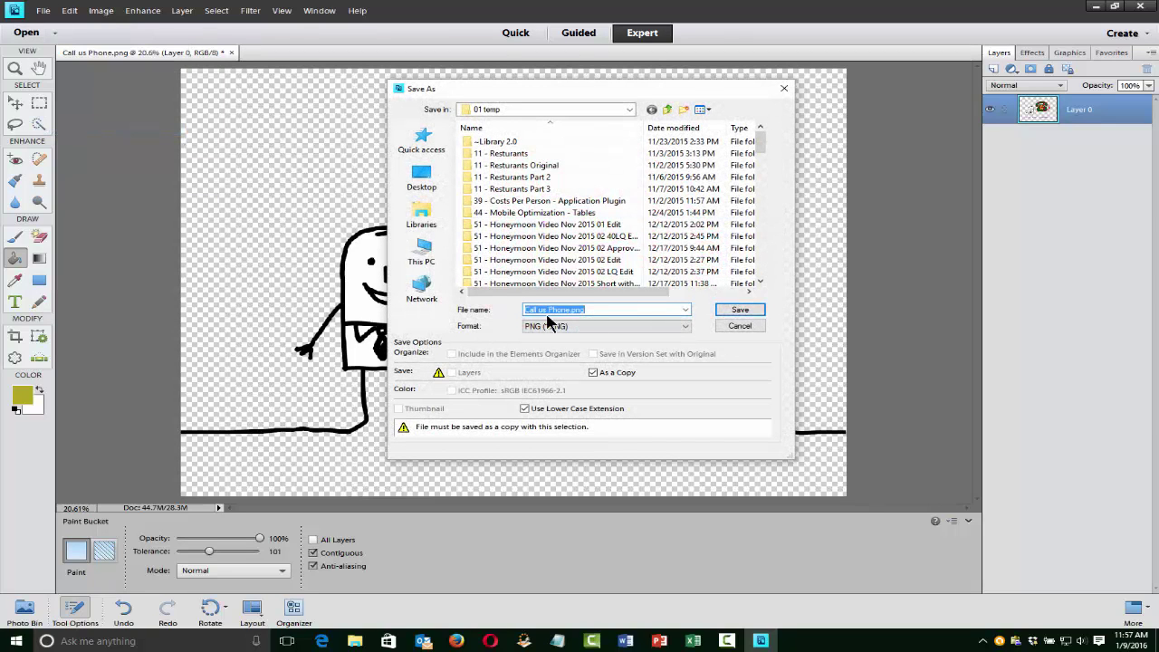
{"action": "left_click", "coordinate": [570, 310]}
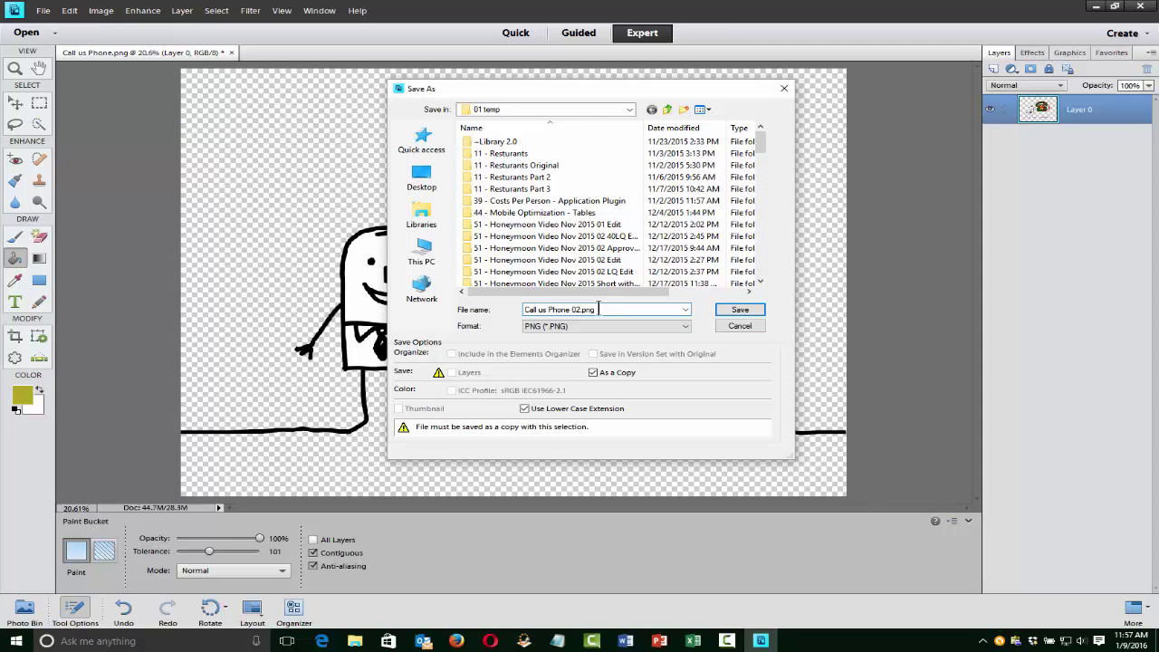
{"action": "left_click", "coordinate": [740, 310]}
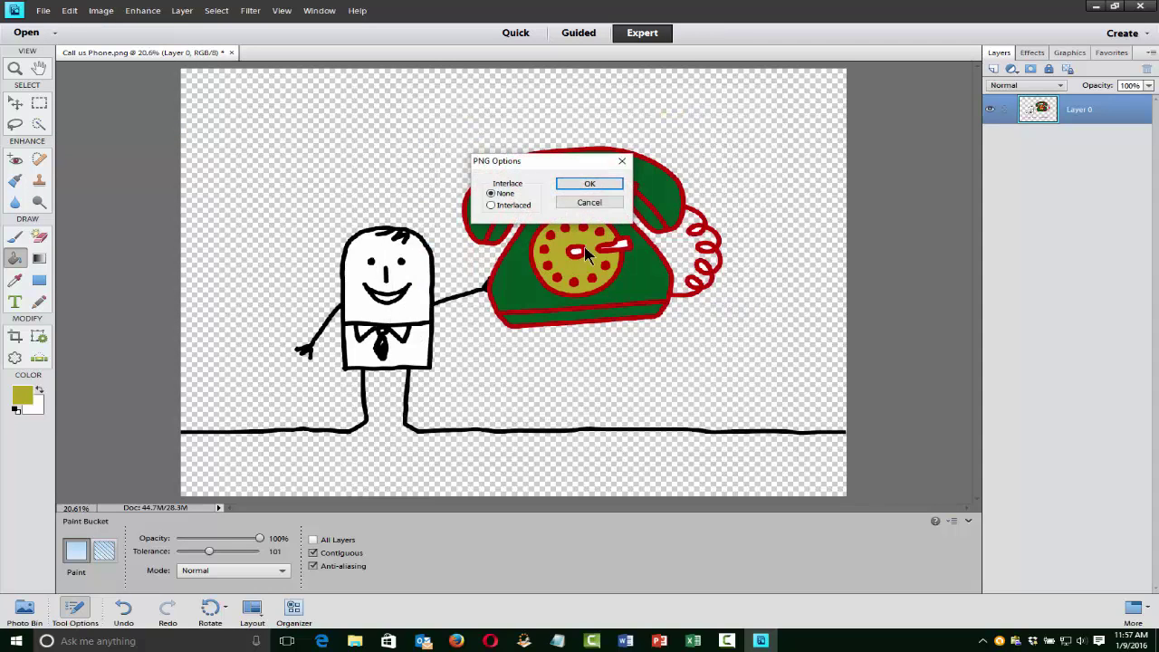
{"action": "left_click", "coordinate": [585, 183]}
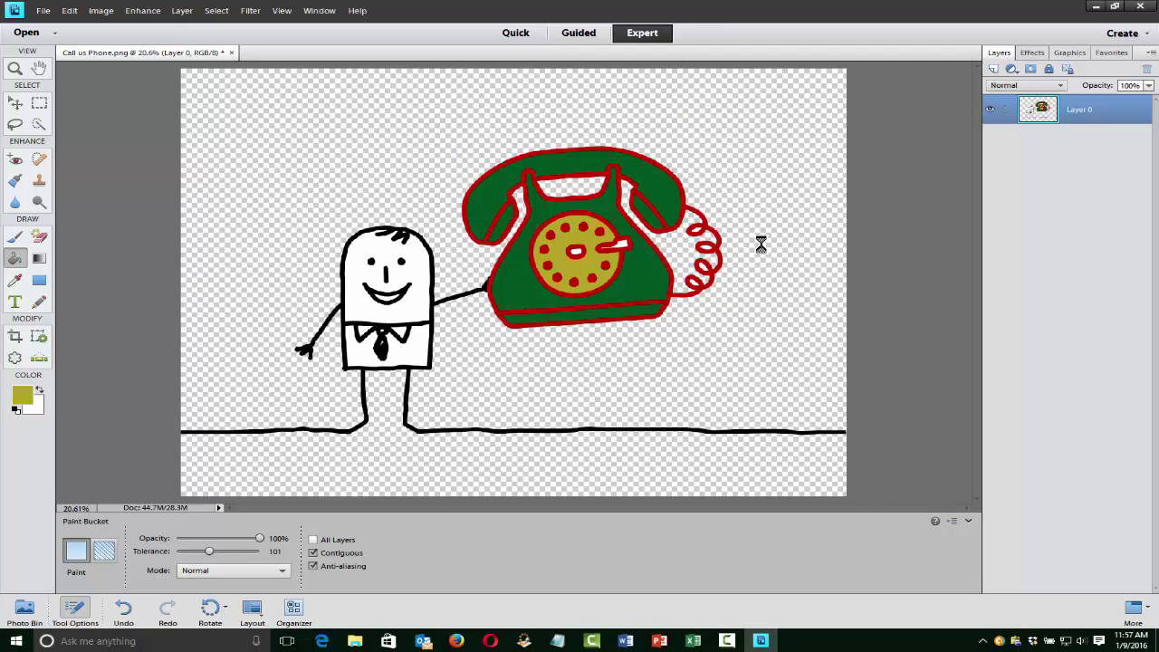
- Insert Call us Phone 02.png from the 01 temp folder into the slide of the open PowerPoint presentation
{"action": "left_click", "coordinate": [354, 641]}
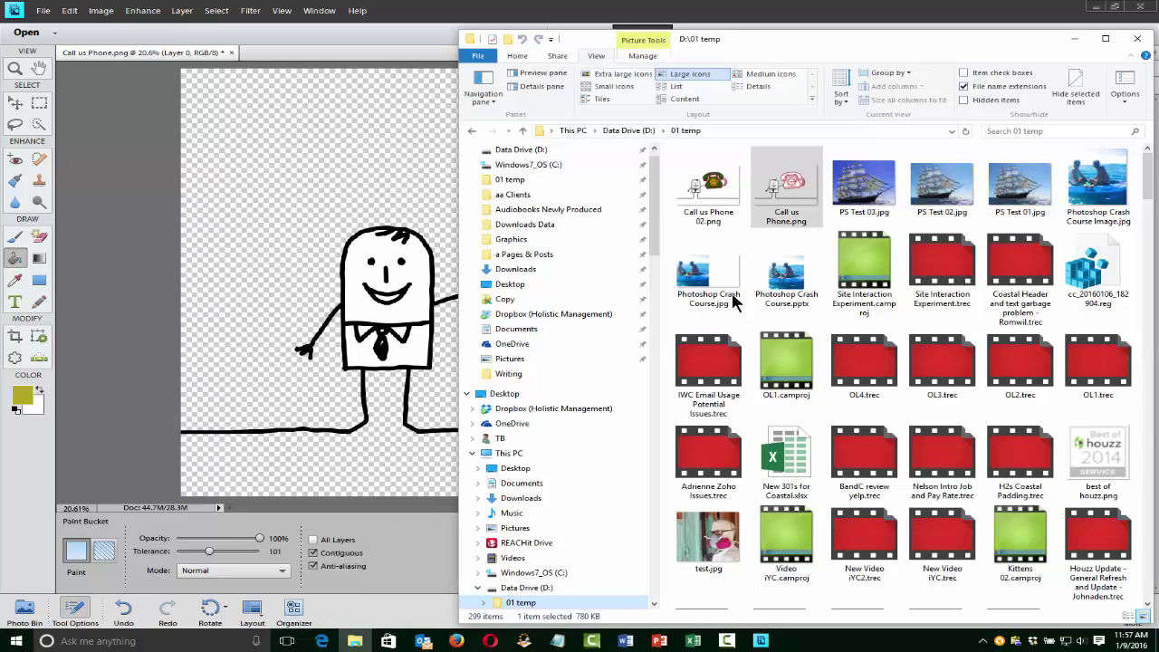
{"action": "left_click", "coordinate": [723, 198]}
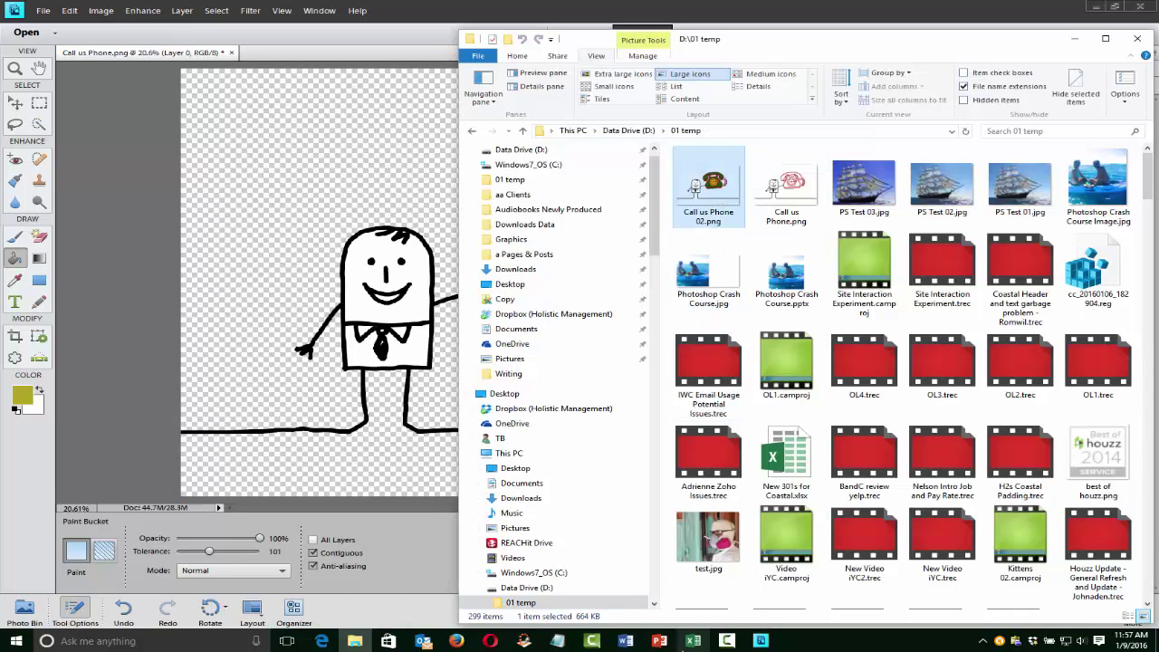
{"action": "left_click", "coordinate": [659, 641]}
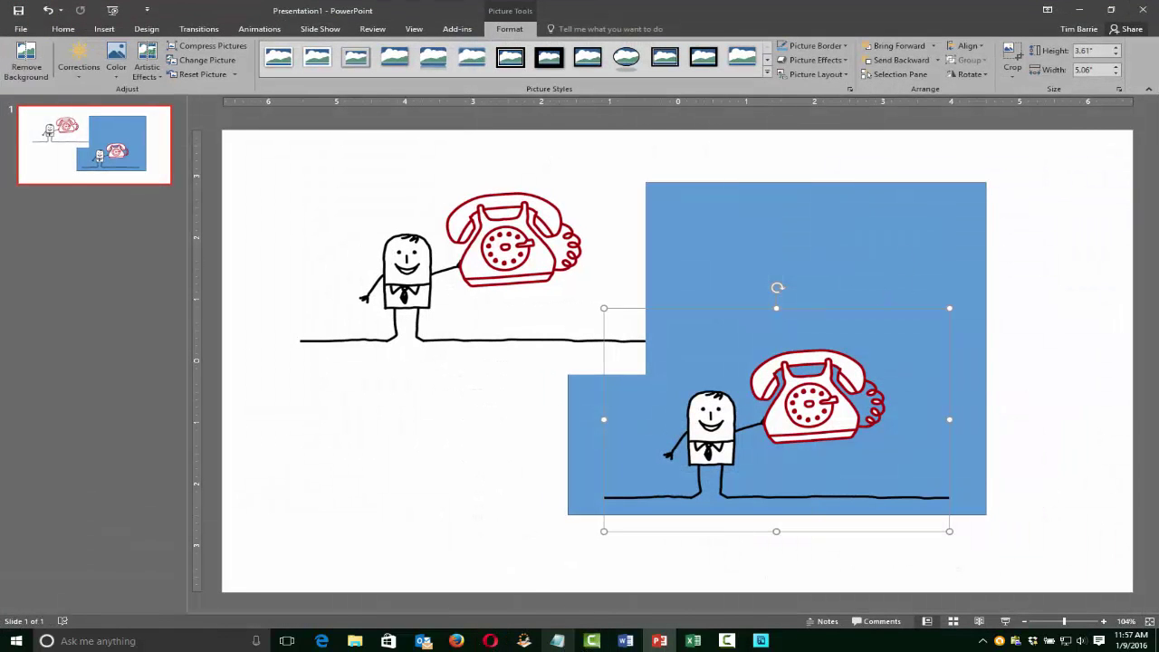
{"action": "left_click", "coordinate": [354, 640]}
{"action": "left_click_drag", "start_coordinate": [710, 200], "coordinate": [401, 453]}
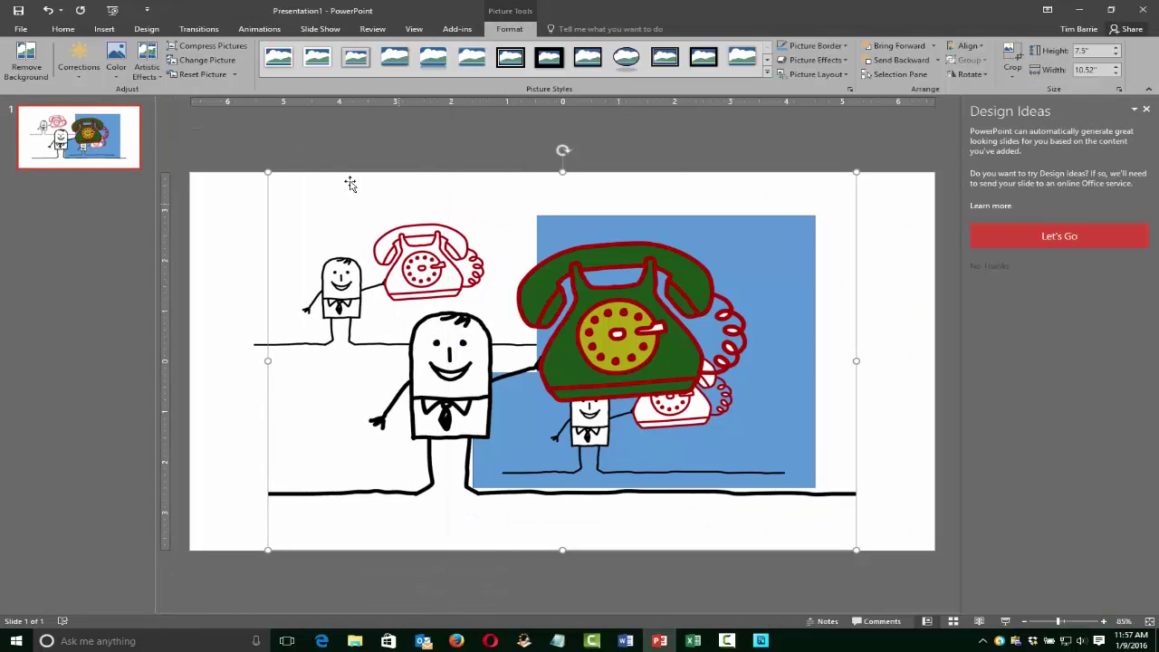
- Shrink the inserted coloured cartoon to about 3 by 4.2 inches and place it over the upper part of the blue area
{"action": "left_click_drag", "start_coordinate": [268, 173], "coordinate": [665, 426]}
{"action": "left_click_drag", "start_coordinate": [922, 500], "coordinate": [929, 241]}
{"action": "left_click_drag", "start_coordinate": [807, 328], "coordinate": [763, 360]}
{"action": "left_click_drag", "start_coordinate": [869, 288], "coordinate": [828, 264]}
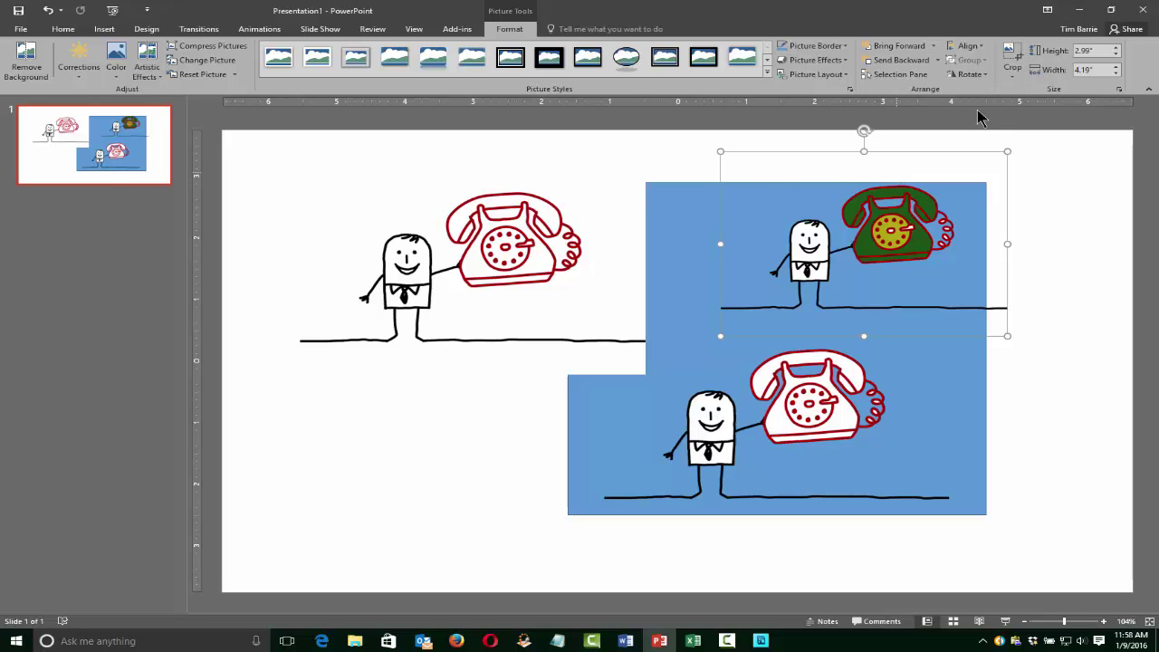
- Switch back to Photoshop Elements and add the horizontal text "Text" in the transparent area up and left of the cartoon man's head
{"action": "left_click", "coordinate": [1078, 11]}
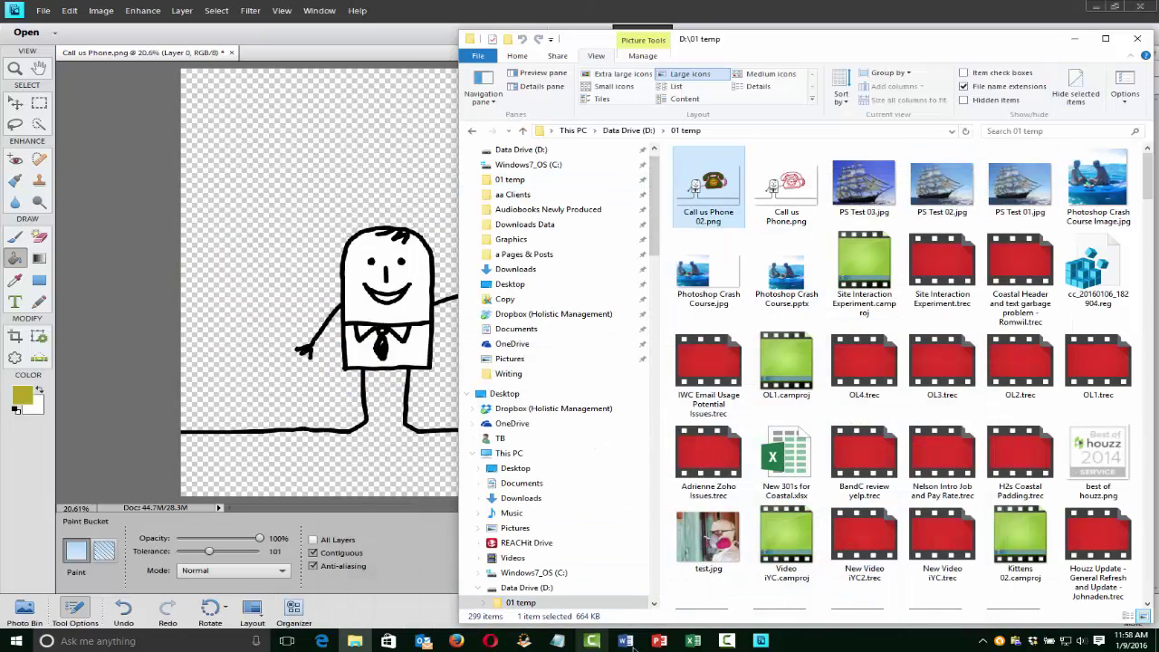
{"action": "left_click", "coordinate": [668, 644]}
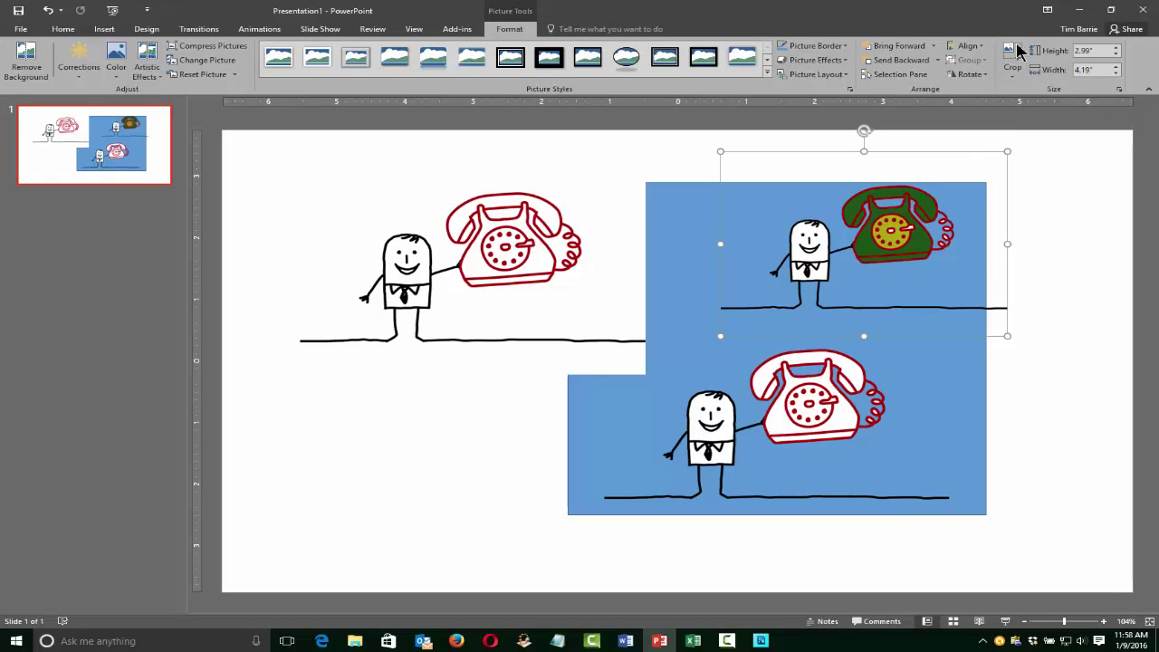
{"action": "left_click", "coordinate": [1079, 10]}
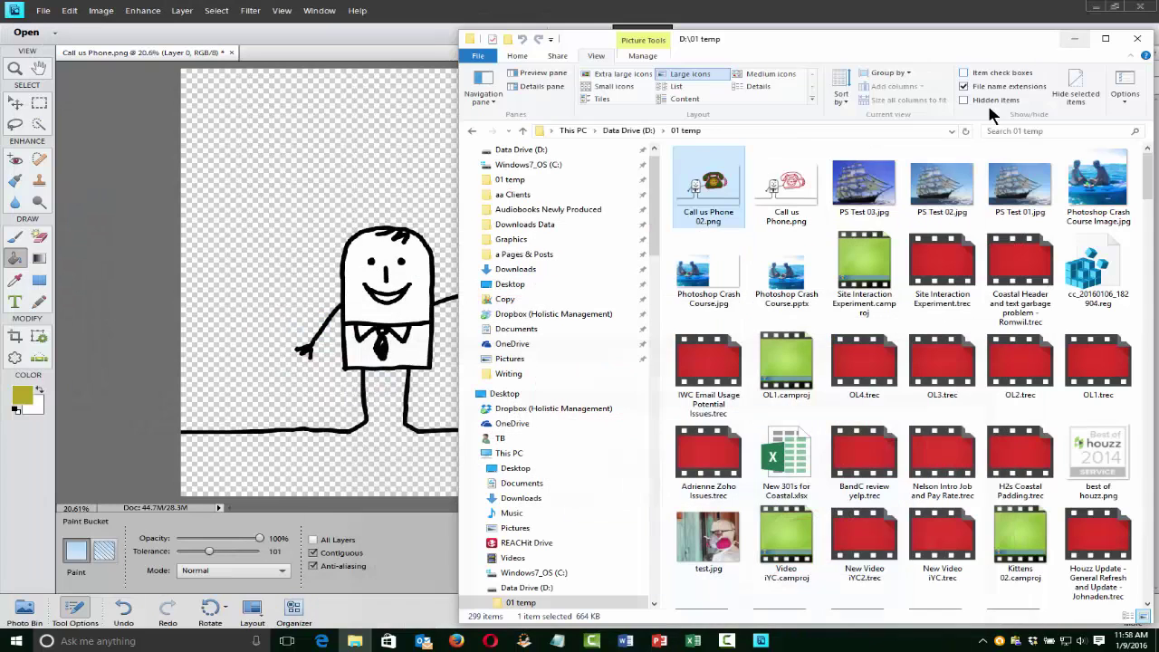
{"action": "left_click", "coordinate": [131, 175]}
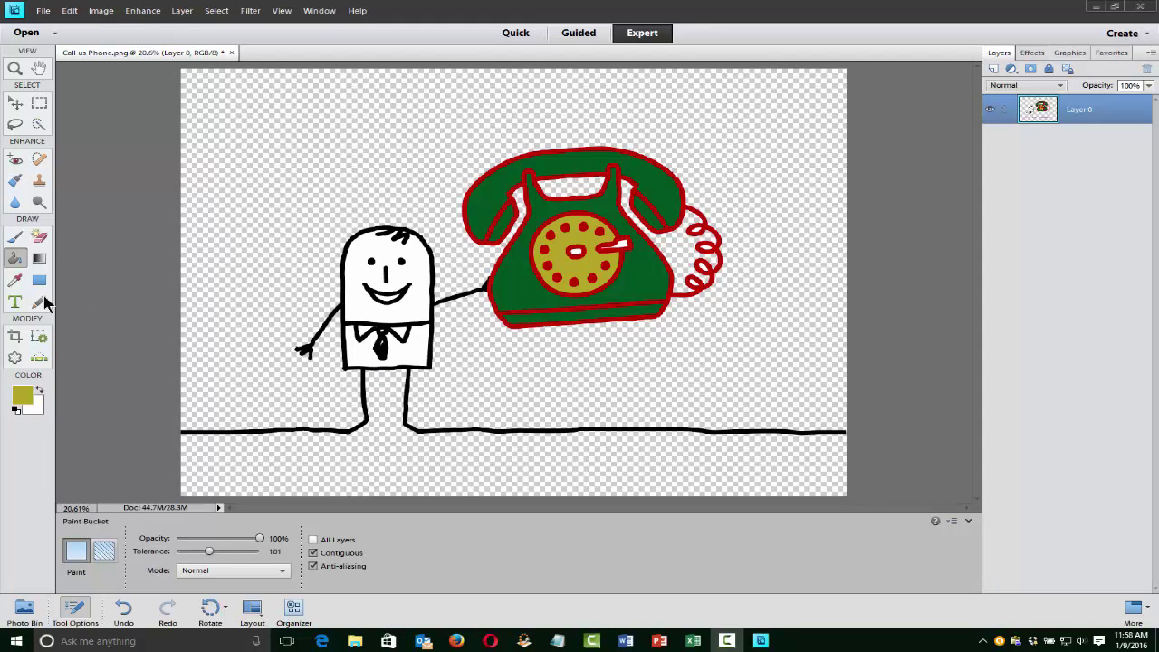
{"action": "left_click", "coordinate": [15, 302]}
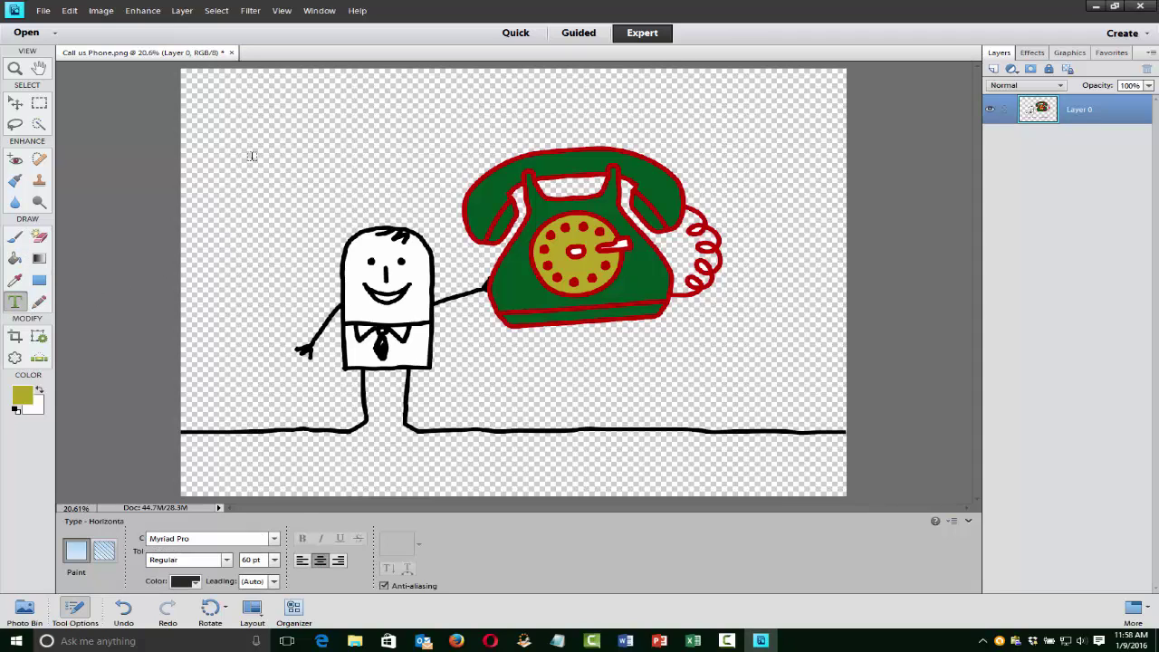
{"action": "left_click", "coordinate": [252, 156]}
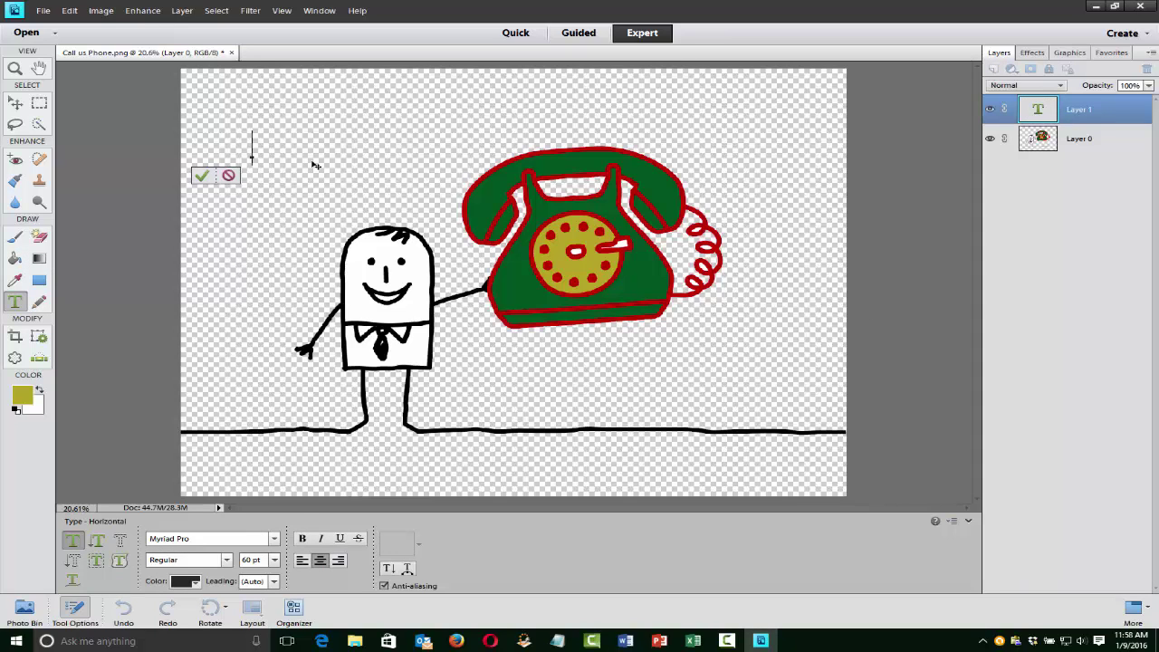
{"action": "type", "text": "Text"}
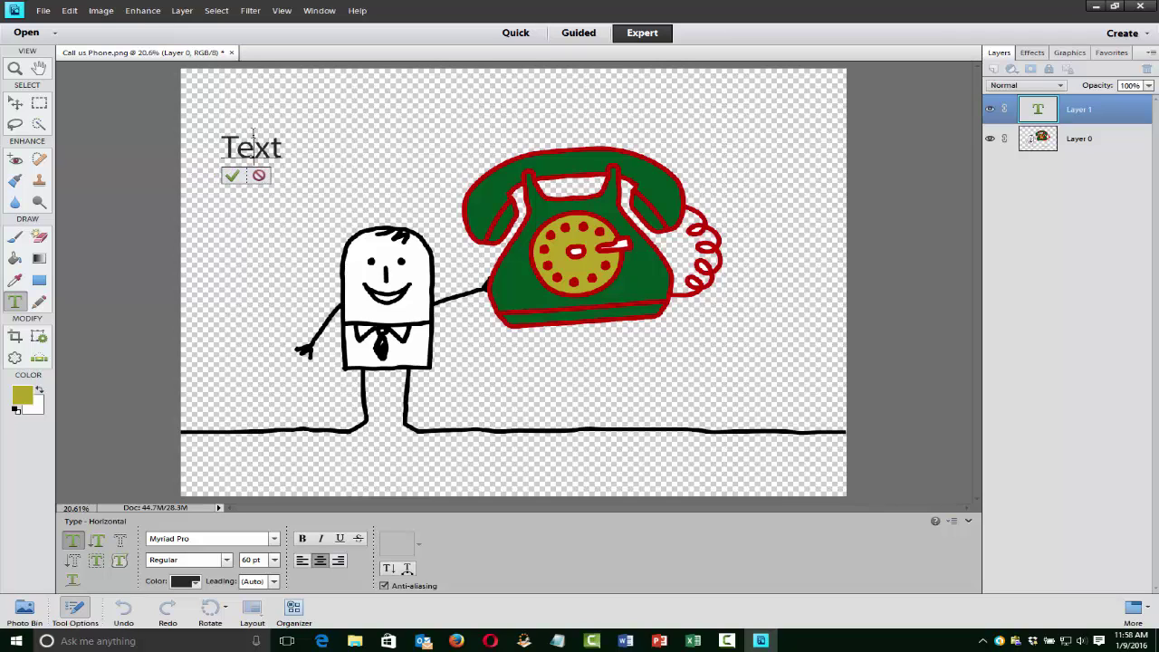
{"action": "left_click", "coordinate": [232, 178]}
- Scale the text to about 340% width and 214% height, place it above the man's head and deselect it
{"action": "key", "text": "v"}
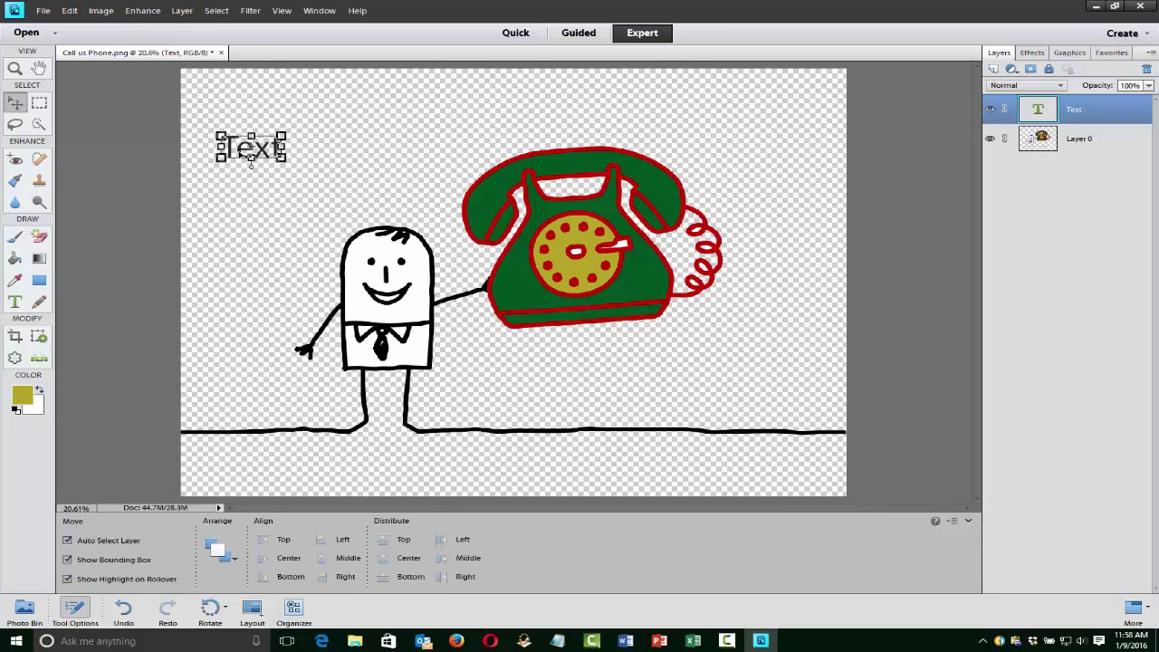
{"action": "left_click_drag", "start_coordinate": [252, 161], "coordinate": [409, 232]}
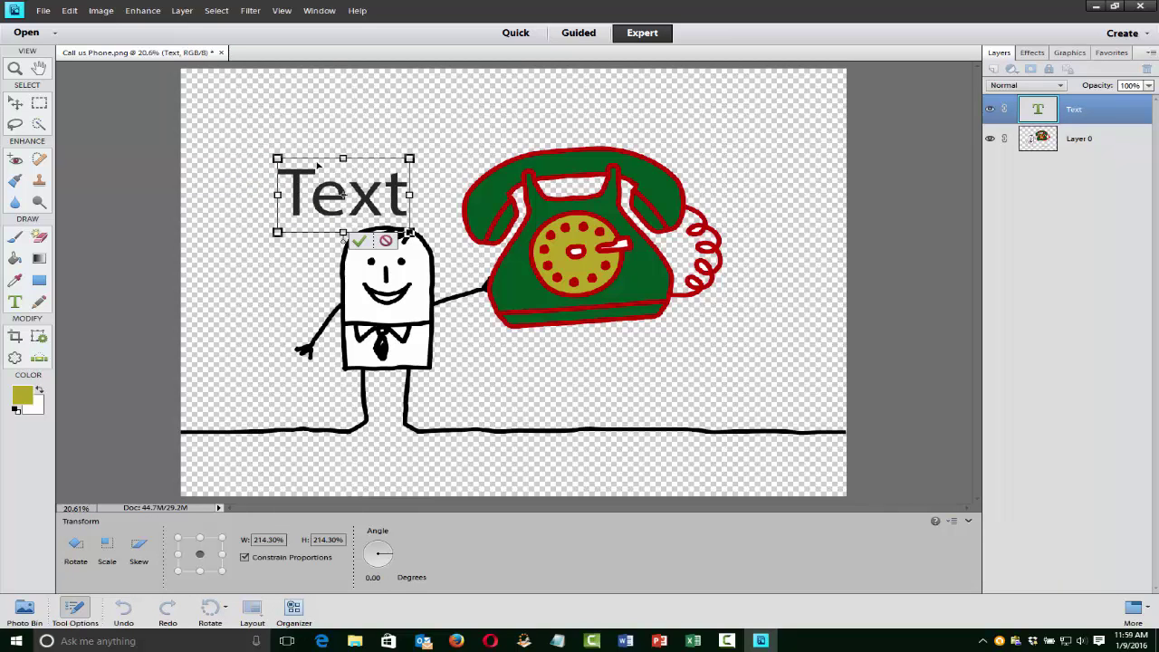
{"action": "left_click_drag", "start_coordinate": [299, 158], "coordinate": [304, 155]}
{"action": "left_click_drag", "start_coordinate": [409, 195], "coordinate": [487, 195]}
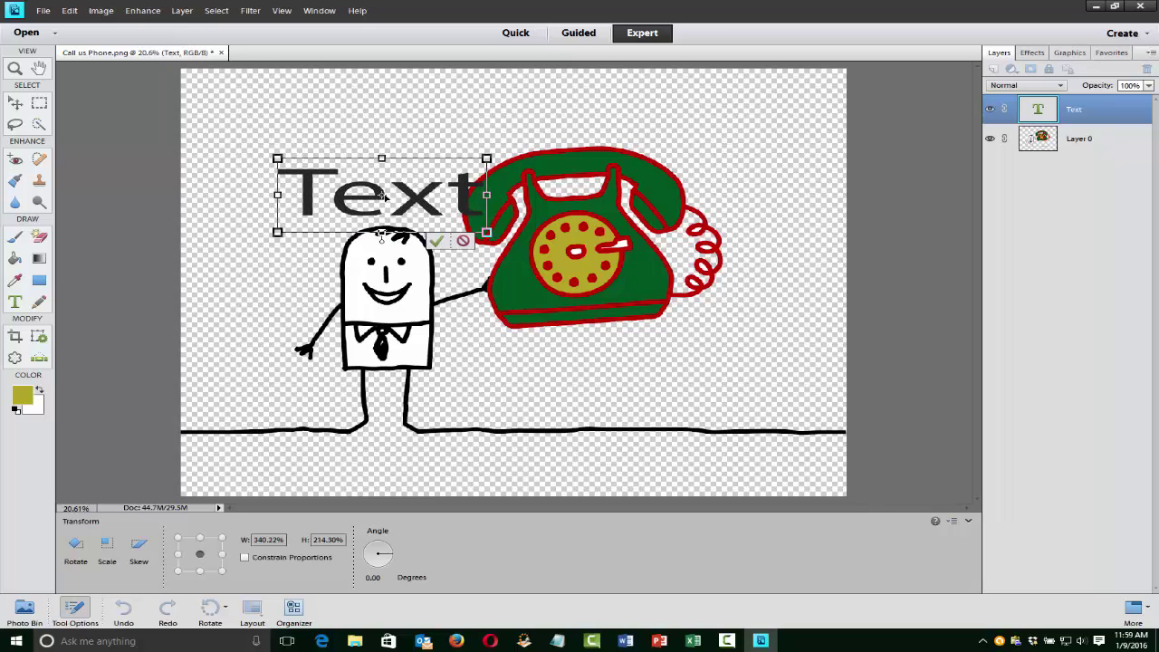
{"action": "left_click_drag", "start_coordinate": [384, 195], "coordinate": [321, 136]}
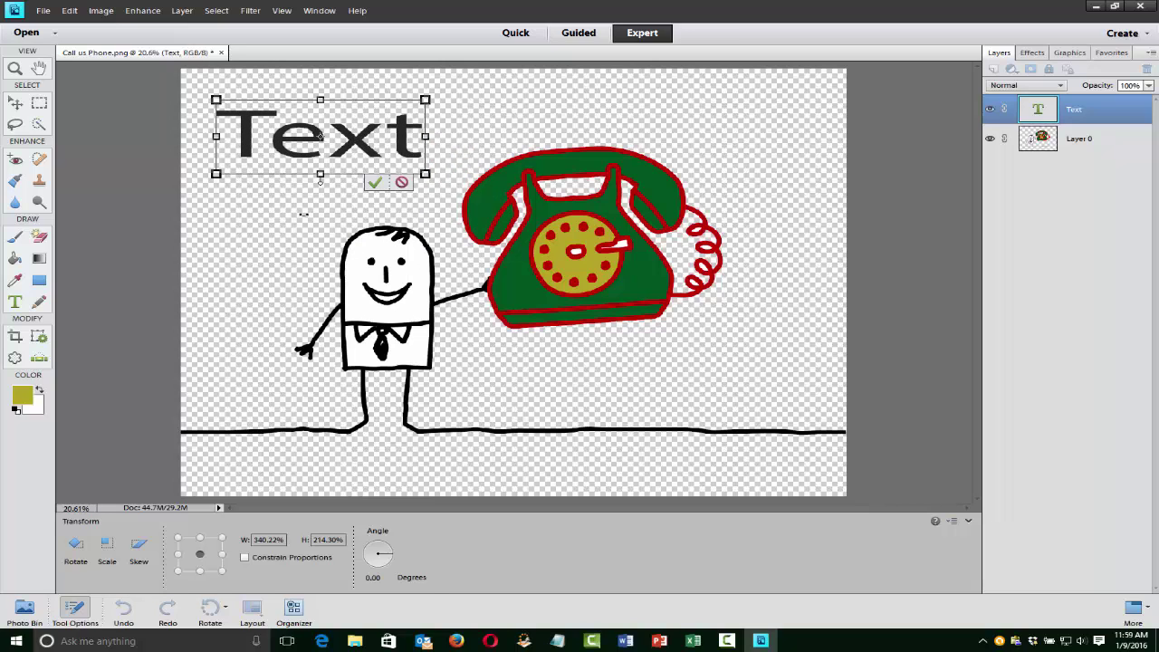
{"action": "key", "text": "Return"}
{"action": "key", "text": "v"}
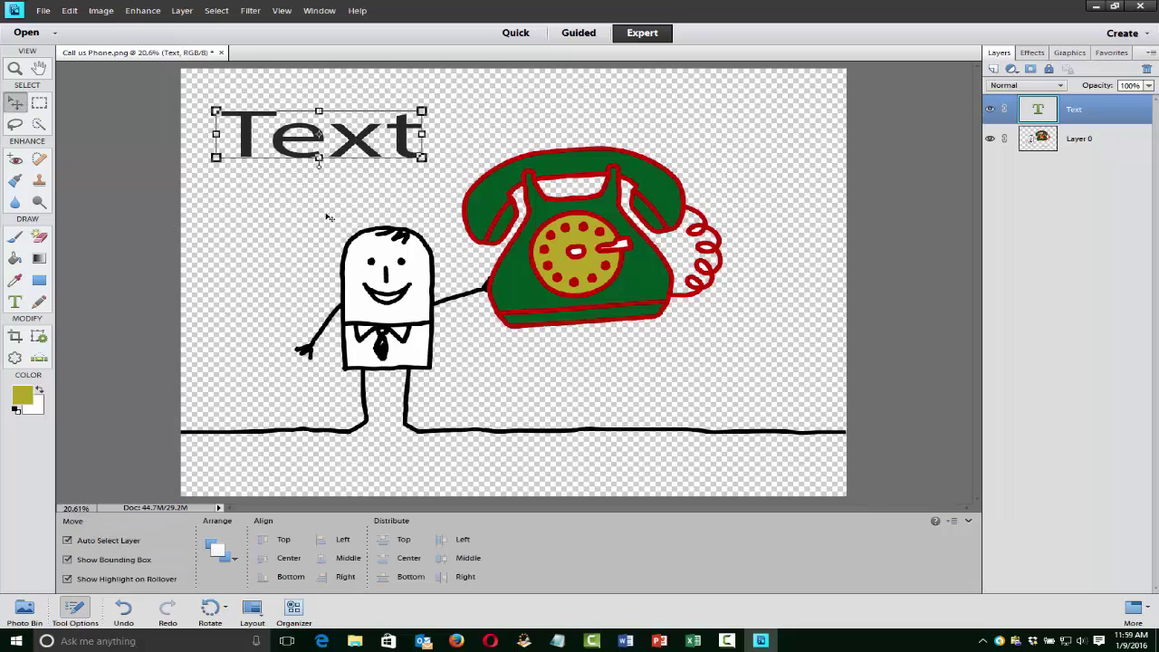
{"action": "left_click", "coordinate": [161, 288]}
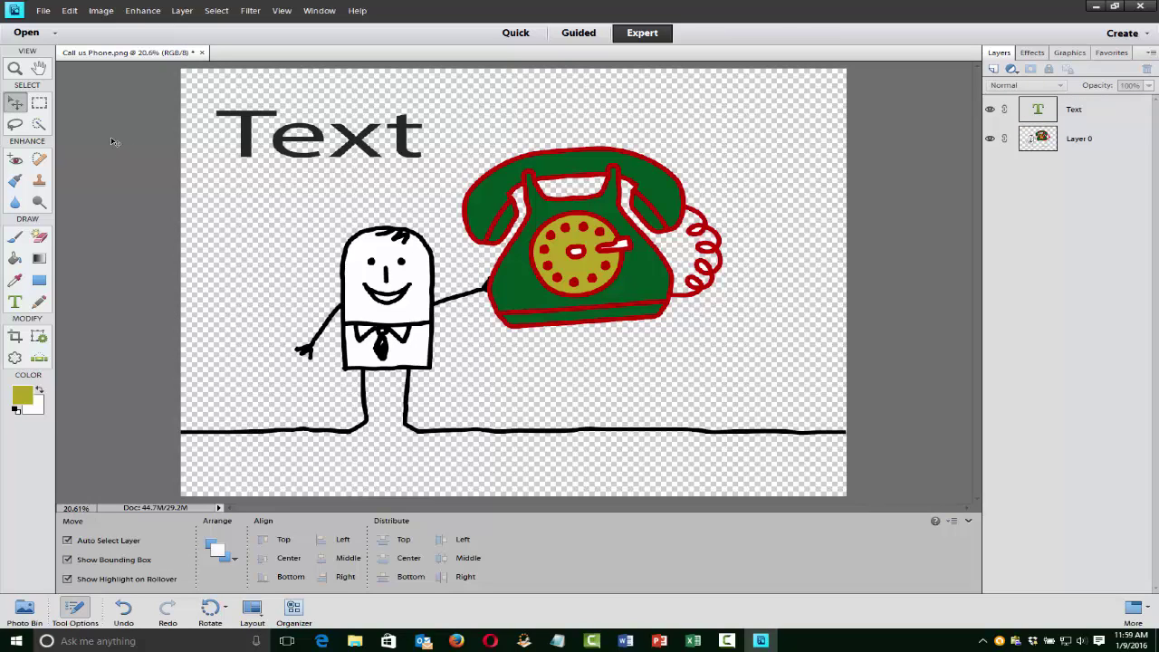
- Examine the Description, IPTC and IPTC Extension metadata fields in the image's File Info, leaving them without saving changes
{"action": "left_click", "coordinate": [43, 11]}
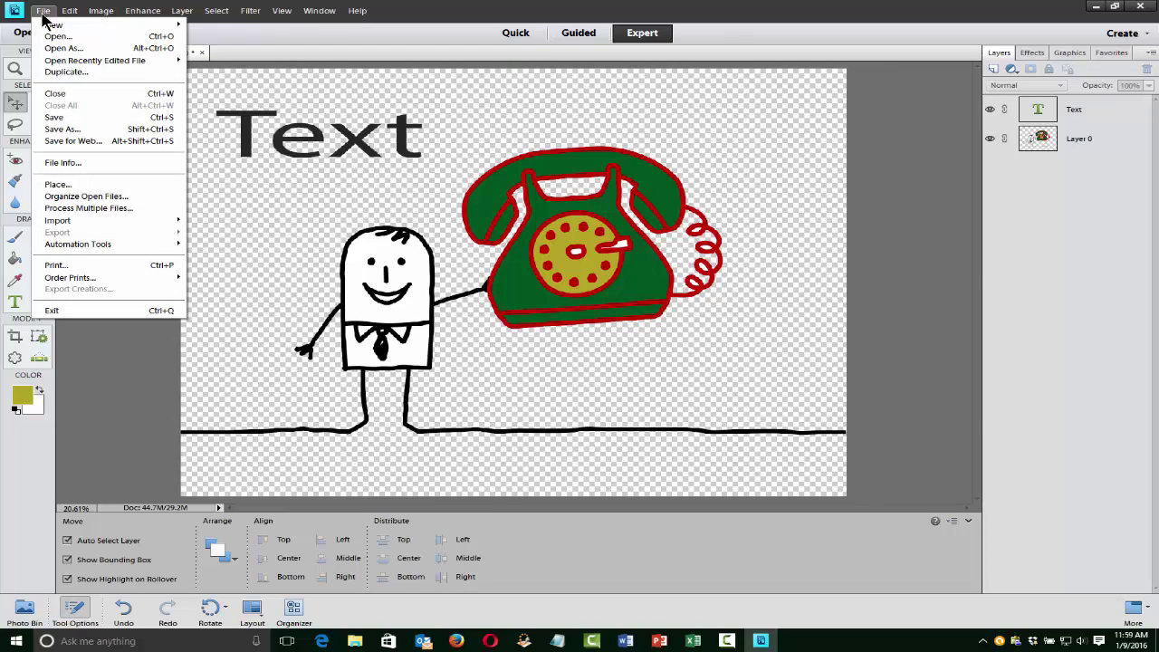
{"action": "left_click", "coordinate": [78, 165]}
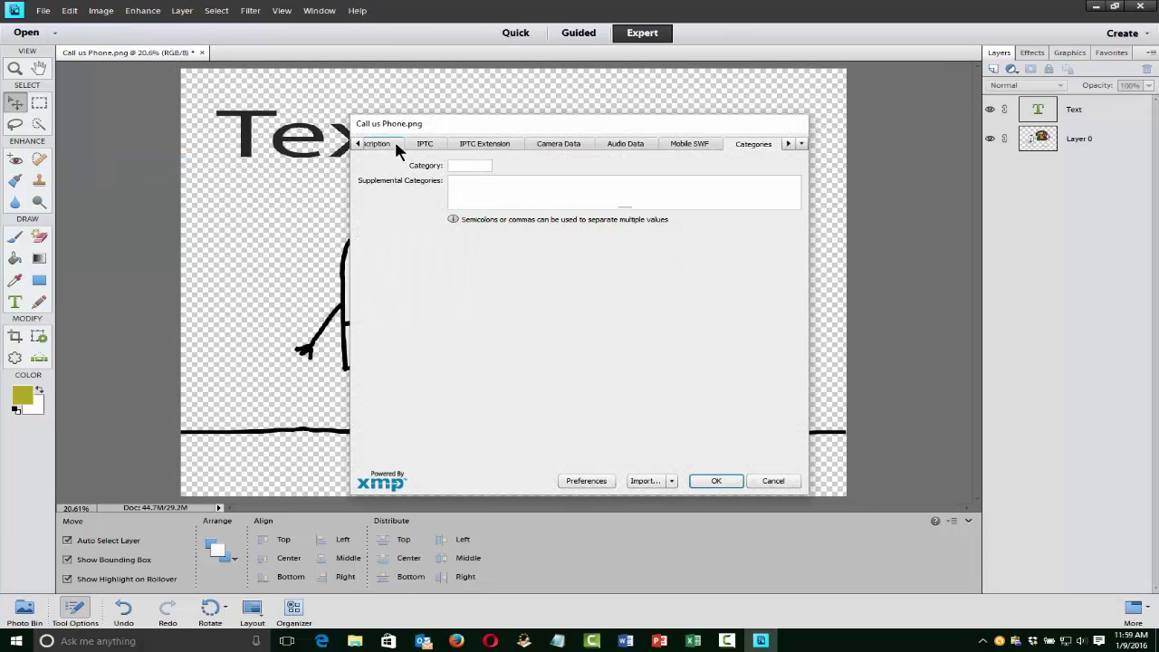
{"action": "left_click", "coordinate": [359, 146]}
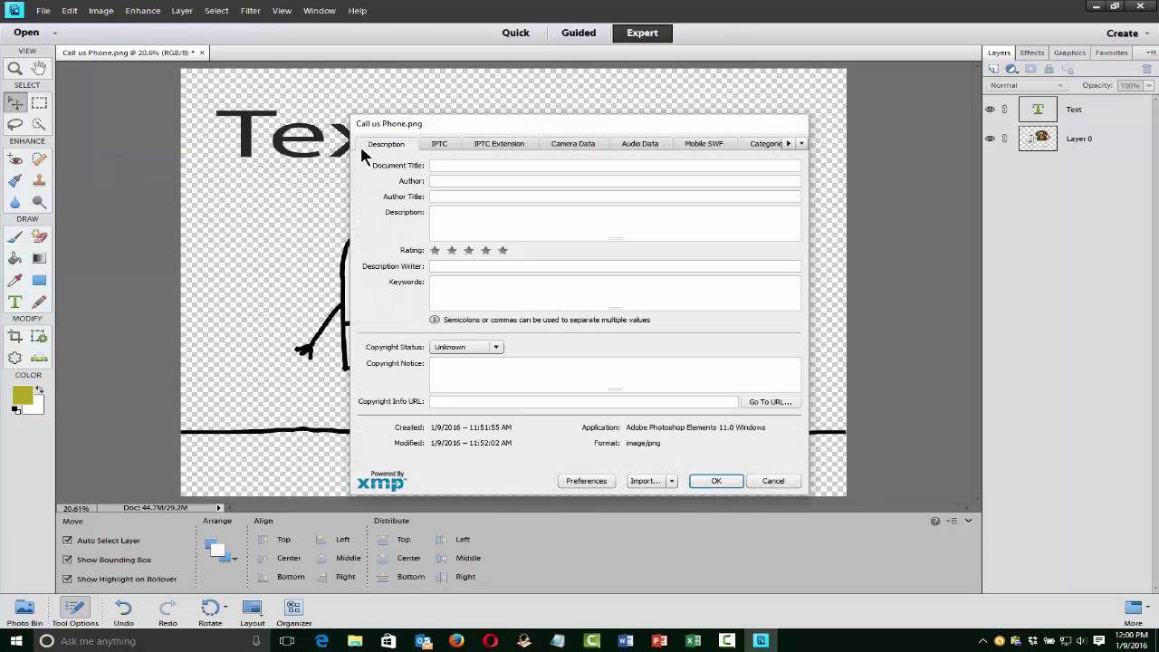
{"action": "left_click", "coordinate": [441, 166]}
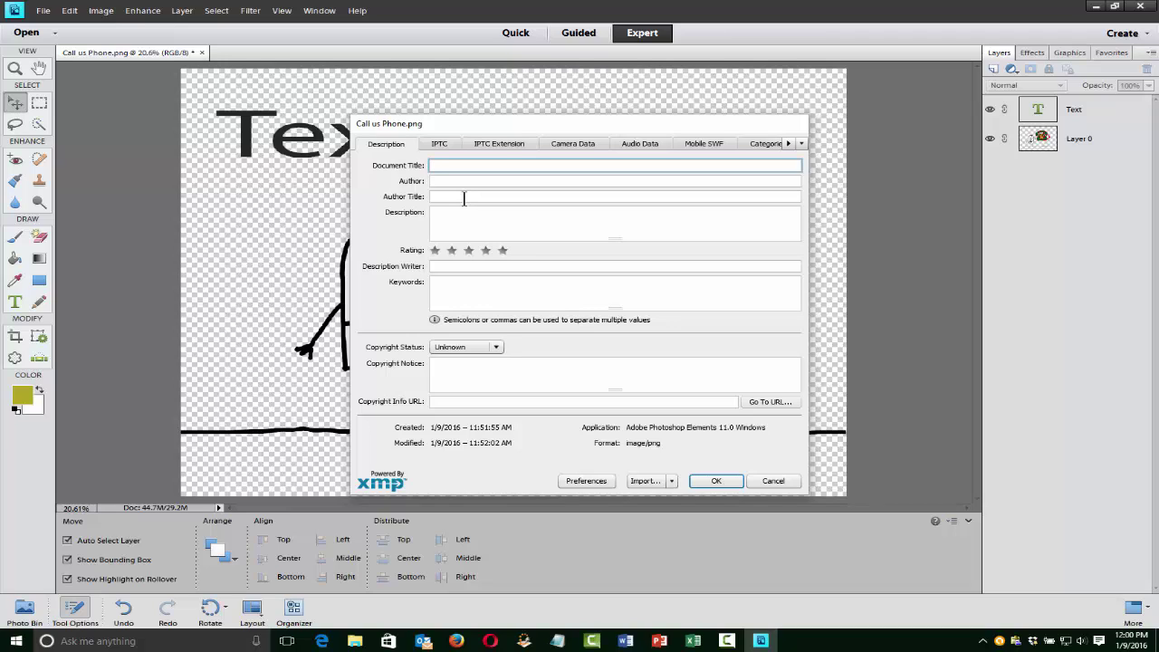
{"action": "left_click", "coordinate": [439, 144]}
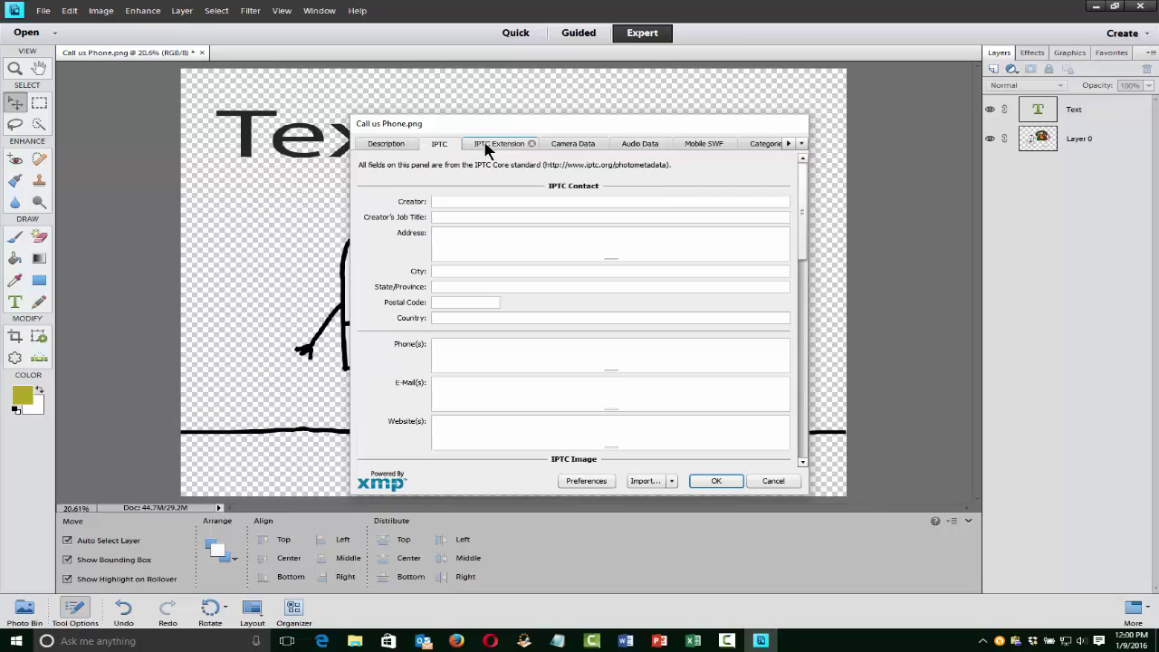
{"action": "left_click", "coordinate": [503, 144]}
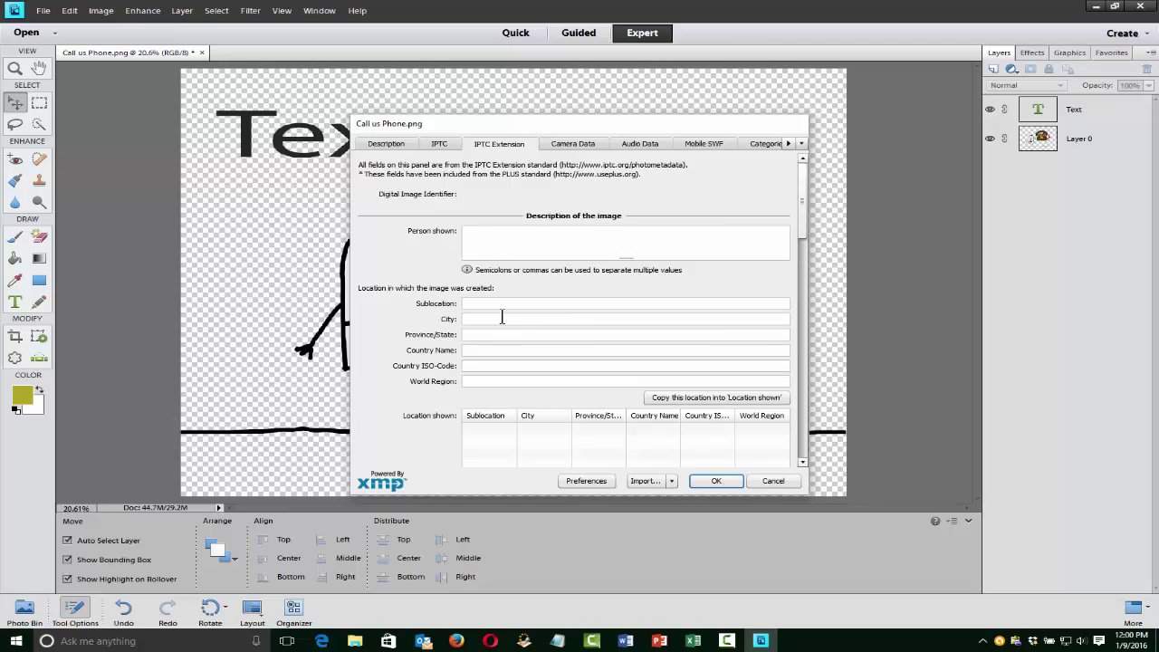
{"action": "left_click", "coordinate": [440, 144]}
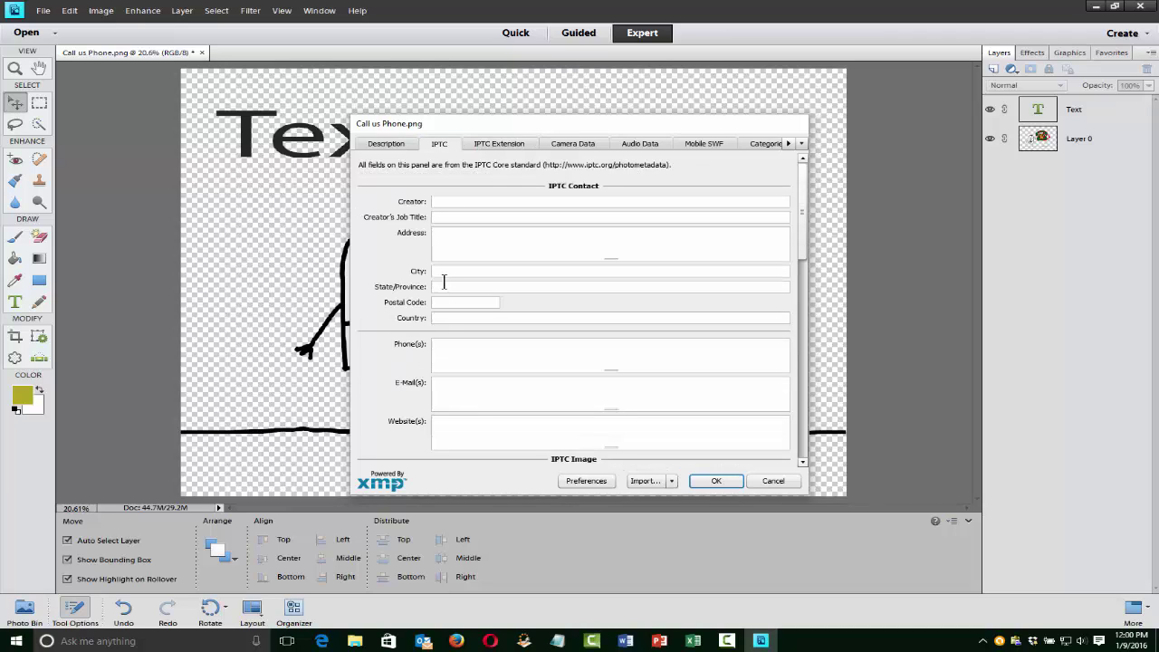
{"action": "left_click", "coordinate": [448, 241]}
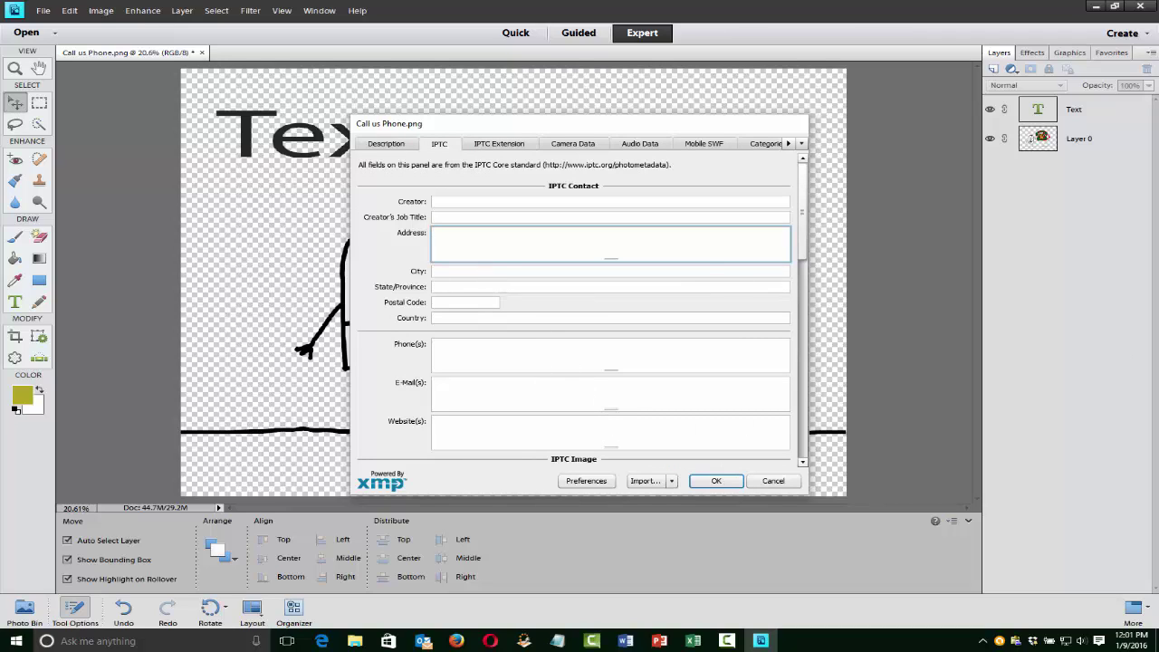
{"action": "left_click", "coordinate": [471, 354]}
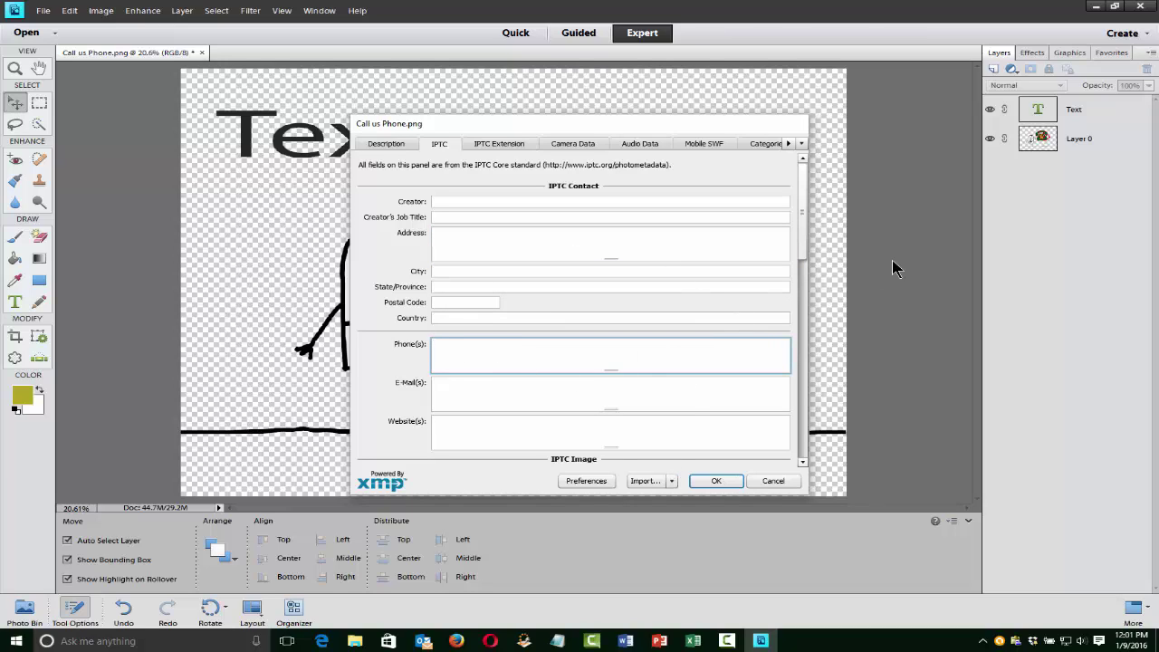
{"action": "left_click", "coordinate": [771, 483]}
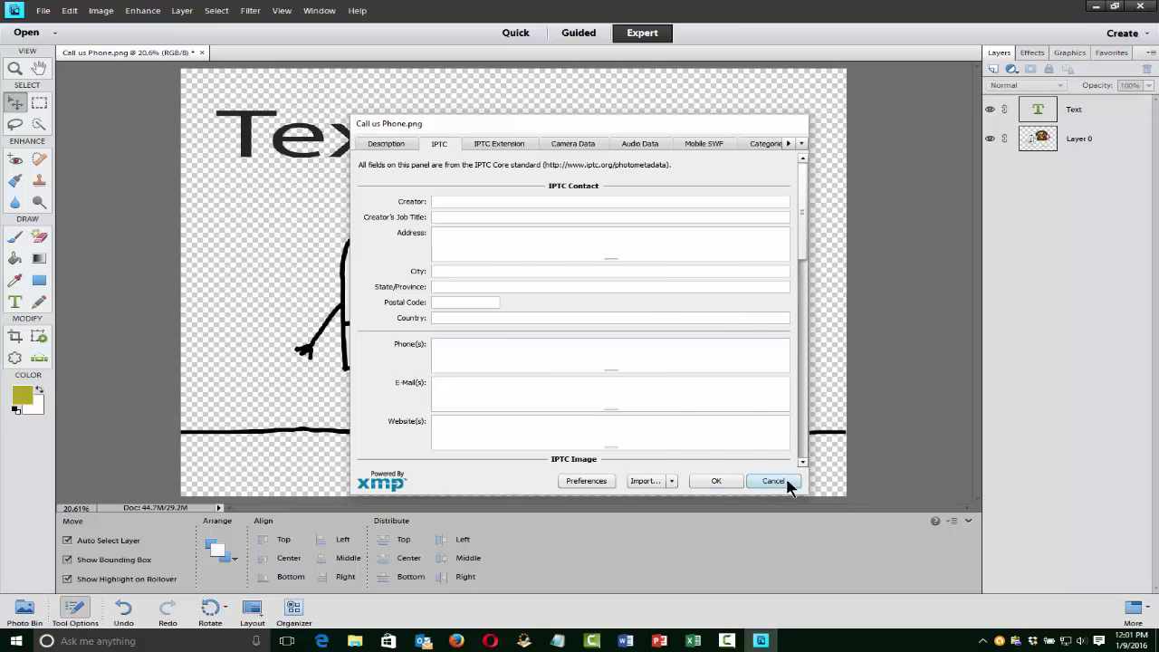